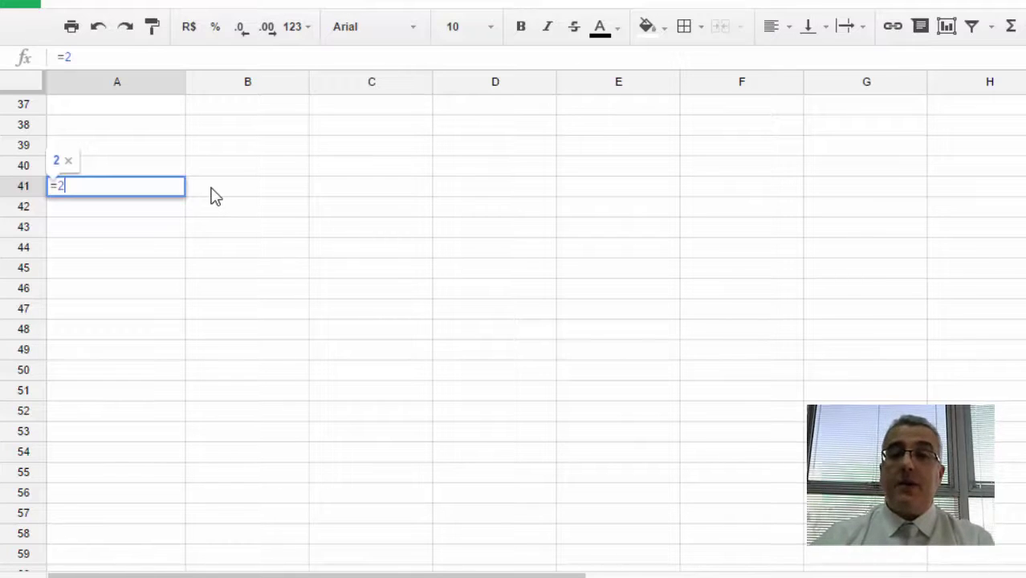
Extend the formula in cell A41 to the repeated multiplication =2*2*2*2*2.
text(^)
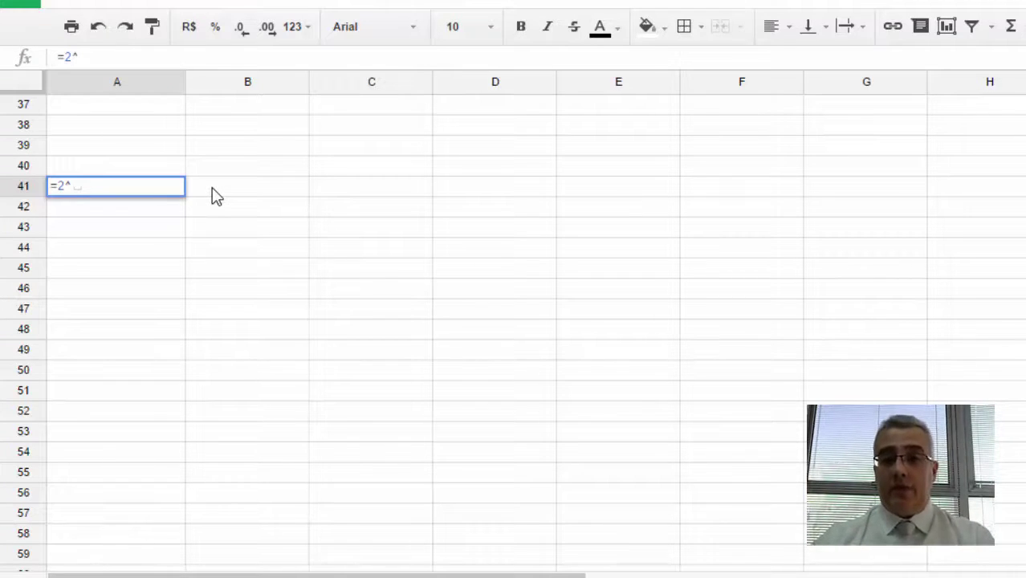
key(BackSpace)
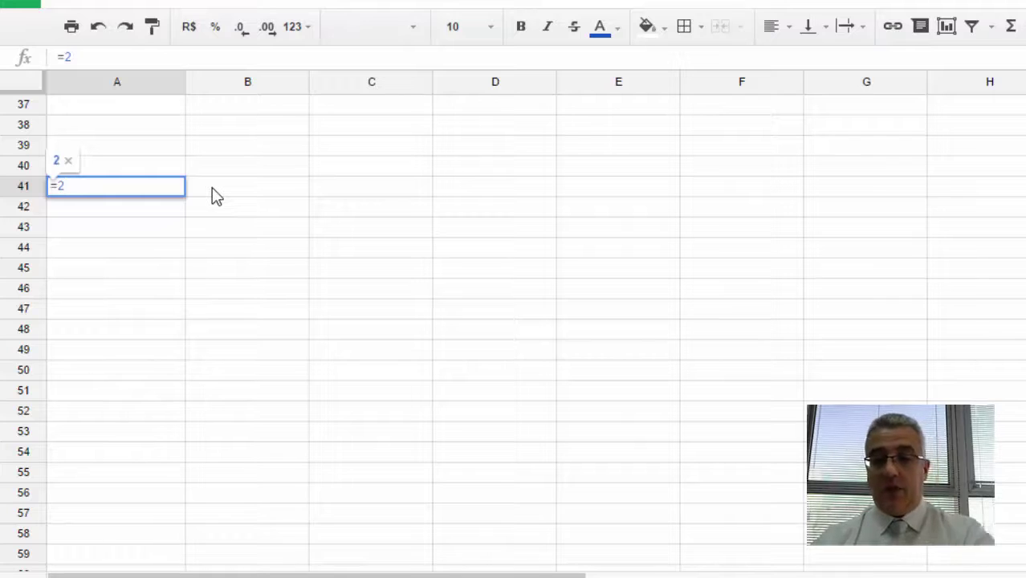
text(*2)
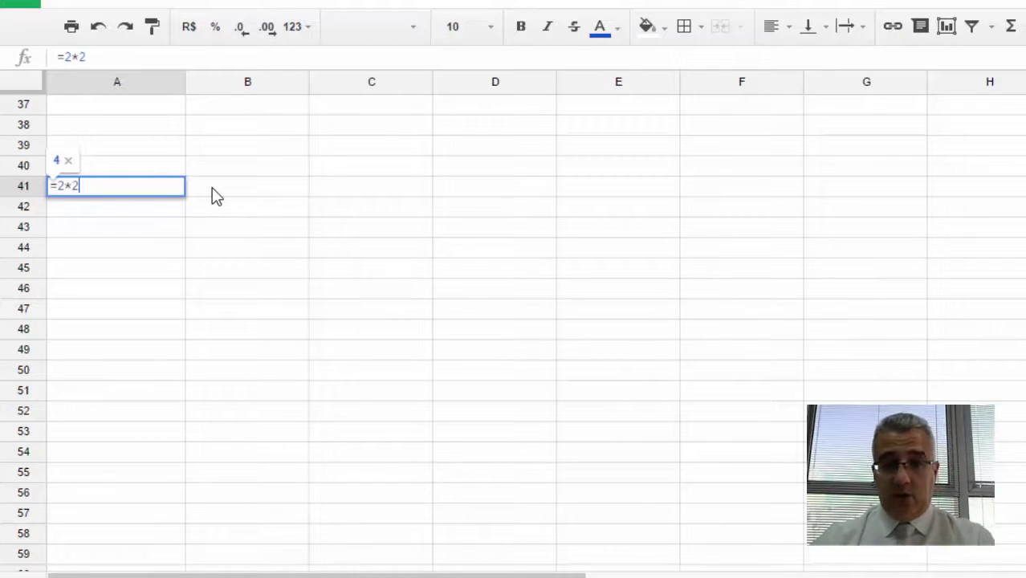
text(*2)
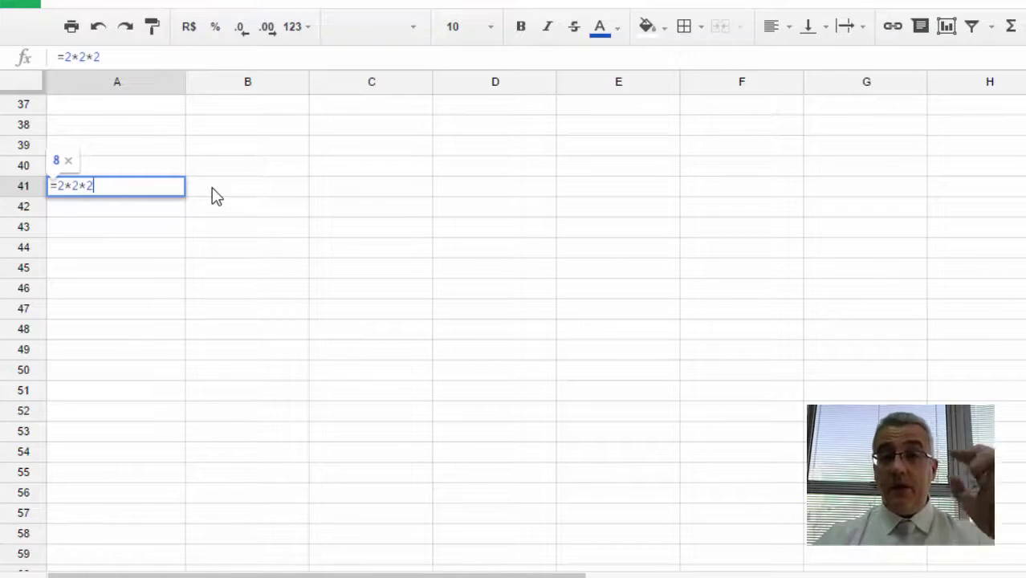
text(*)
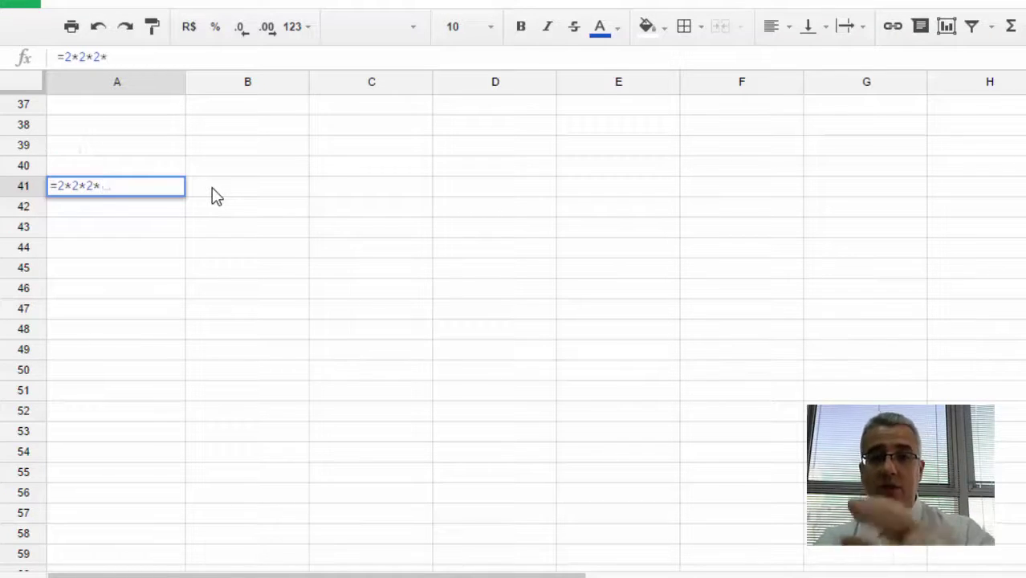
text(2)
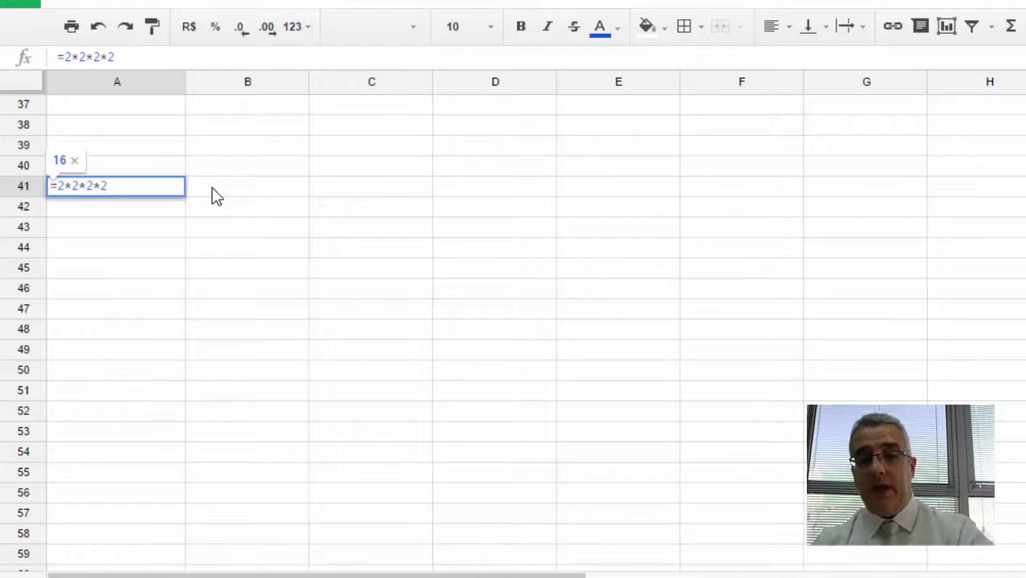
text(*2)
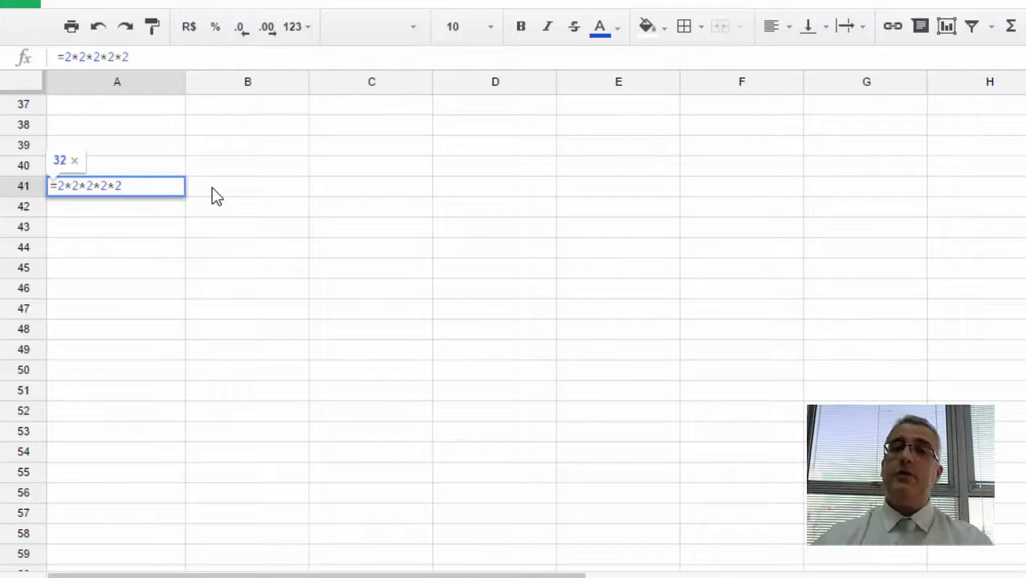
Replace the repeated multiplication in cell A41 with the power formula =2^2.
key(BackSpace)
key(BackSpace)
key(BackSpace)
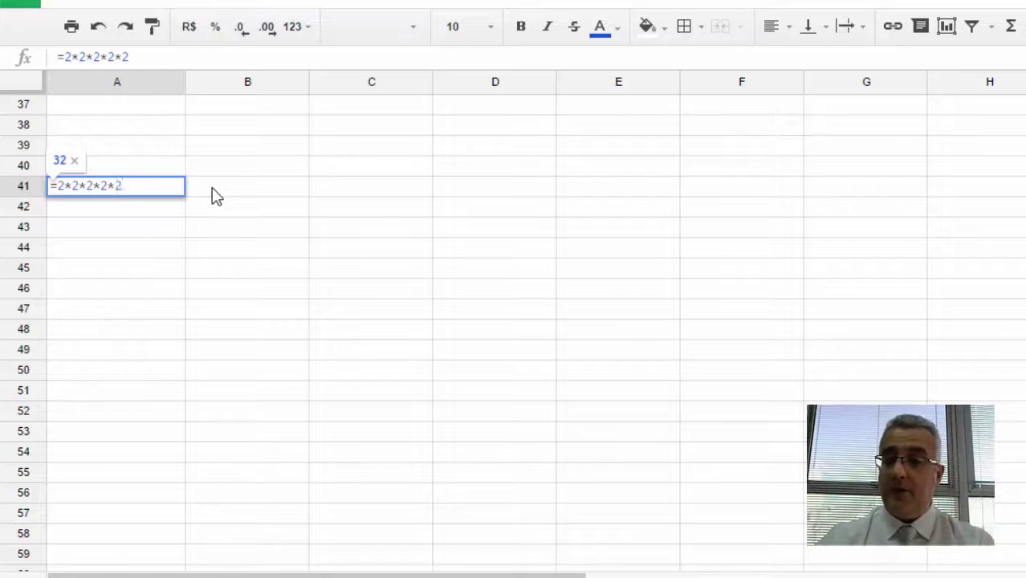
key(BackSpace)
key(BackSpace)
key(BackSpace)
key(BackSpace)
key(BackSpace)
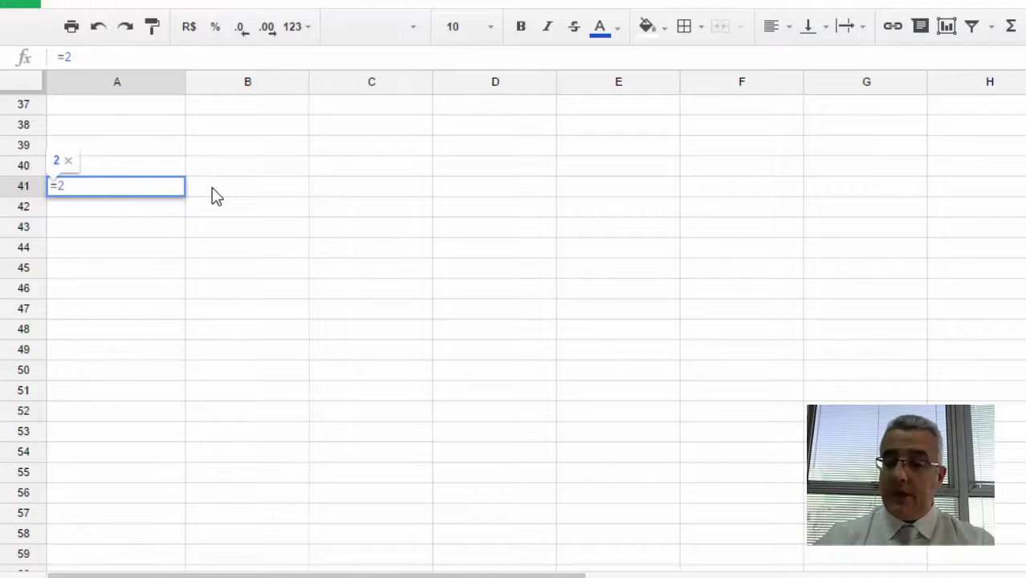
text(^2)
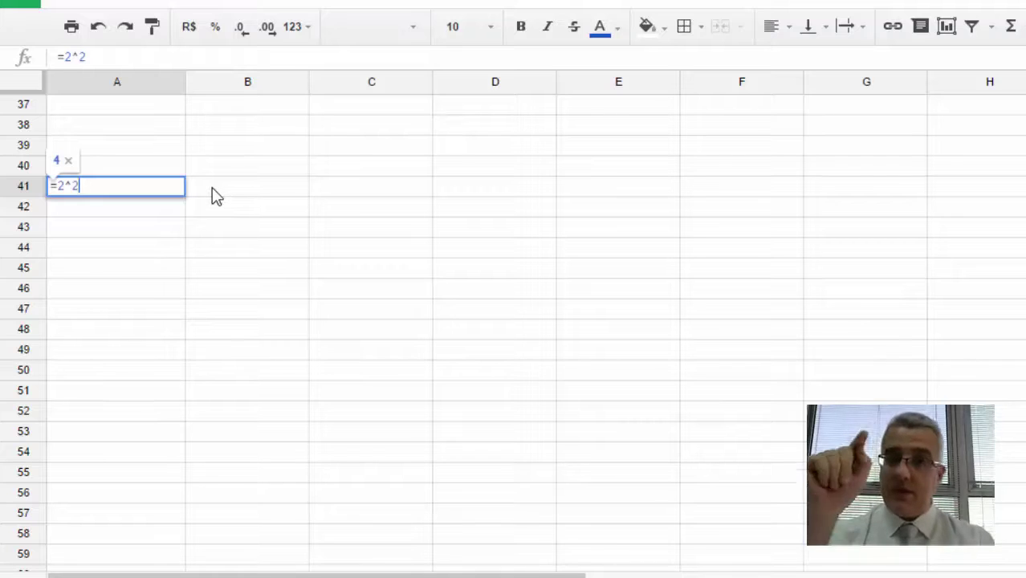
key(Return)
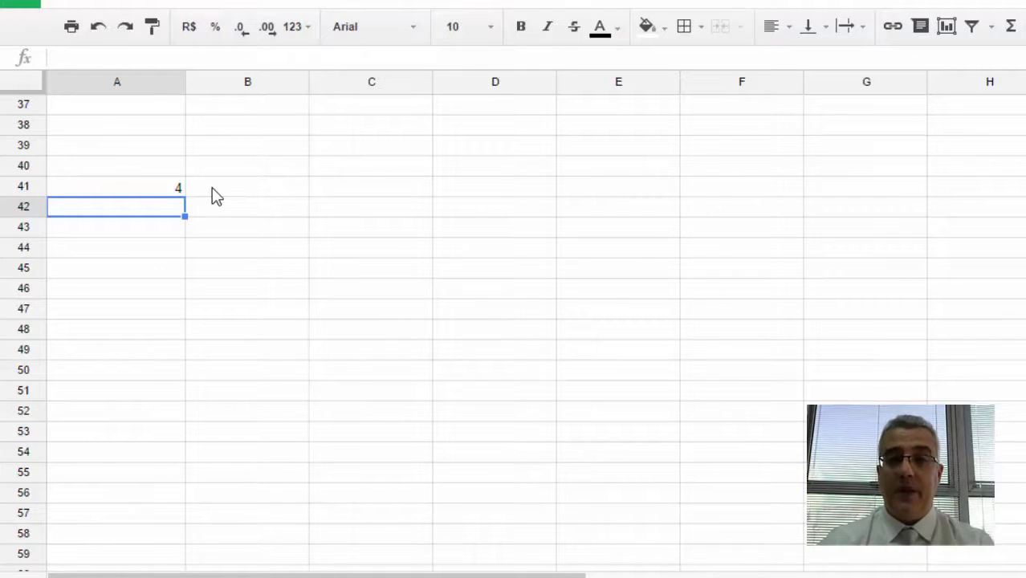
Overwrite cell A41 with the power formula =3^8.
key(Up)
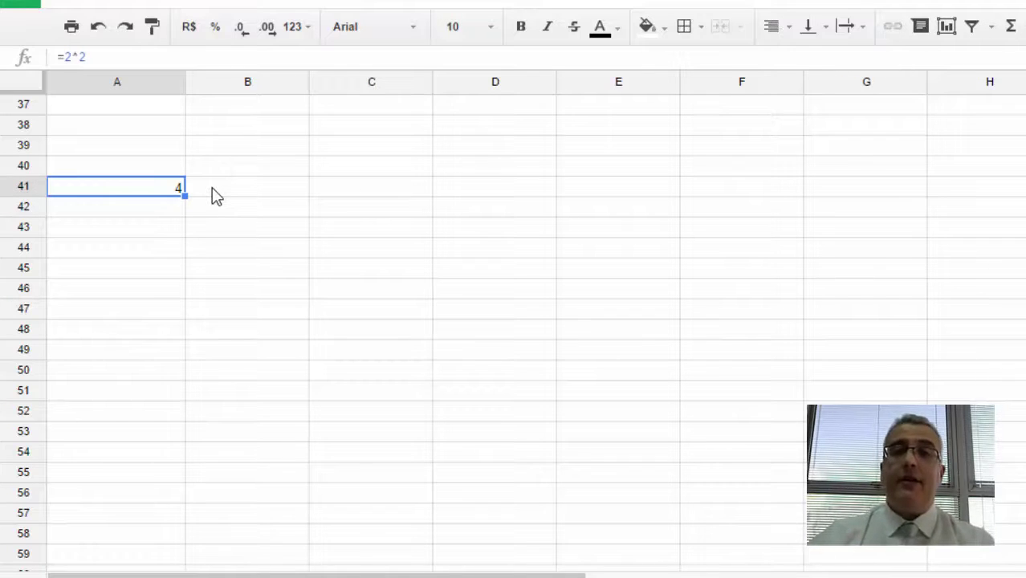
text(=)
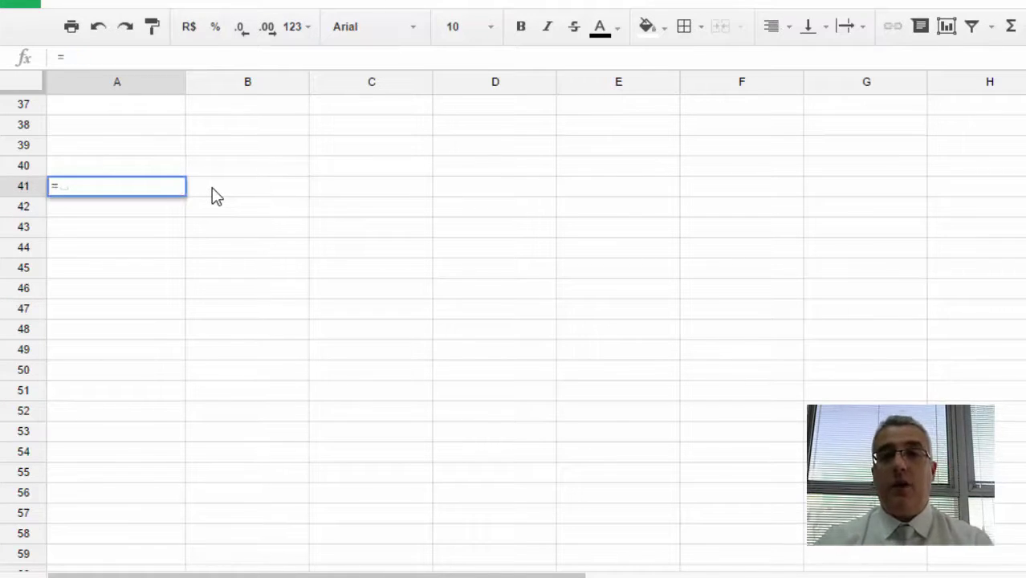
text(3^)
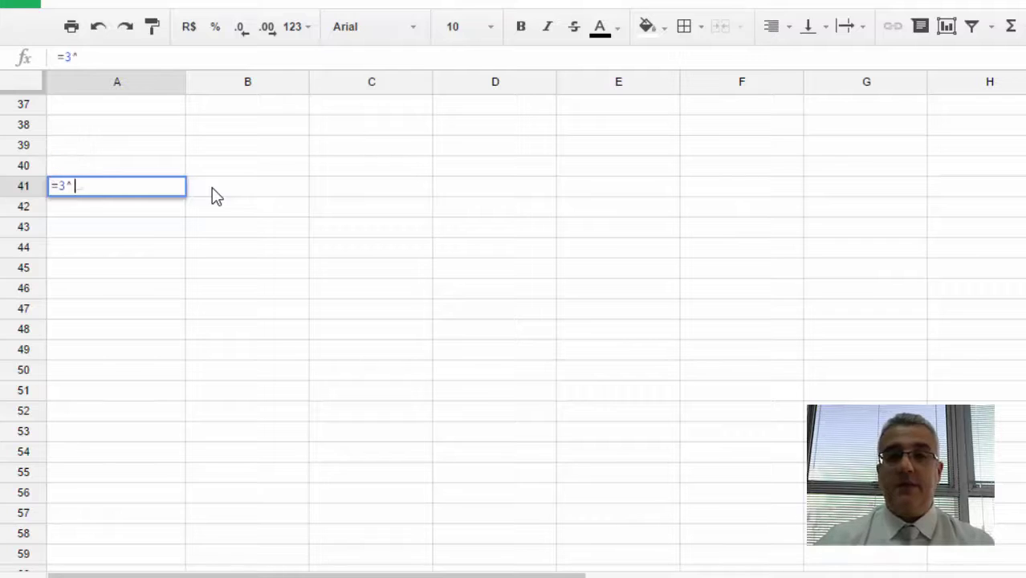
text(8)
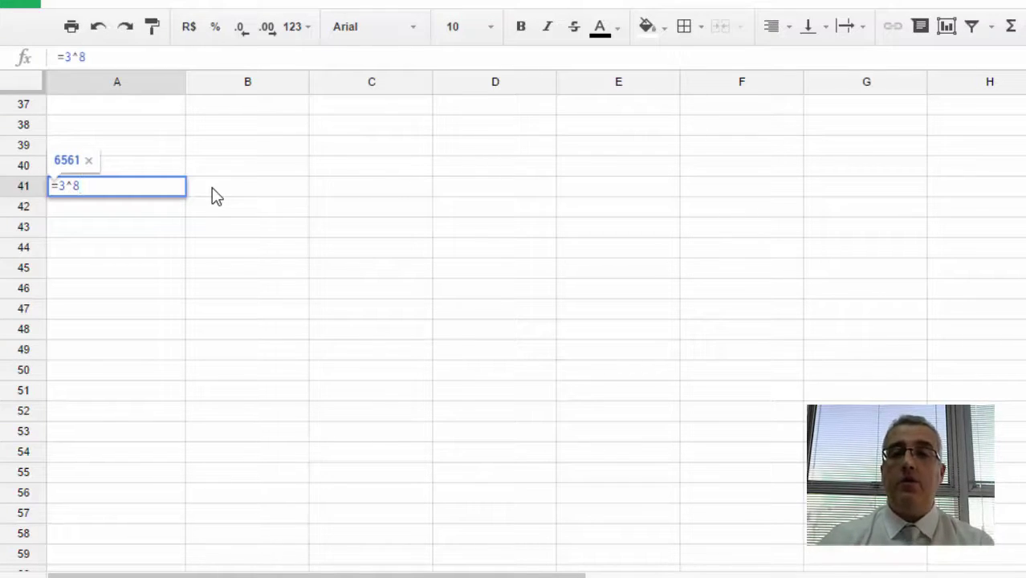
key(Return)
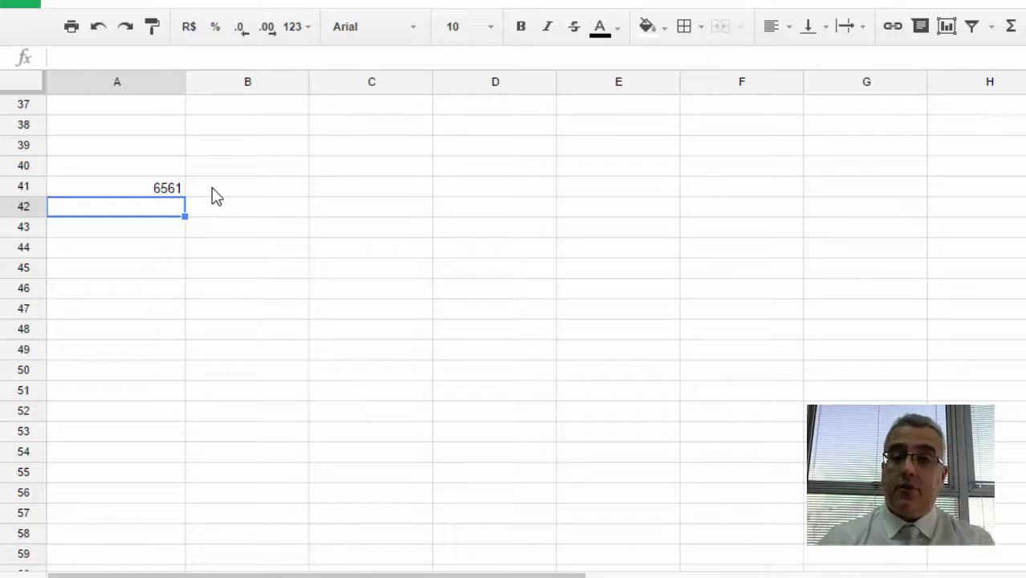
Enter the formula =(45+2)^2 in cell A42 to square a sum in parentheses.
key(Return)
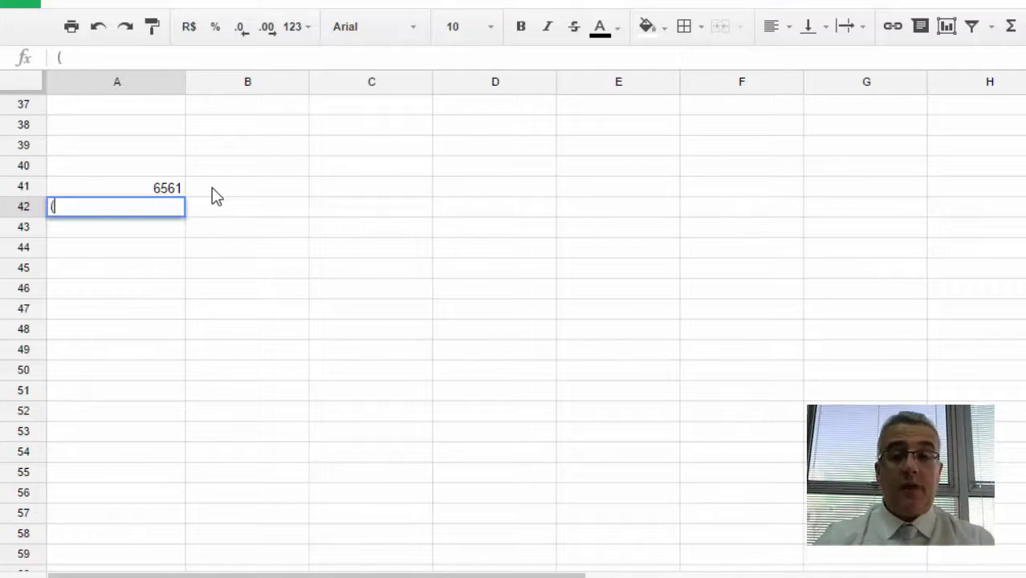
text(=)
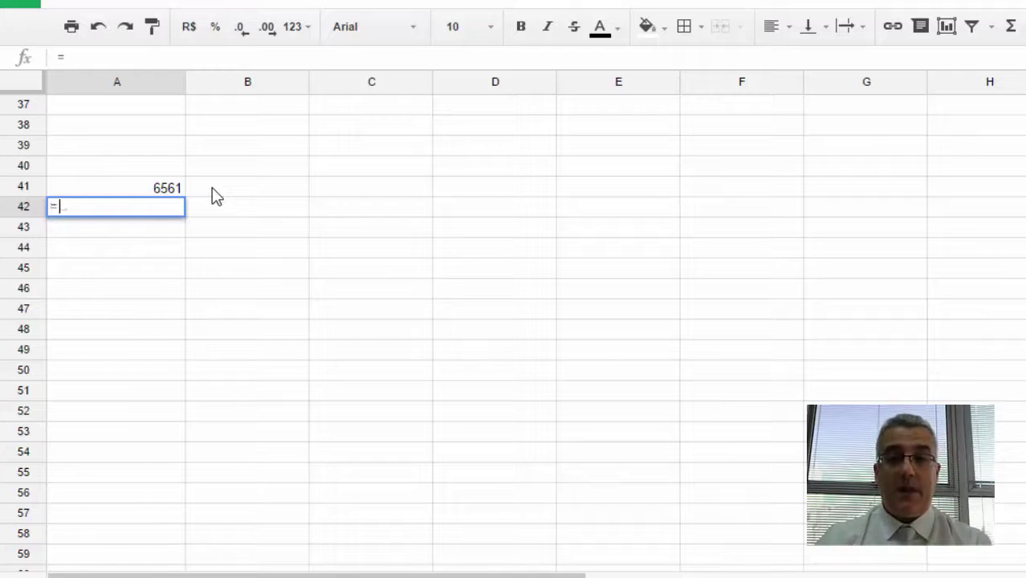
text(()
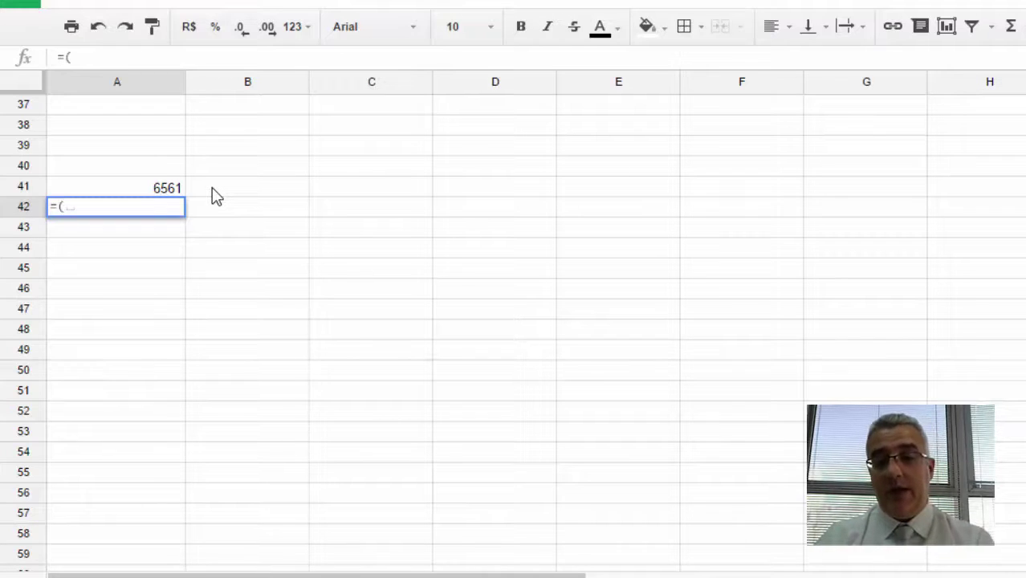
text(5+2)
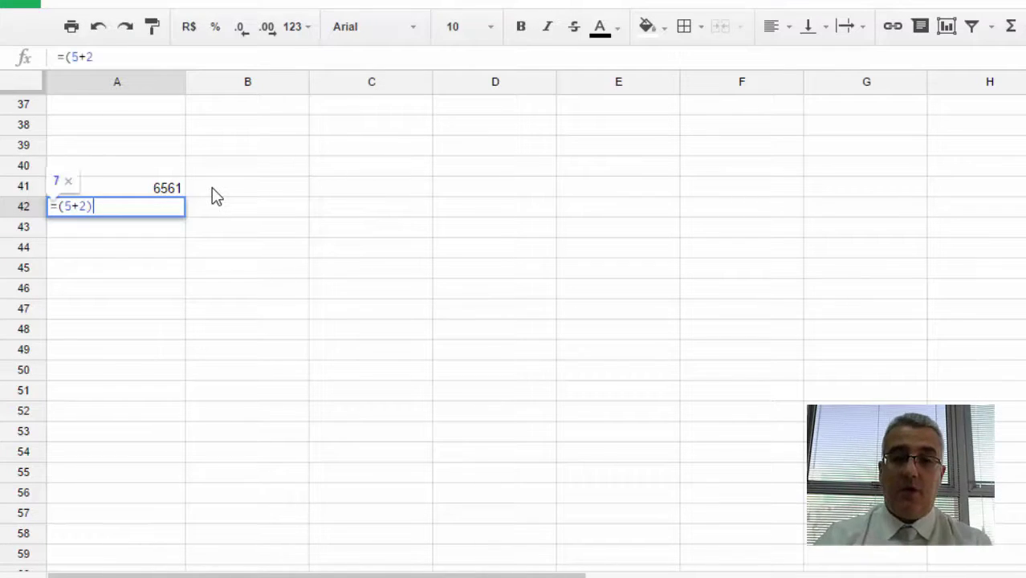
text())
key(BackSpace)
key(BackSpace)
key(BackSpace)
key(BackSpace)
text(45+2))
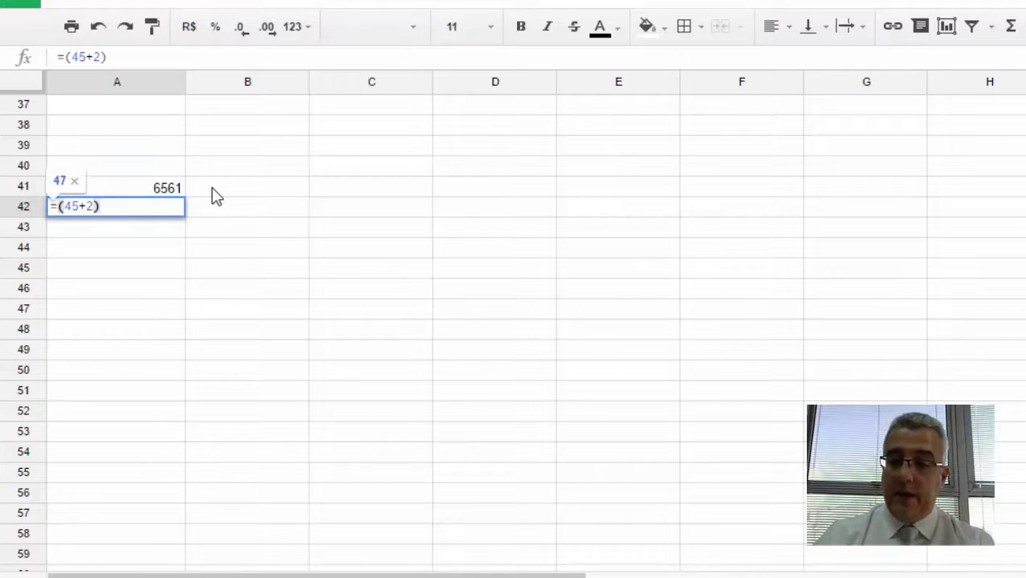
text(^2)
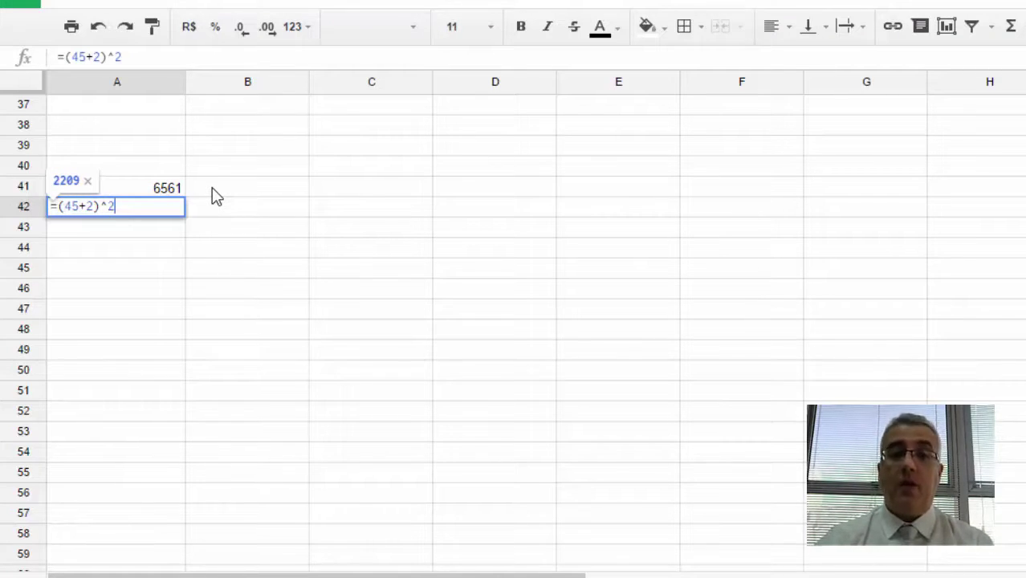
key(Return)
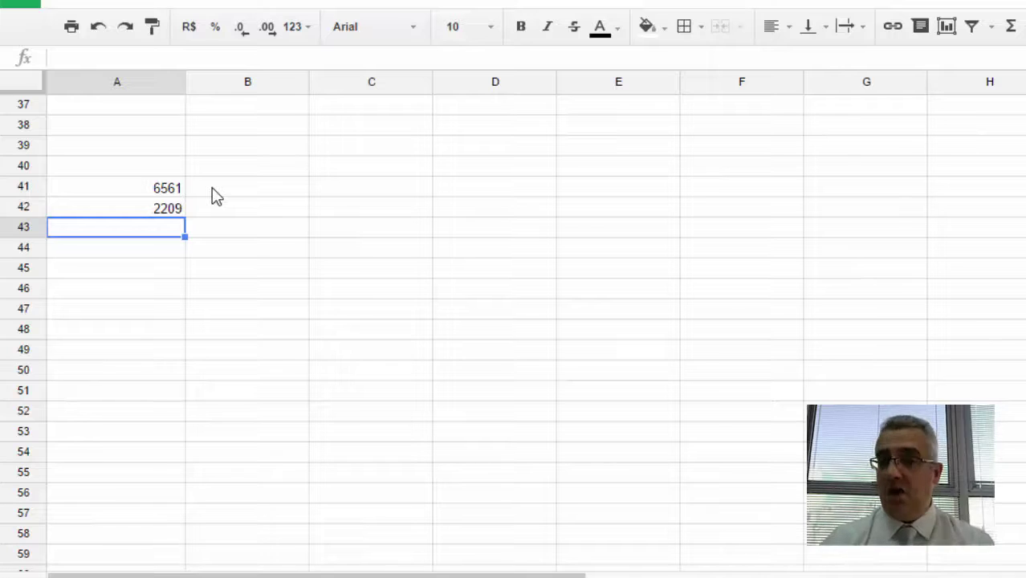
Clear the contents of cells A39 to A43, including both power formulas.
key(shift+Up)
key(shift+Up)
key(shift+Up)
key(shift+Up)
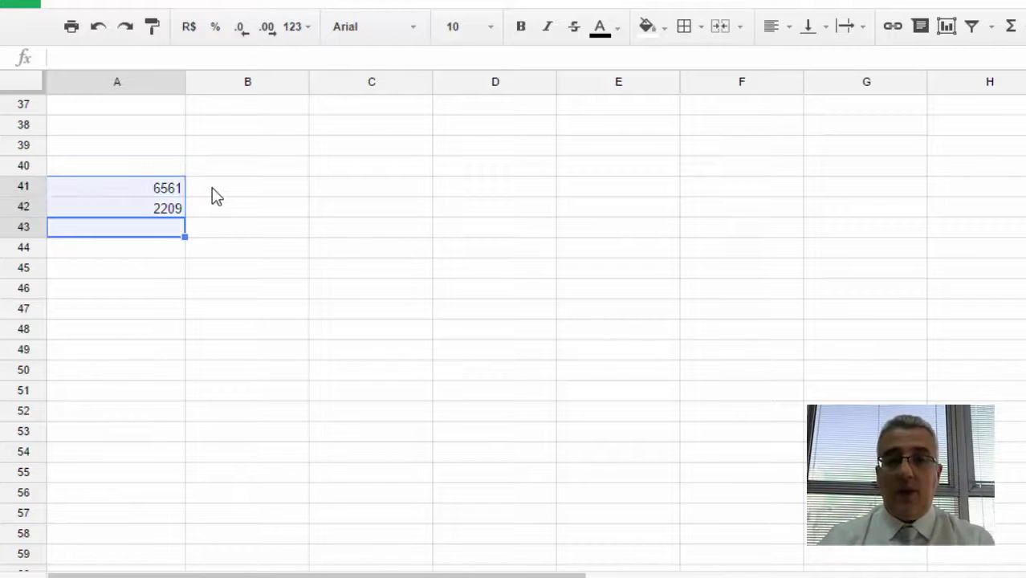
key(Delete)
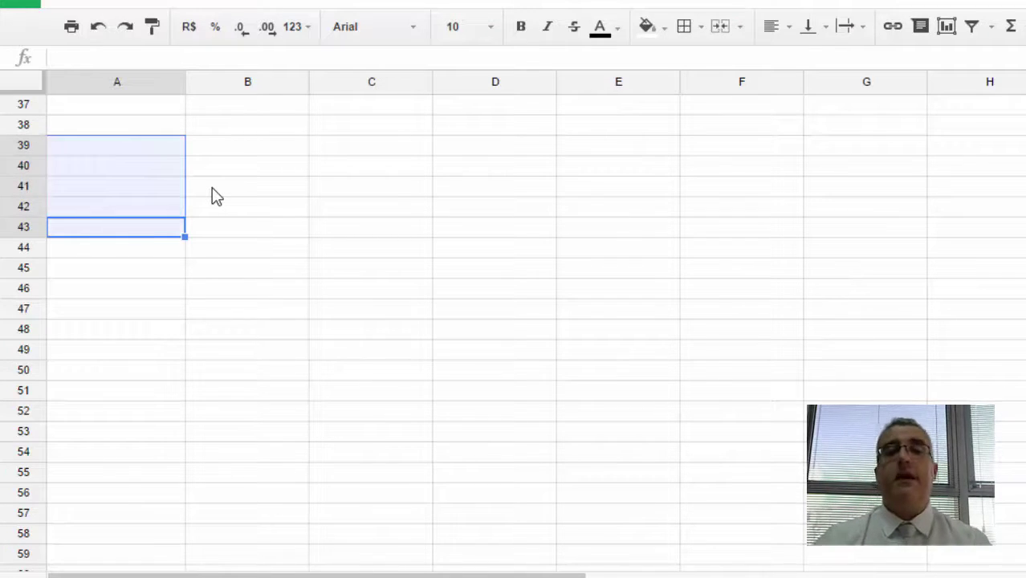
Enter the value 45 in cell A41 and select the adjacent cell B41.
key(Down)
key(Up)
key(Up)
key(Up)
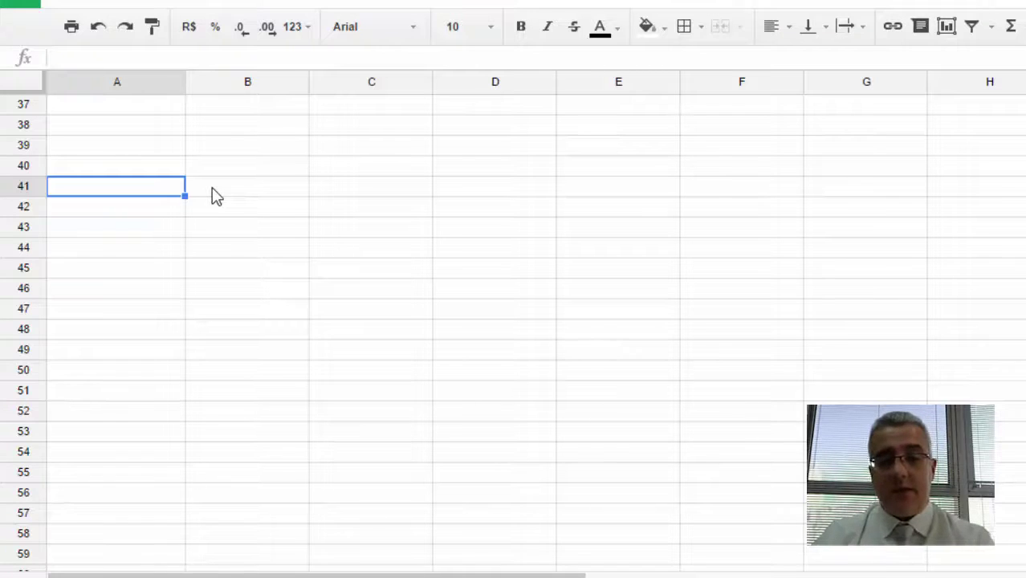
text(45)
click(212, 187)
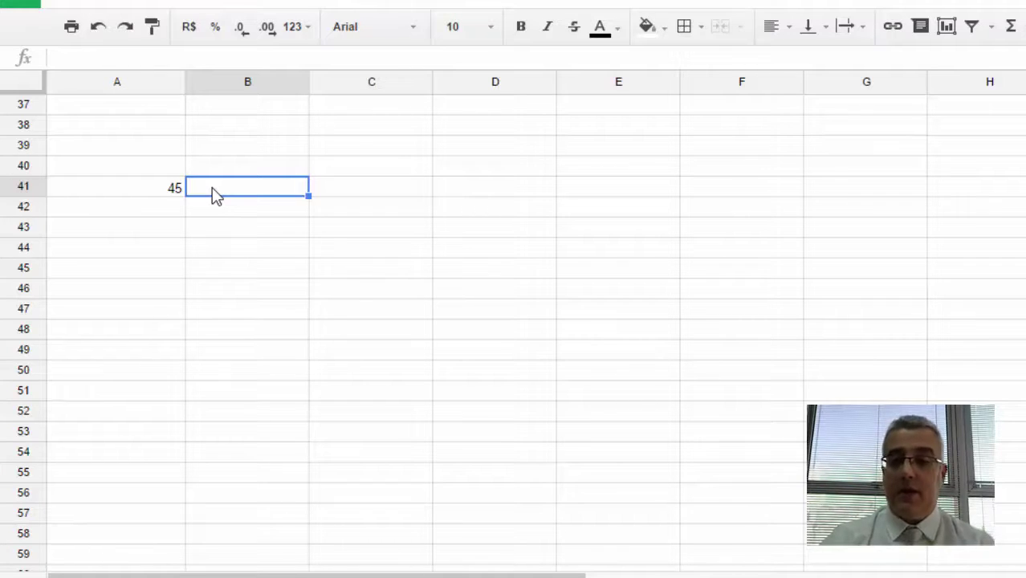
text(=r)
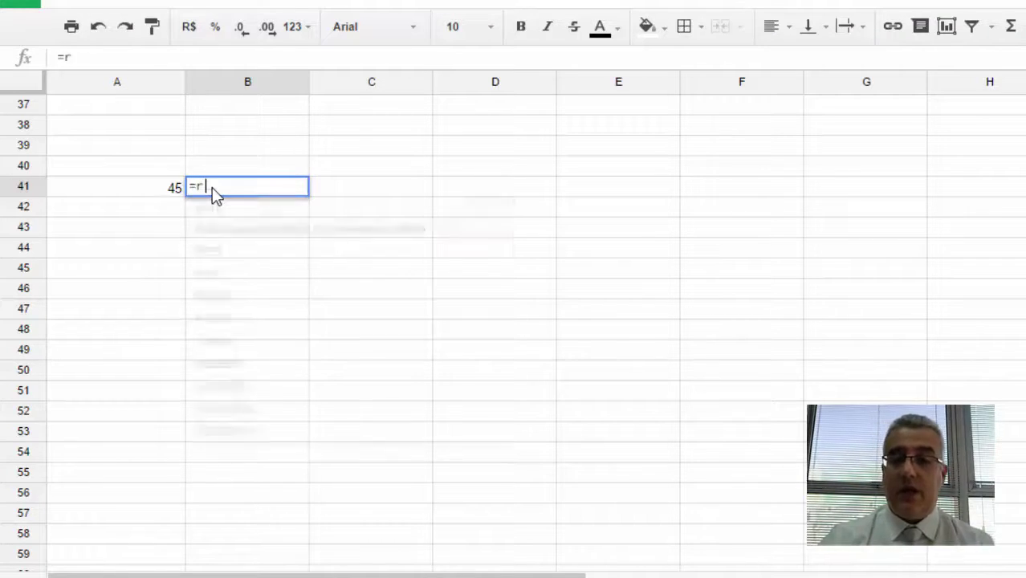
text(aiz)
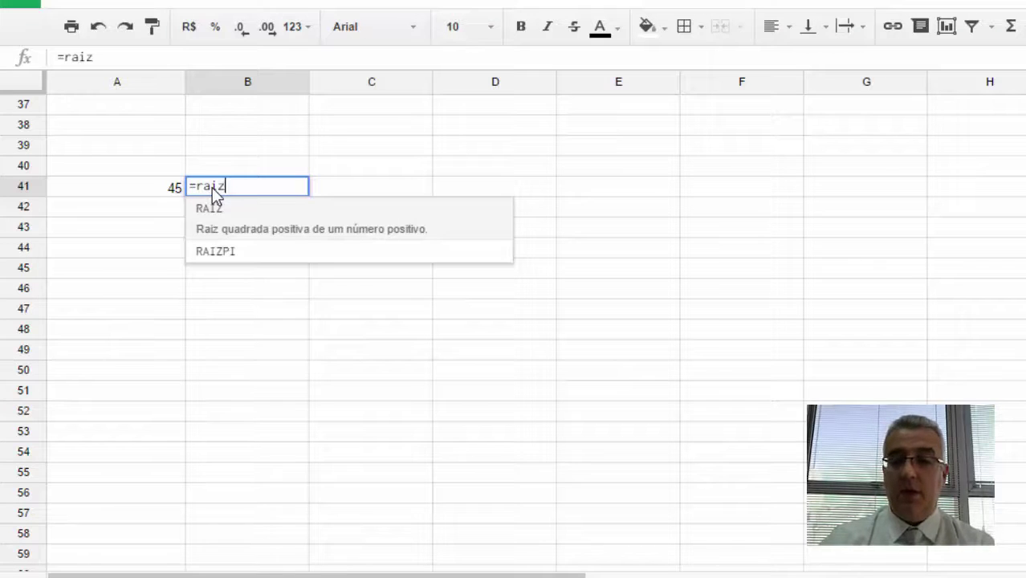
text(()
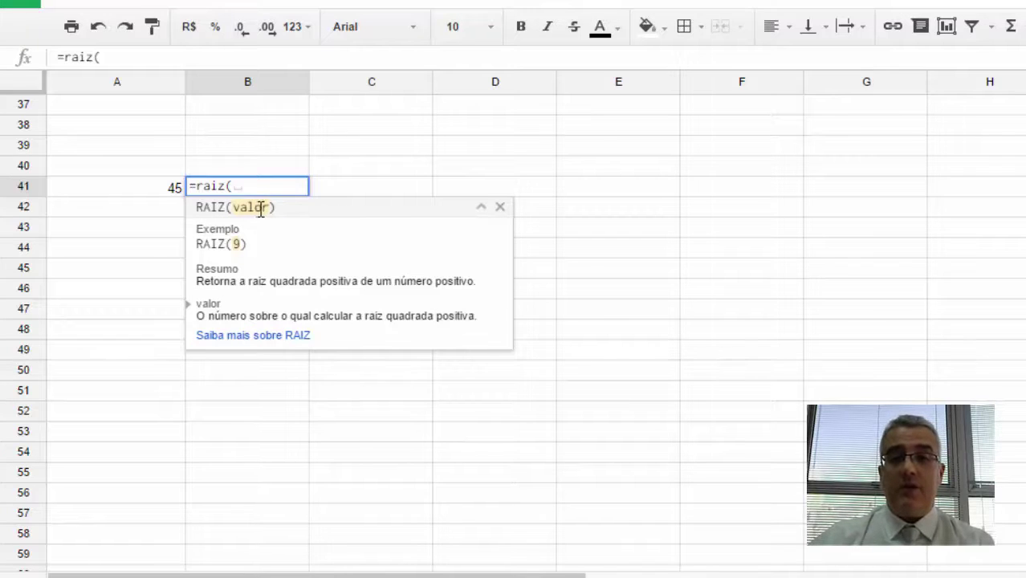
drag(263, 207, 239, 209)
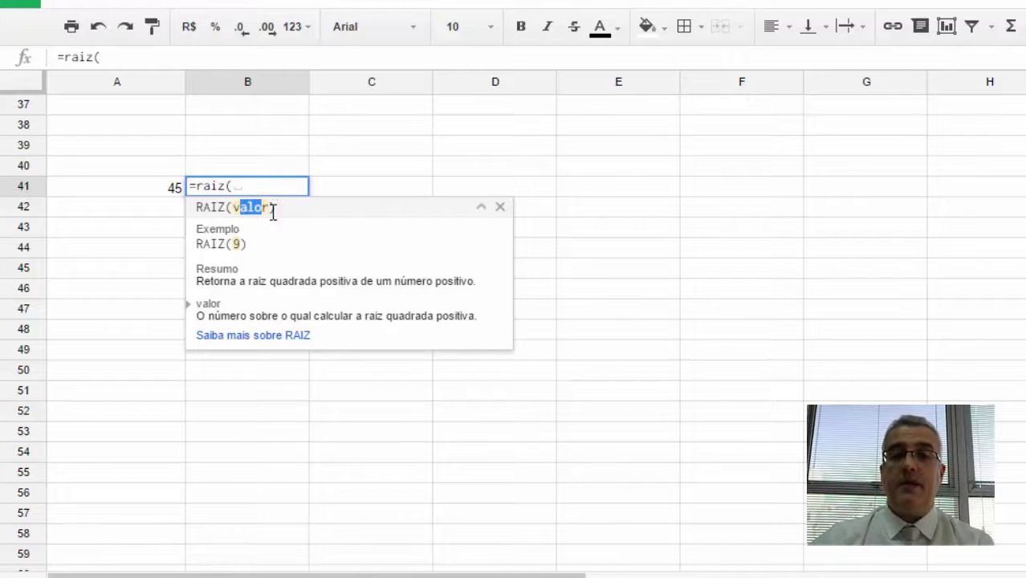
click(265, 208)
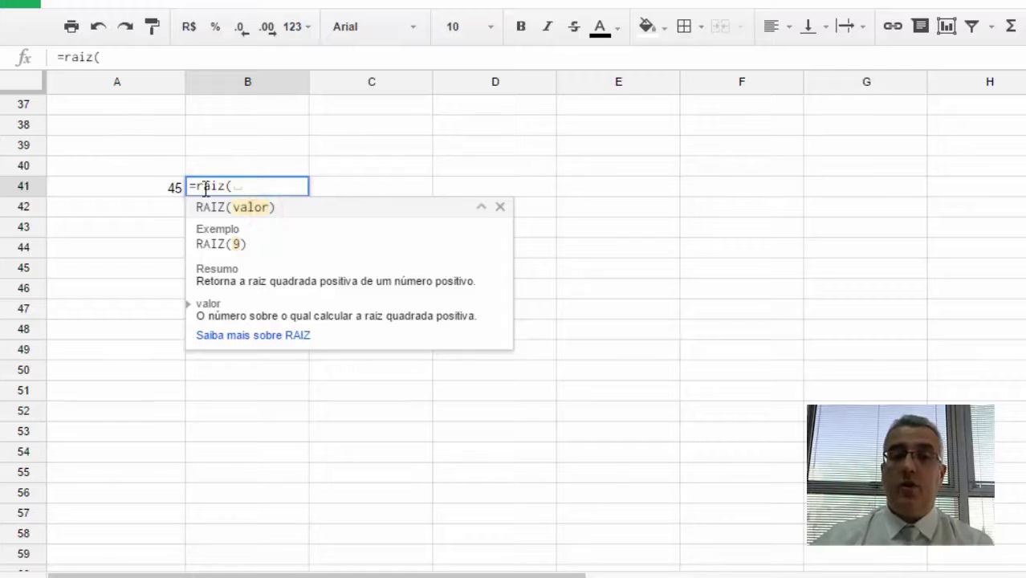
click(164, 191)
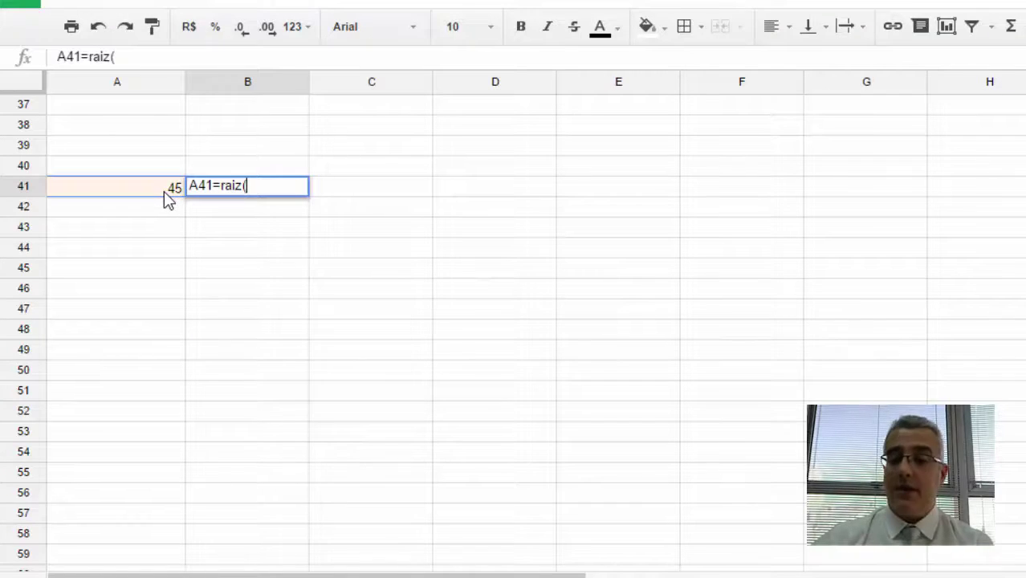
key(BackSpace)
key(BackSpace)
key(BackSpace)
key(BackSpace)
key(BackSpace)
key(BackSpace)
key(BackSpace)
key(BackSpace)
key(BackSpace)
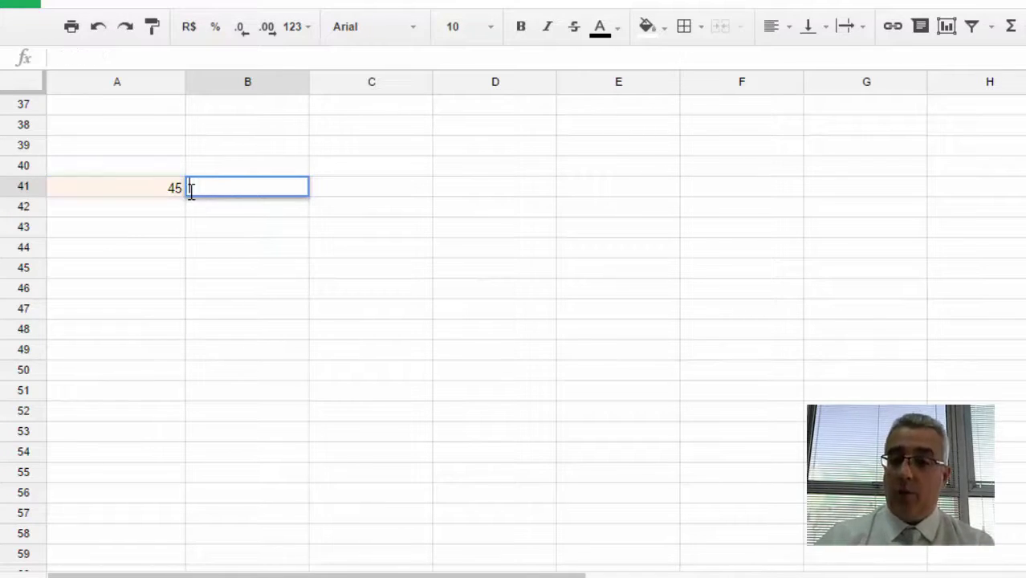
Enter the formula =VALOR(A41) in cell B41, referencing the number in the adjacent cell.
text(=)
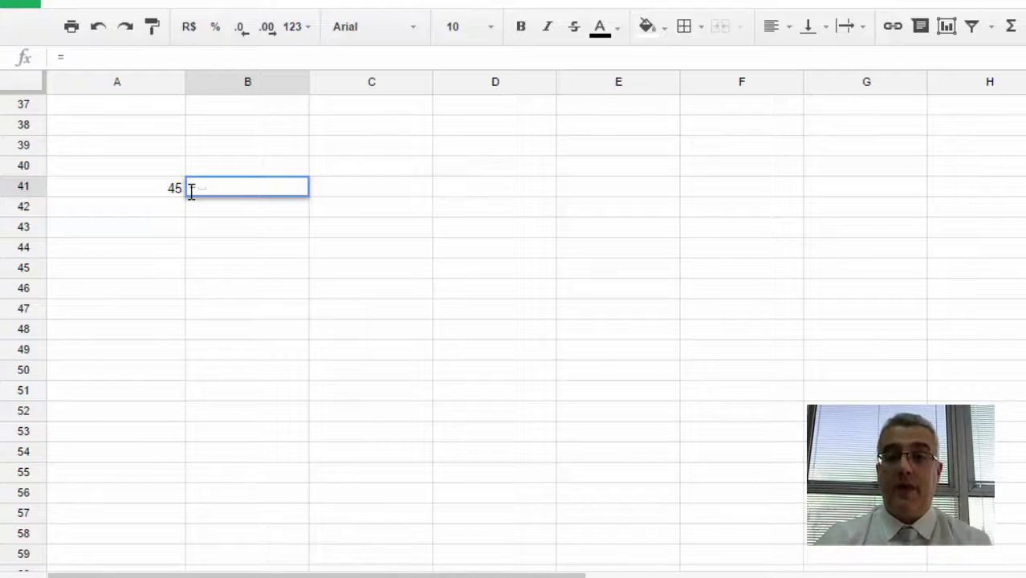
text(valor()
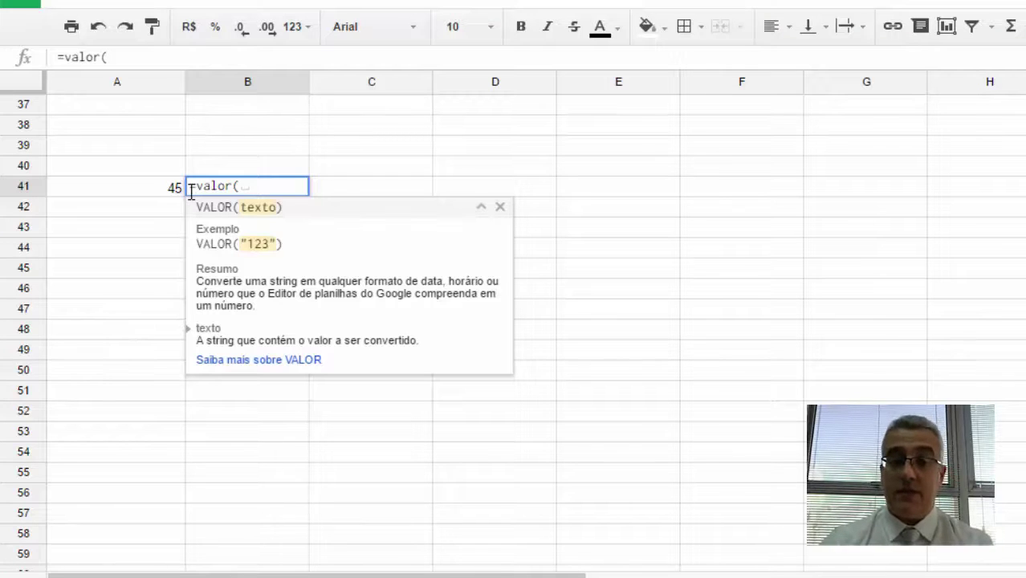
click(158, 186)
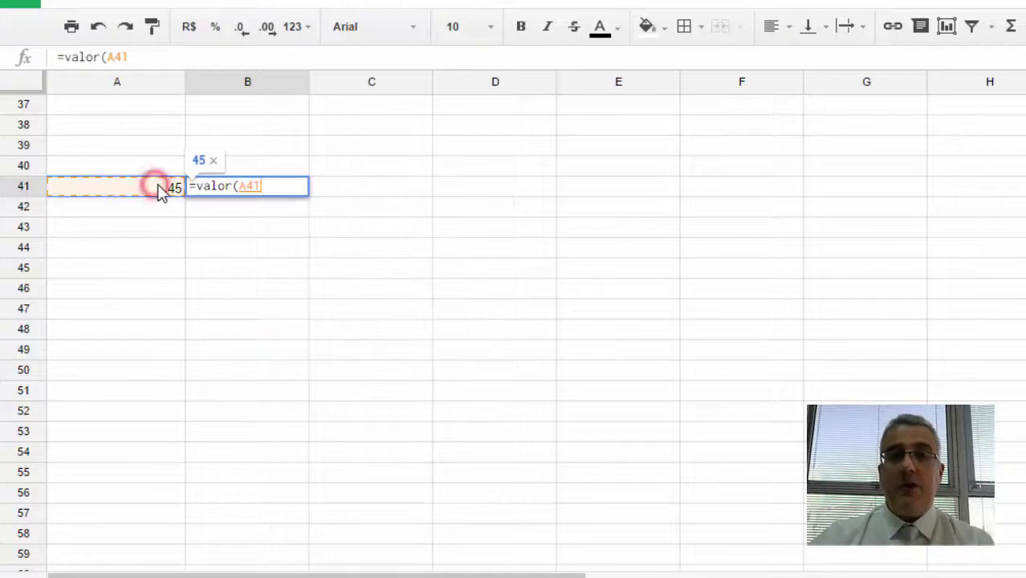
key(Return)
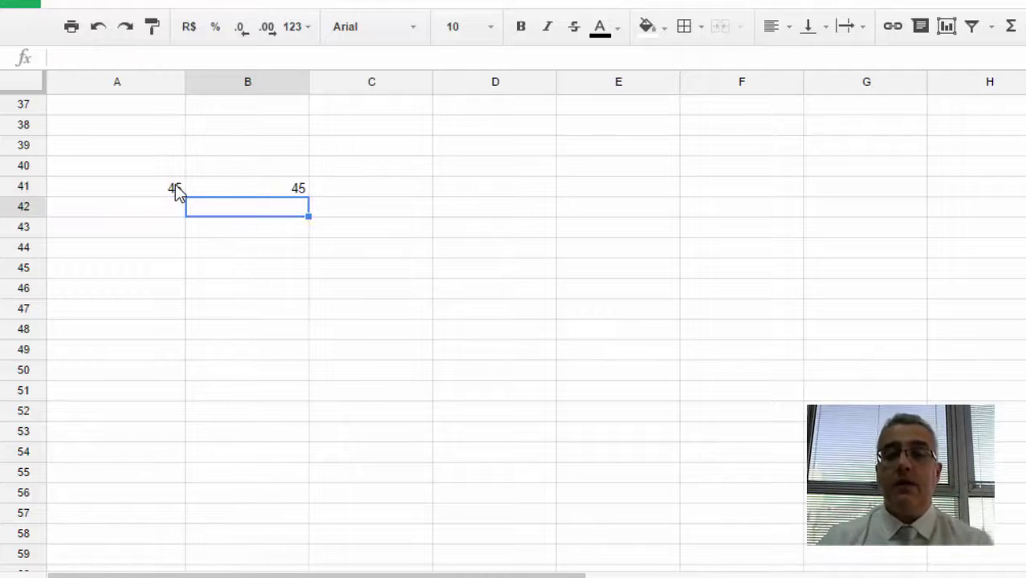
Replace the function name in cell B41 with RAIZ so the formula becomes =RAIZ(A41).
key(Up)
key(F2)
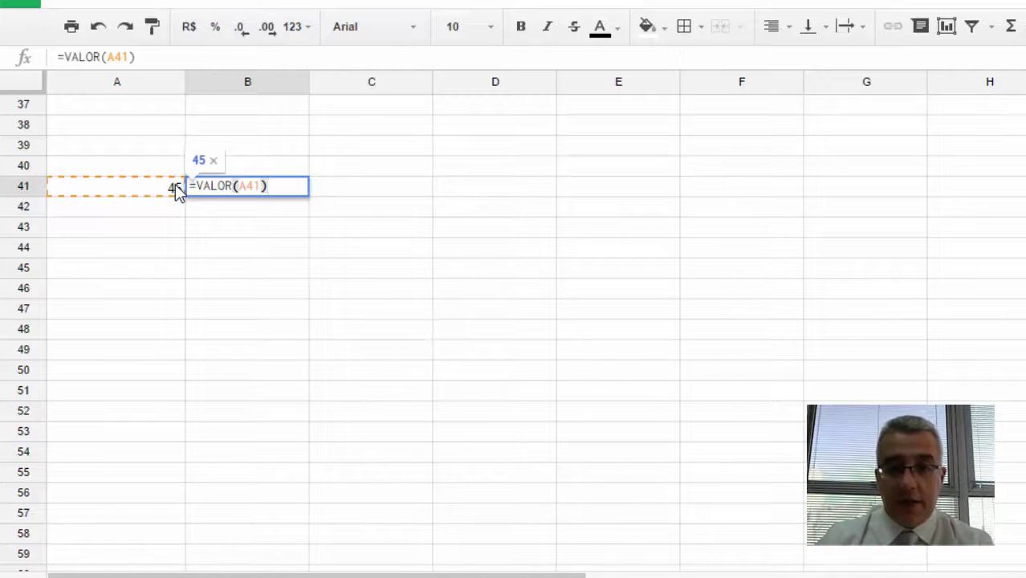
key(Left)
key(Left)
key(Left)
key(Left)
key(Left)
key(BackSpace)
key(BackSpace)
key(BackSpace)
key(BackSpace)
key(BackSpace)
text(r)
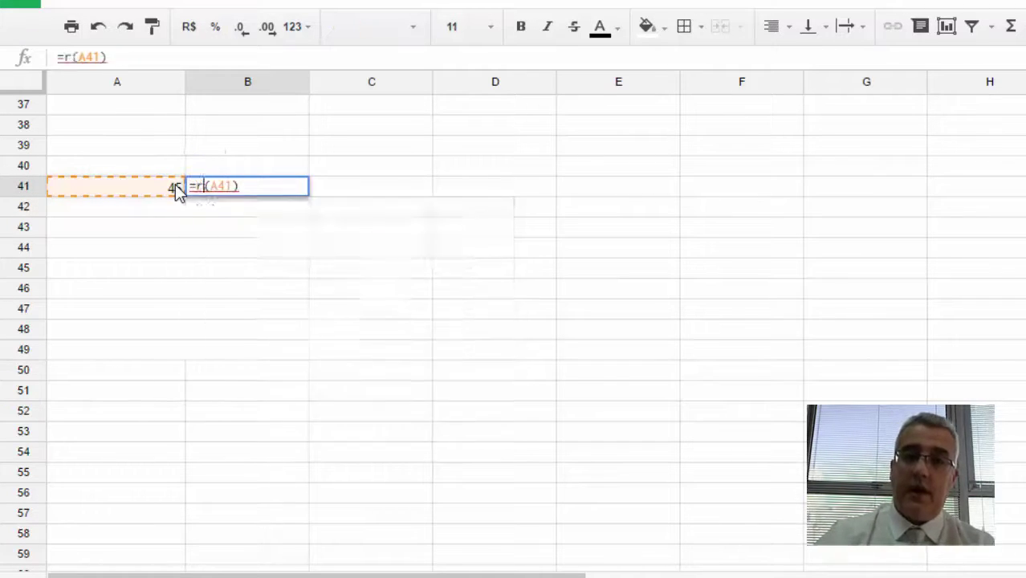
text(aiz)
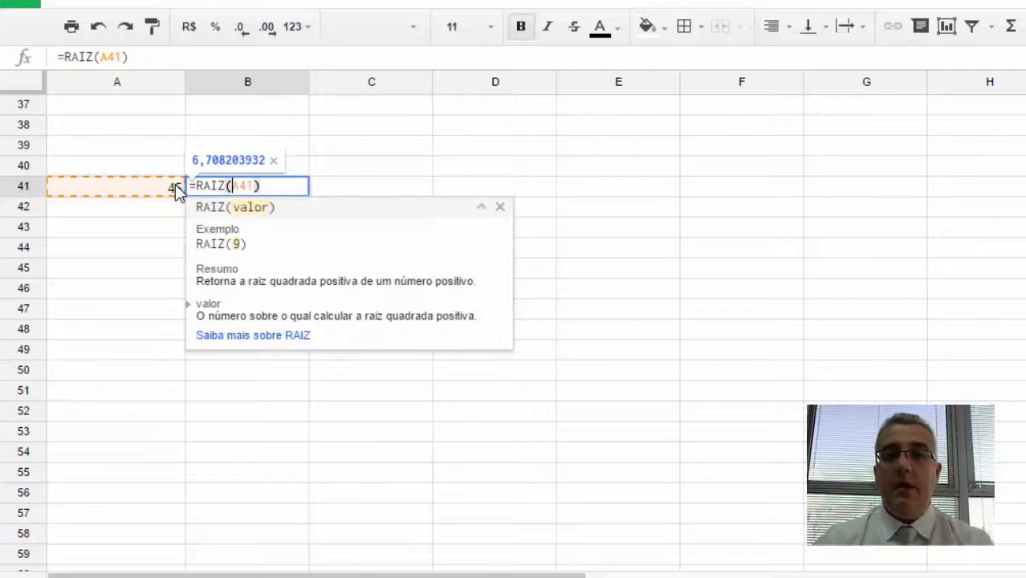
key(Return)
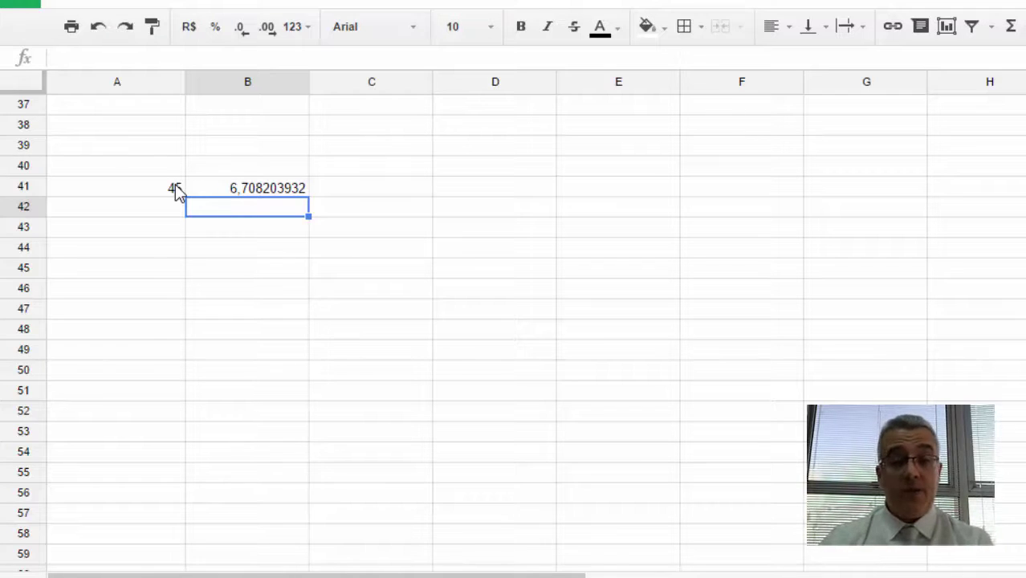
Copy the full formula text =RAIZ(A41) from cell B41 and paste it into cell C41.
key(Up)
key(Return)
key(ctrl+a)
key(ctrl+c)
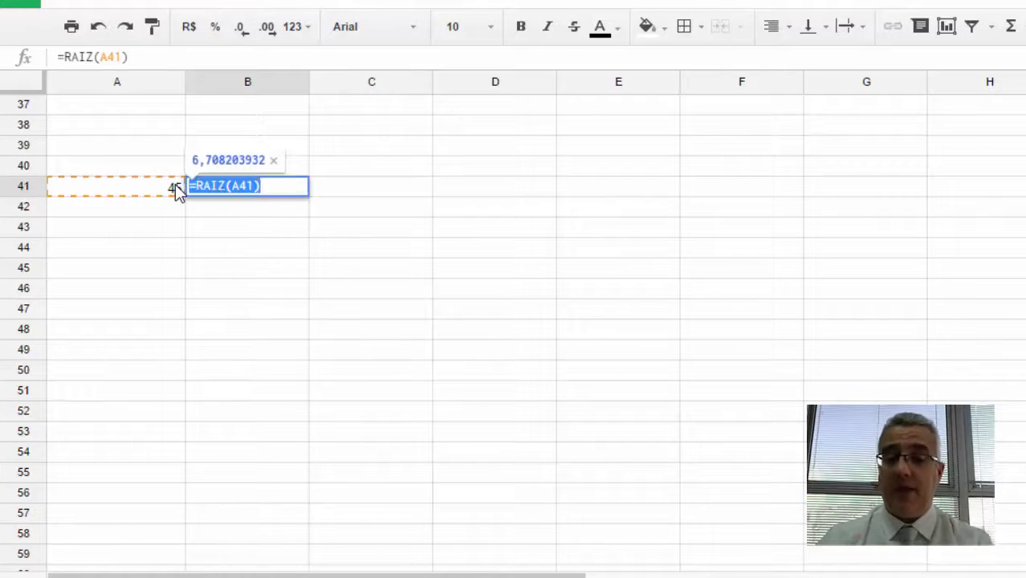
key(Tab)
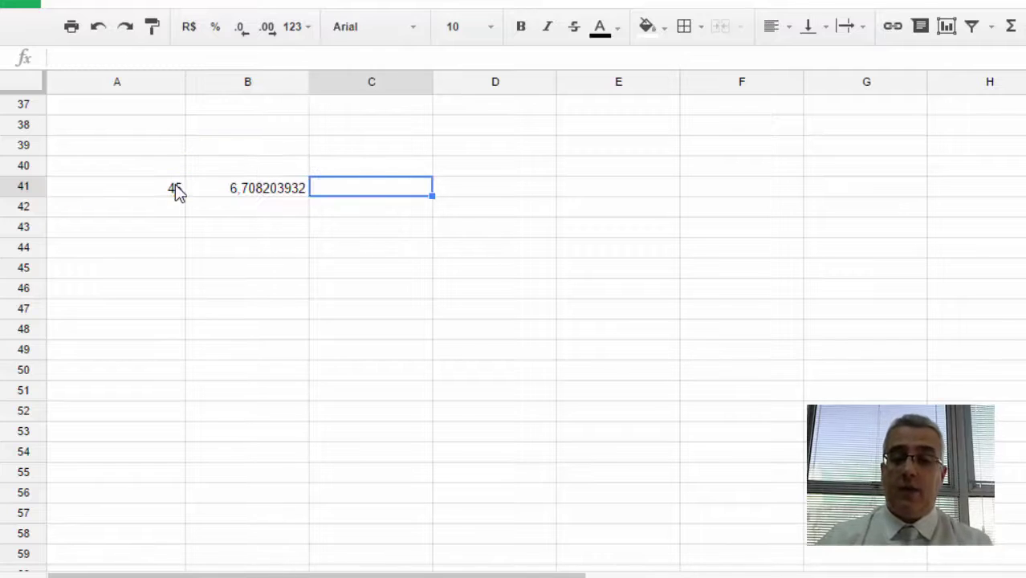
key(ctrl+v)
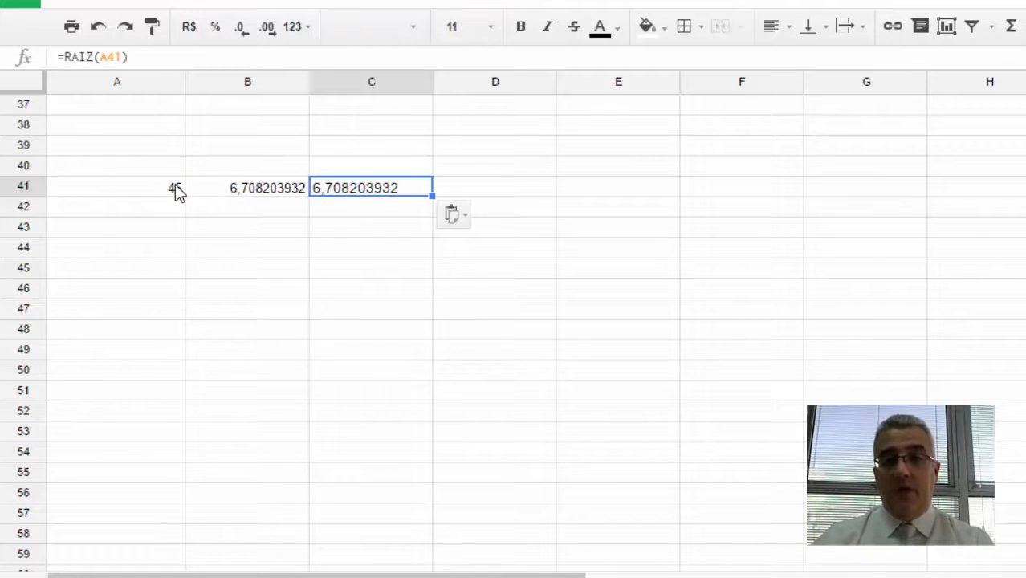
Add a leading apostrophe to the formula in cell C41 to display it as plain text.
key(Return)
key(Home)
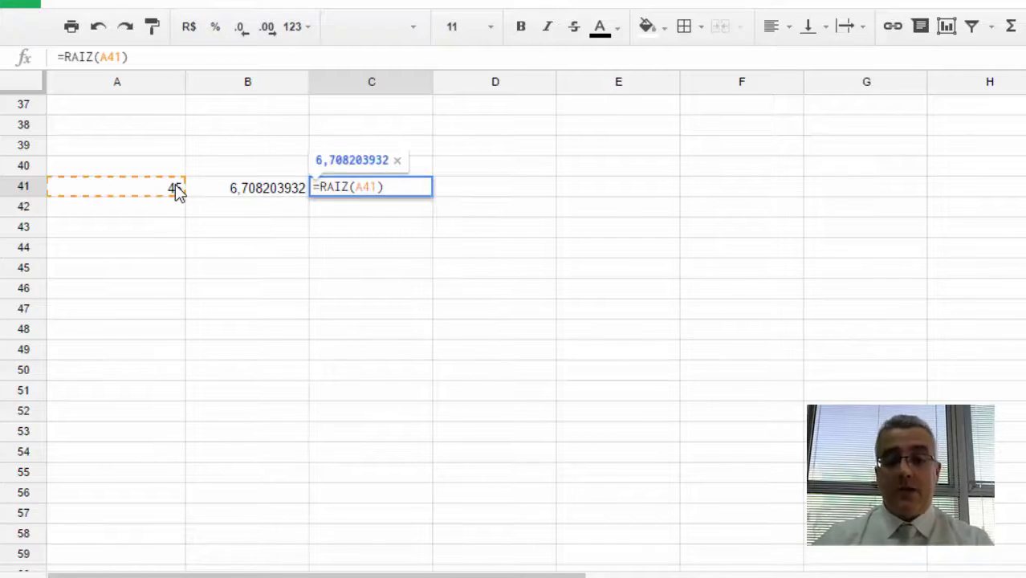
text(')
key(Return)
Enter the headings Decimal in cell A45 and Porcetagem in cell B45.
key(Down)
key(Left)
key(Left)
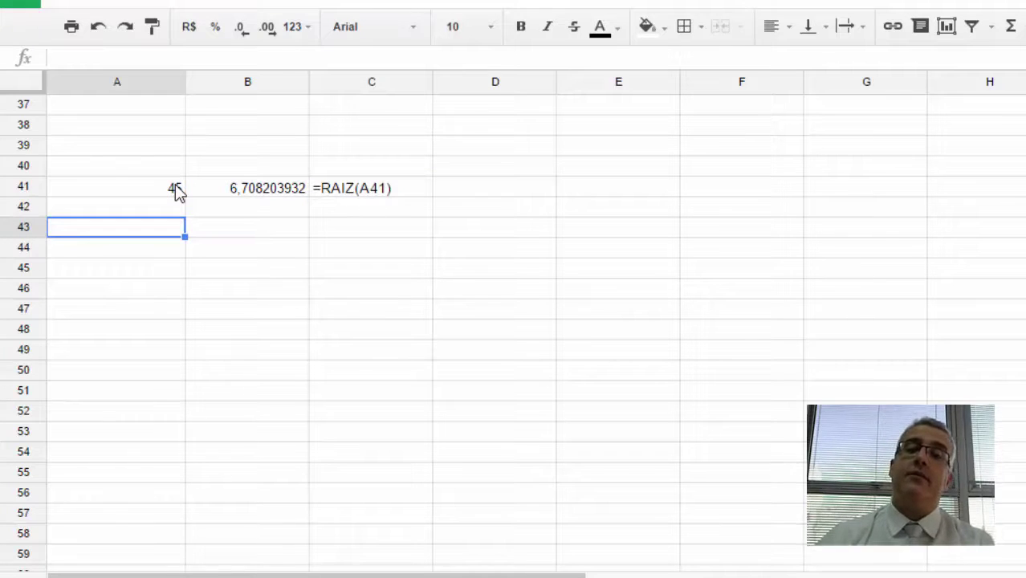
key(Down)
key(Down)
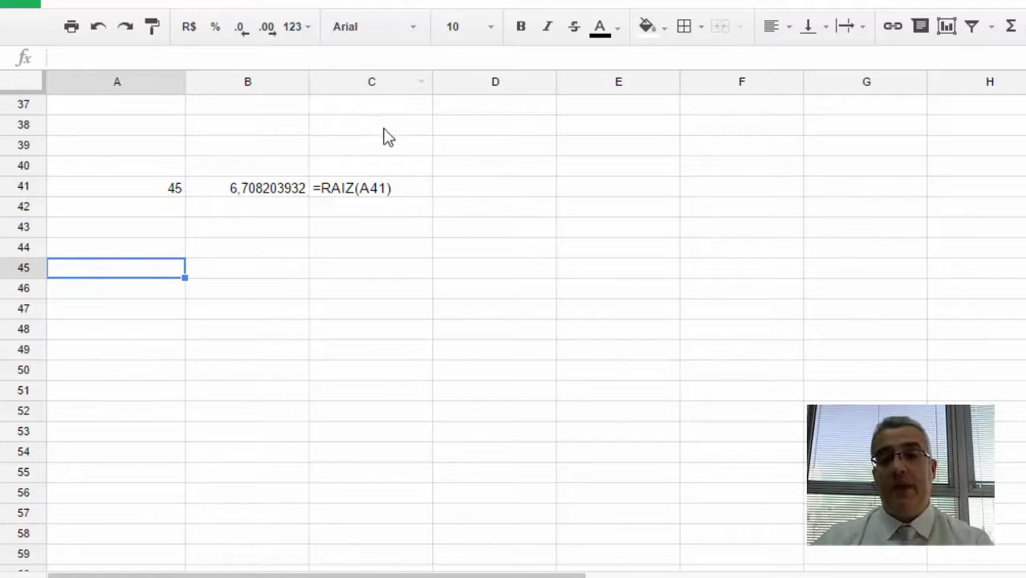
scroll(385, 136, down, 2)
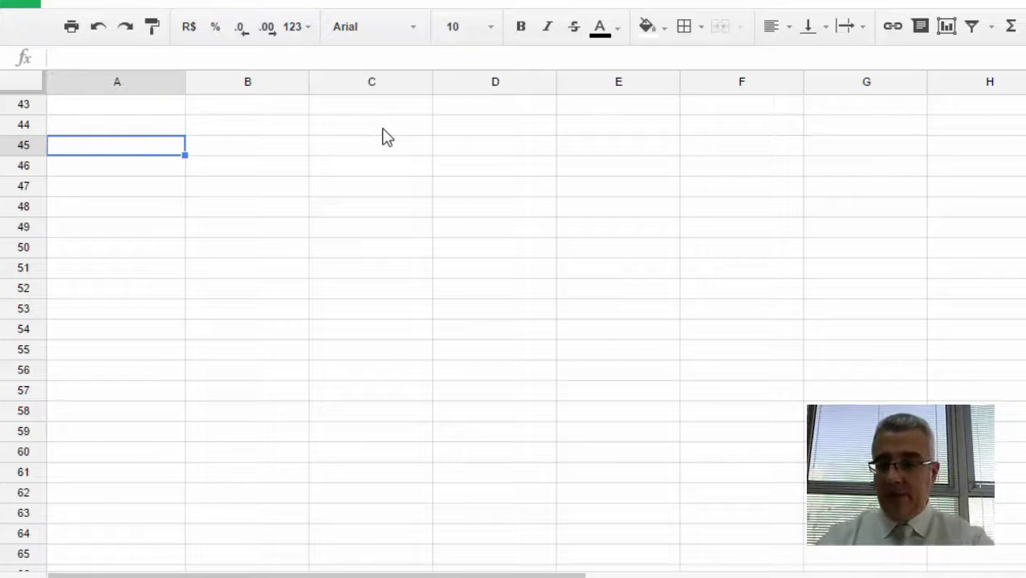
text(Decimal)
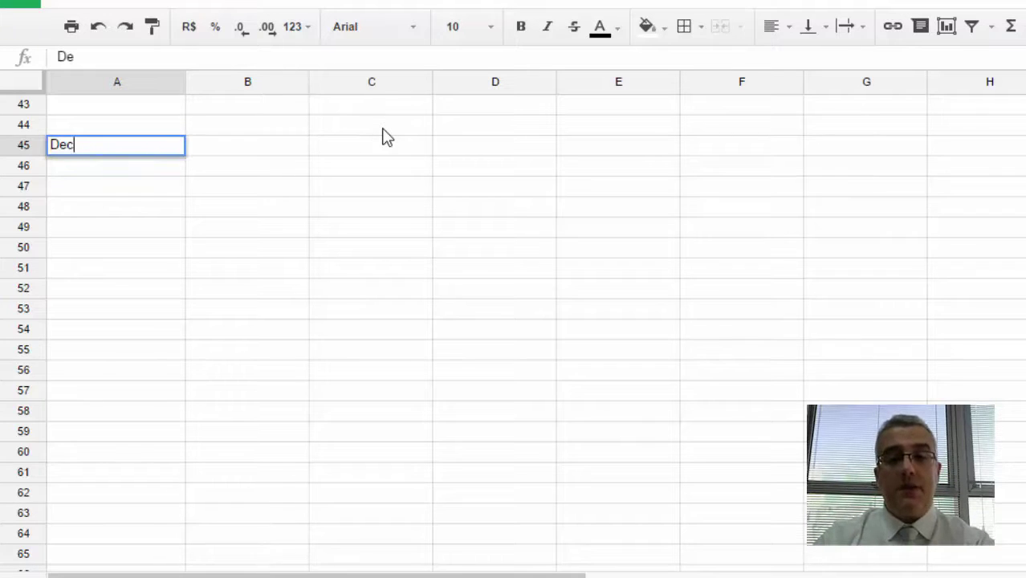
key(Tab)
text(Por)
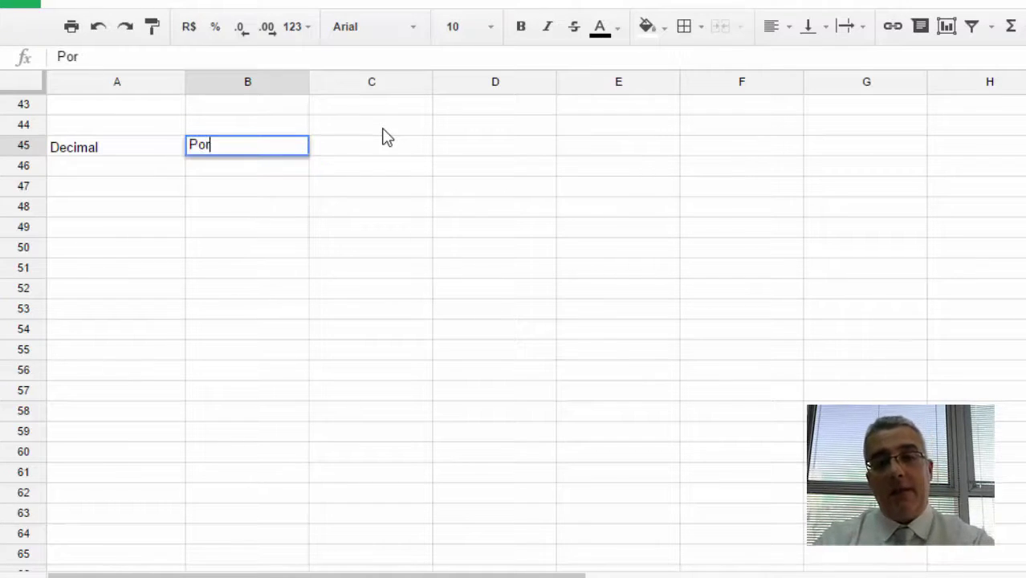
text(cetagem)
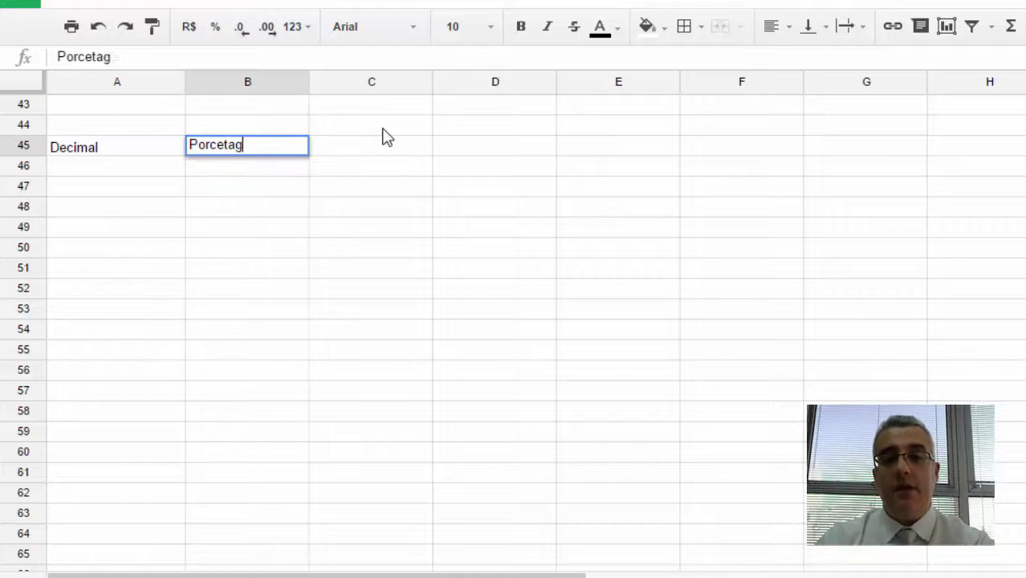
Correct the spelling of the heading in cell B45 to Porcentagem and move to cell C45.
key(Tab)
key(Left)
key(F2)
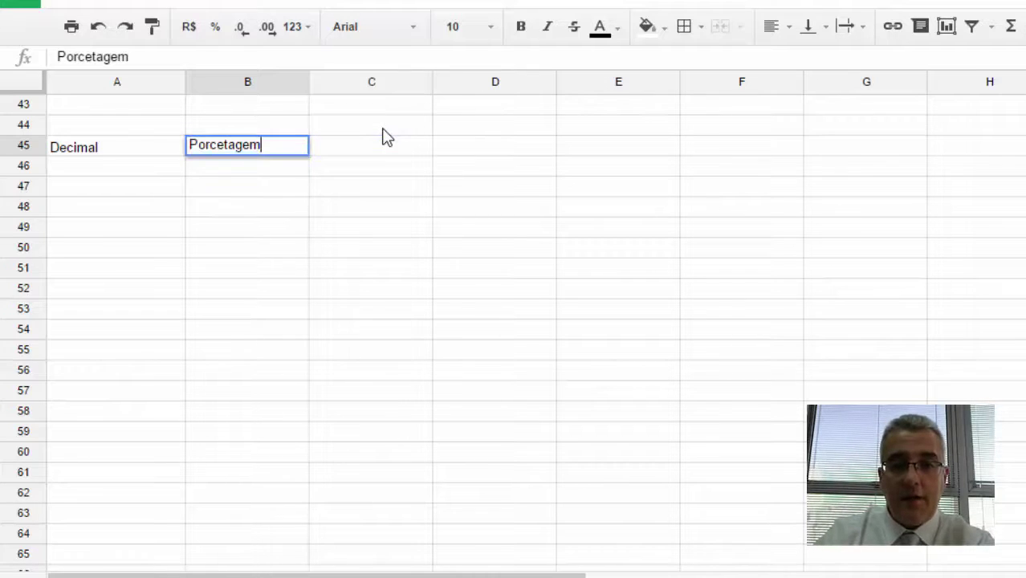
key(Left)
key(Left)
key(Left)
key(Left)
key(Left)
text(n)
key(Tab)
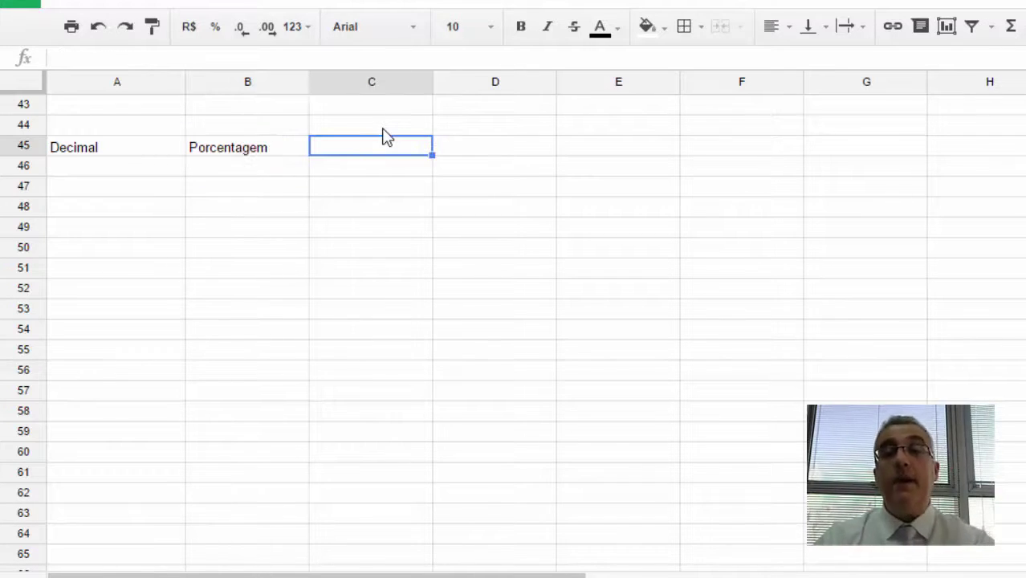
Enter the heading Fracionária in cell C45.
text(Fracionário)
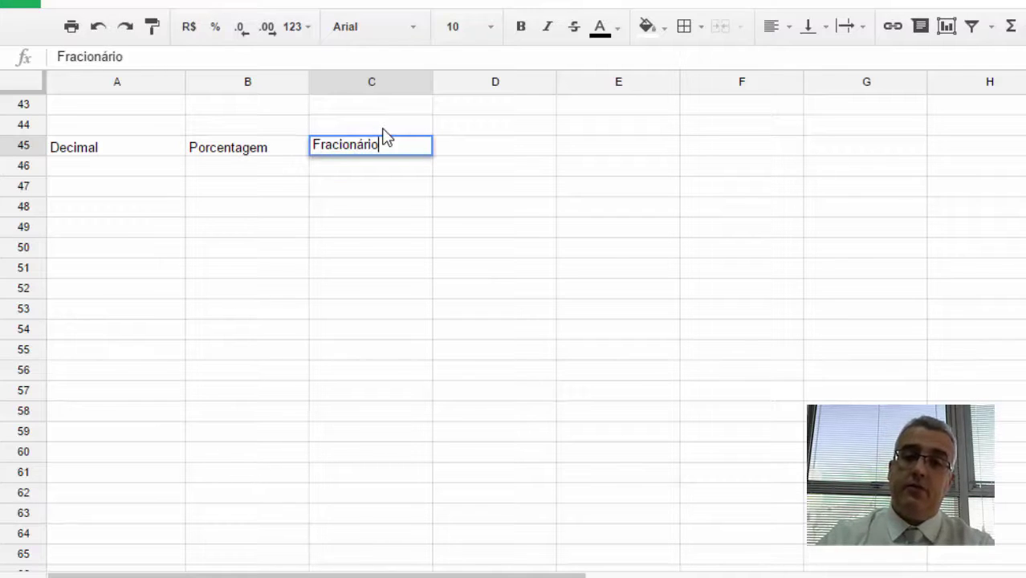
key(BackSpace)
text(a)
key(Return)
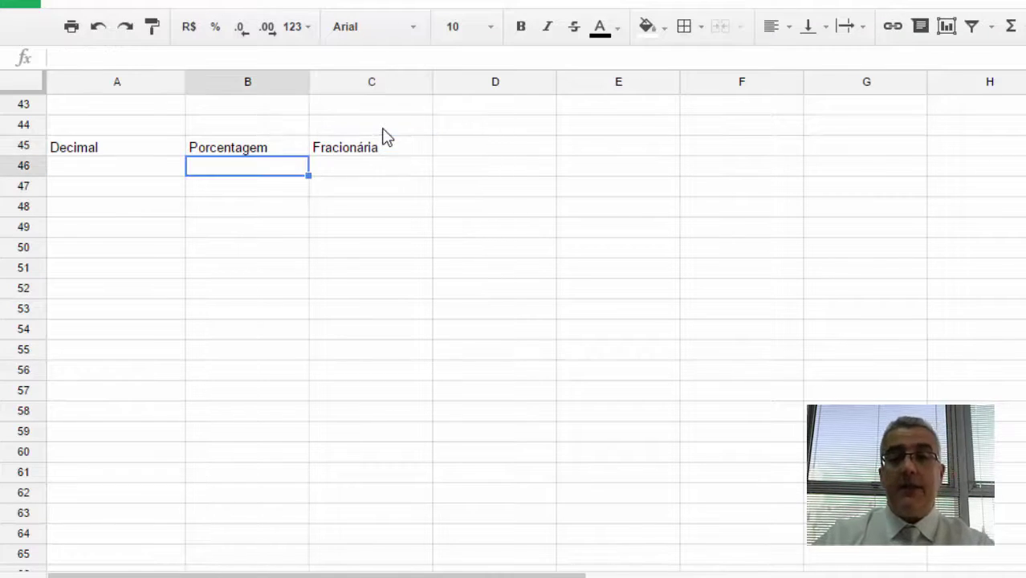
Set the font size of the range A45:F61 to 14.
drag(178, 149, 779, 474)
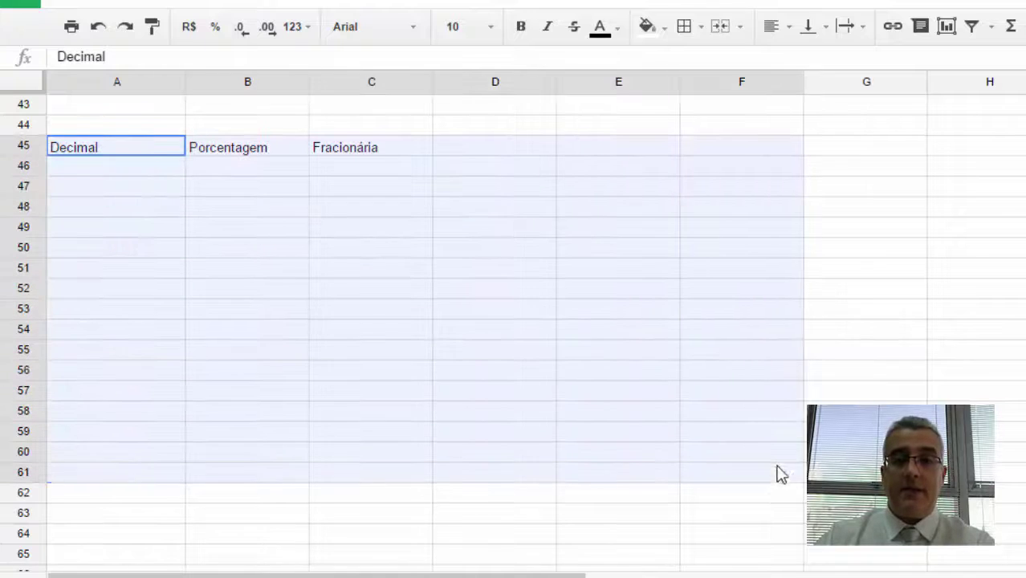
click(493, 28)
click(473, 255)
click(609, 178)
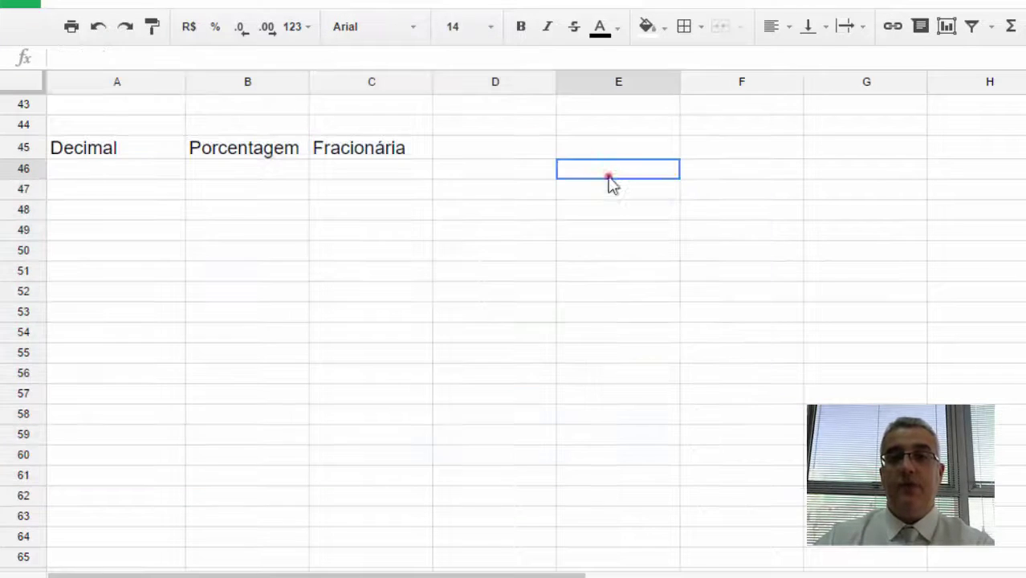
Enter the value 1 in cell A46 under the Decimal heading.
click(140, 187)
click(142, 171)
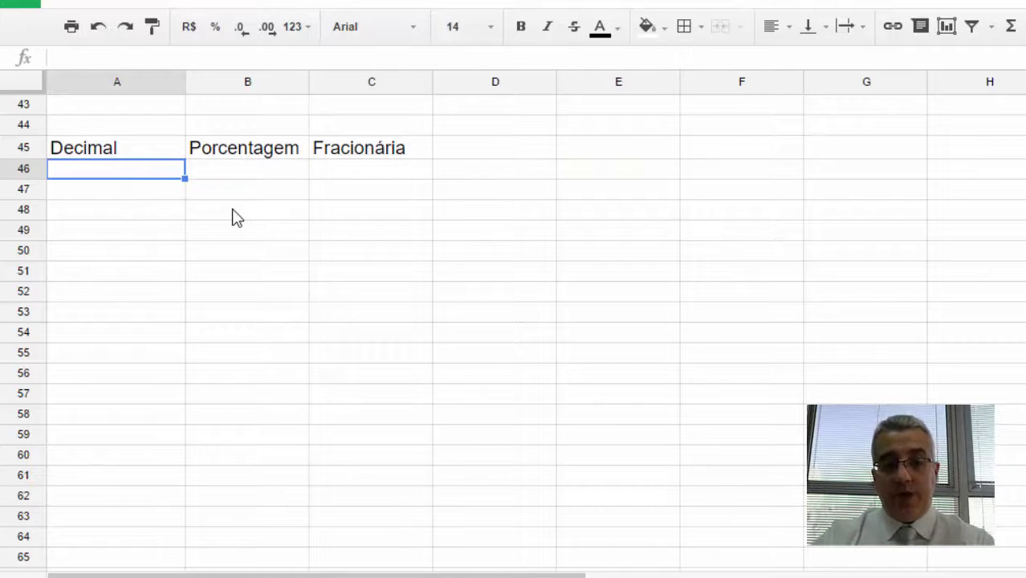
text(1)
key(Tab)
key(Left)
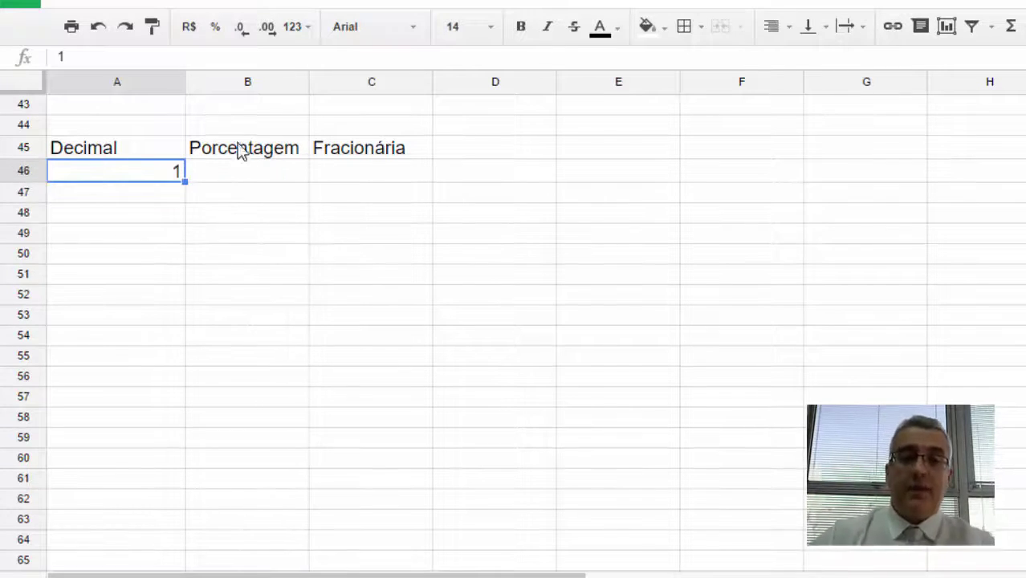
Center the contents of the range A46:C59 horizontally.
mouse_move(115, 170)
mouse_down()
mouse_move(327, 215)
mouse_move(351, 435)
mouse_move(361, 440)
mouse_up()
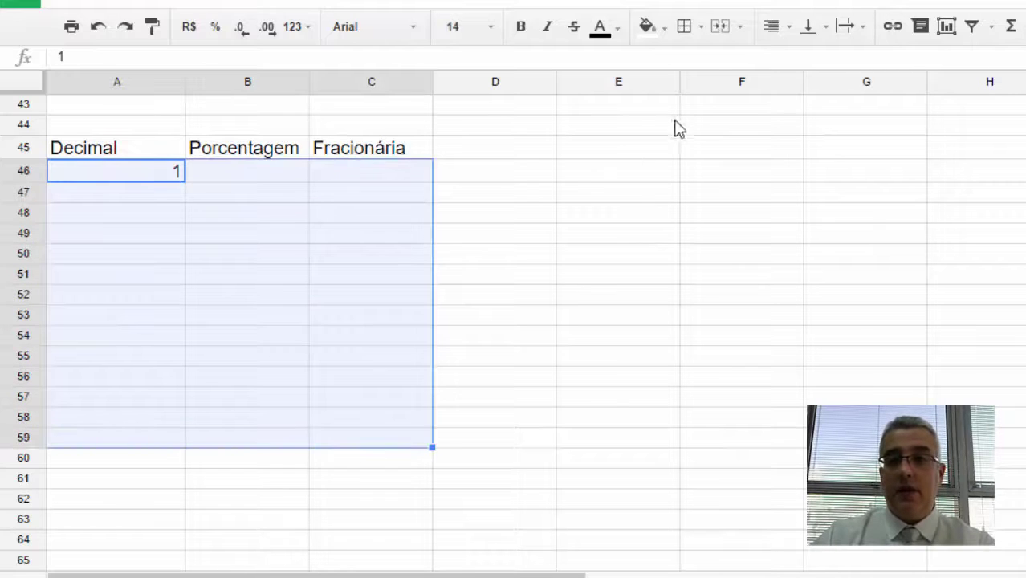
click(772, 26)
click(802, 66)
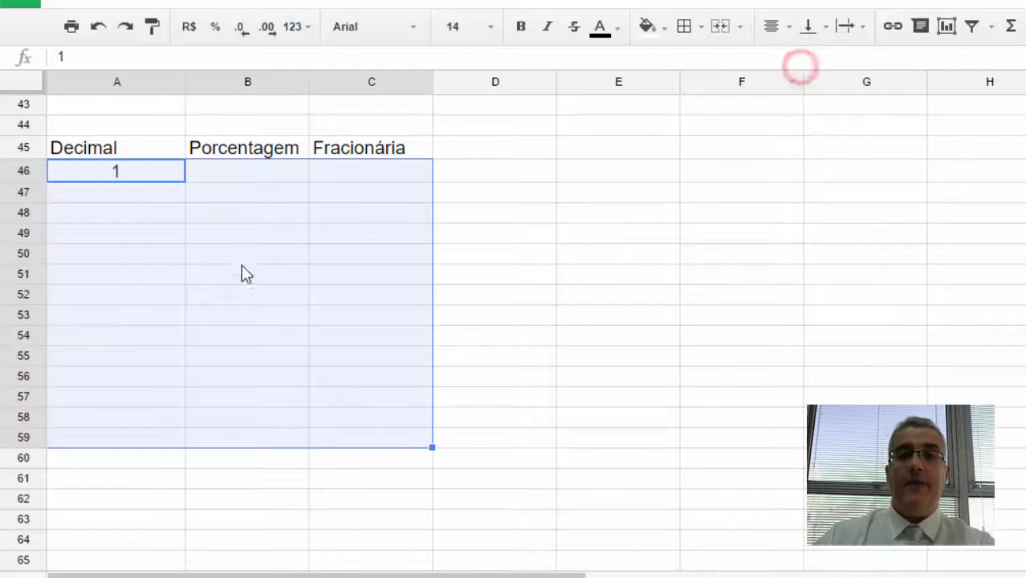
Enter 100% in cell B46 under Porcentagem and 1/1 in cell C46 under Fracionária.
click(240, 172)
text(100)
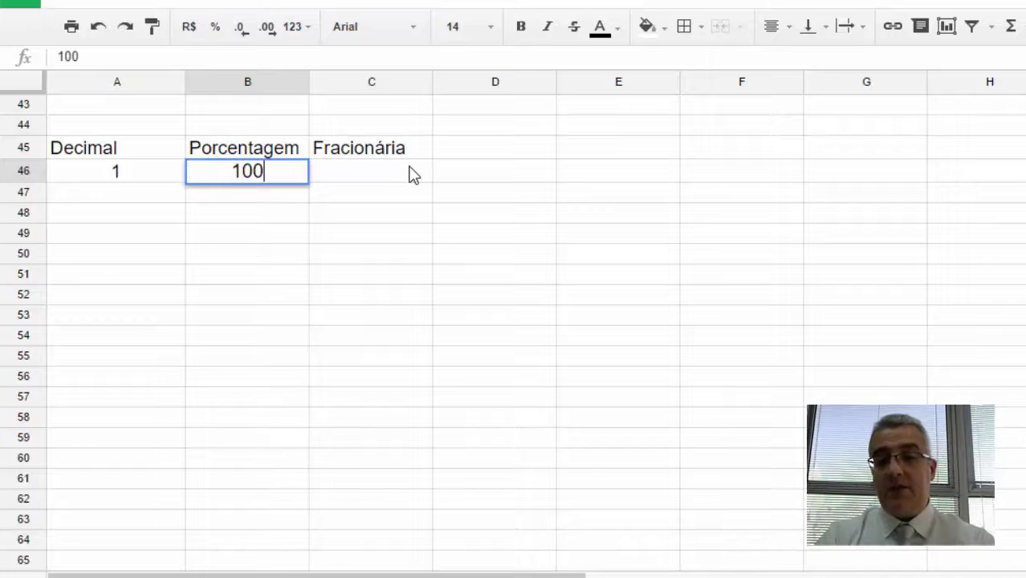
text(%)
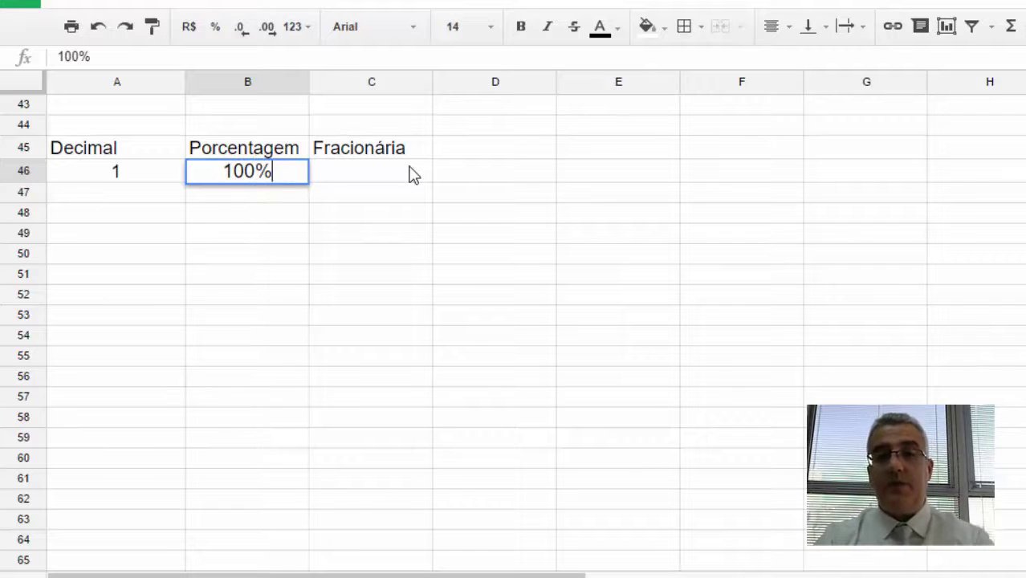
click(413, 174)
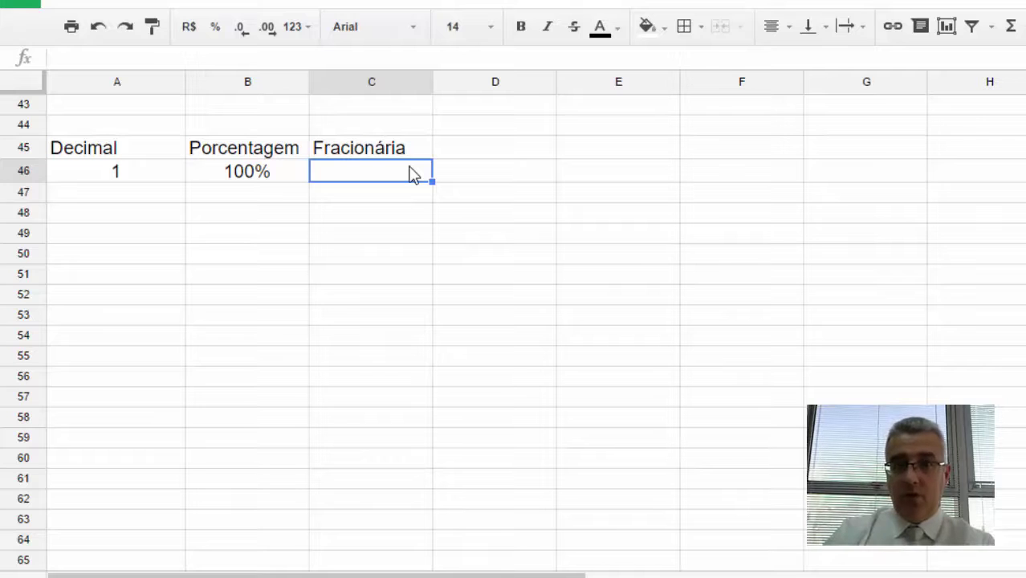
text(1/1)
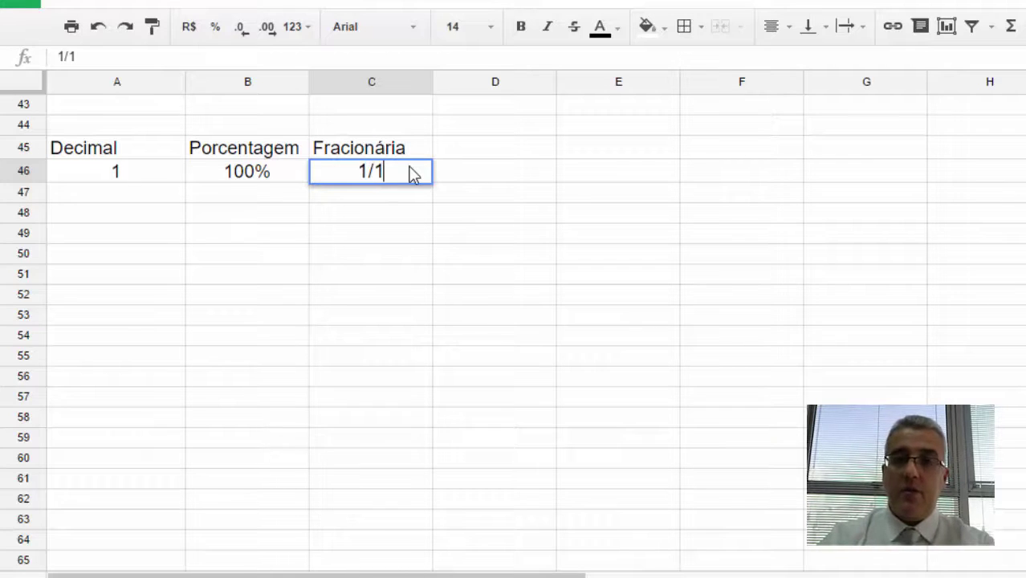
key(Return)
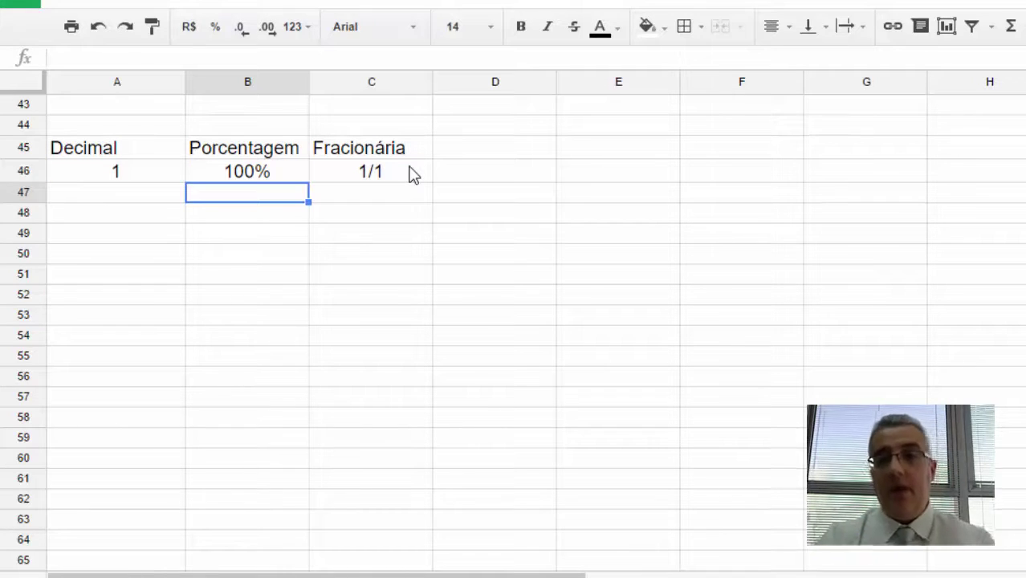
key(Left)
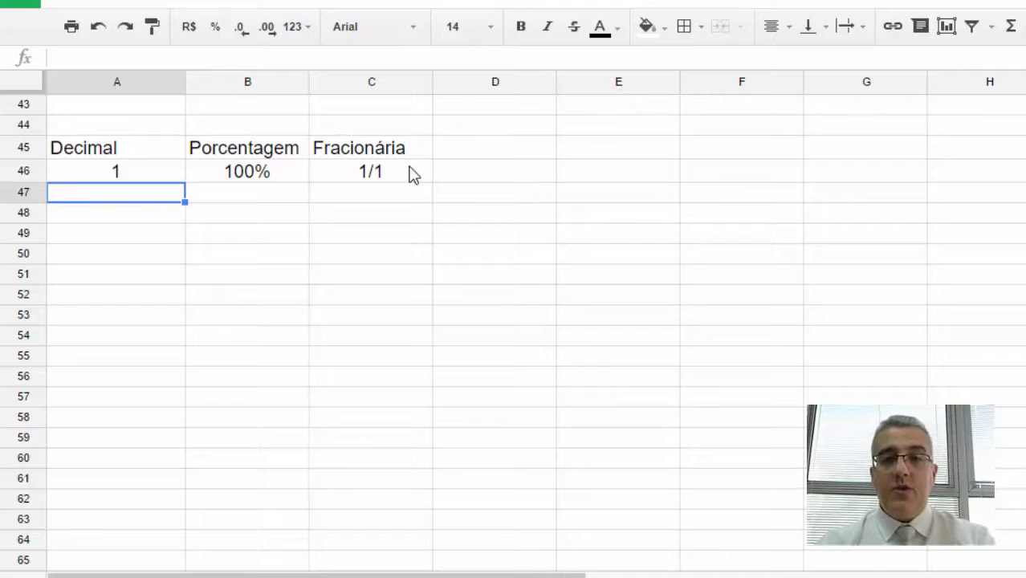
key(Right)
key(Right)
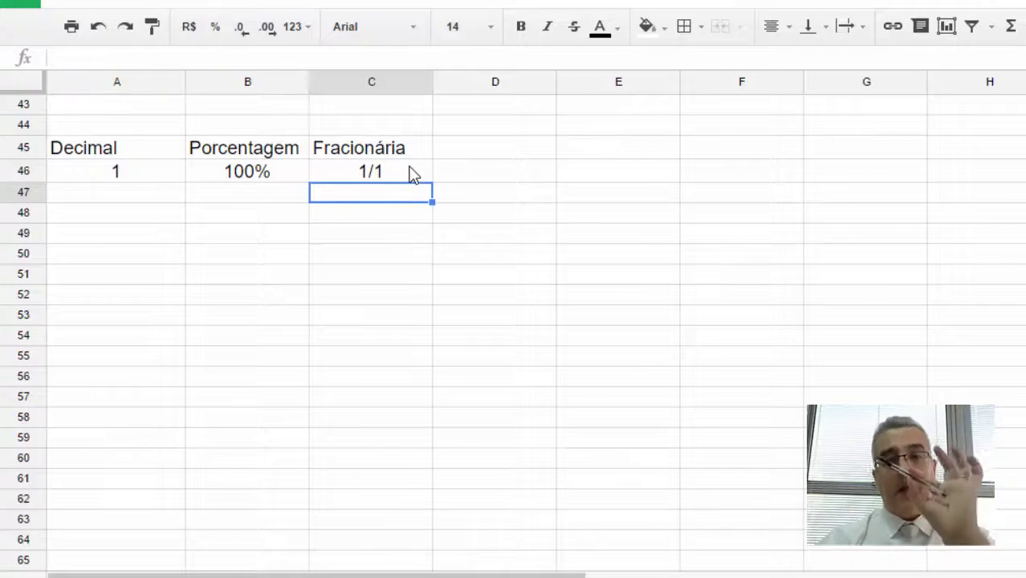
Enter the fraction 1/2 in cell C47 under the Fracionária heading.
text(1/2)
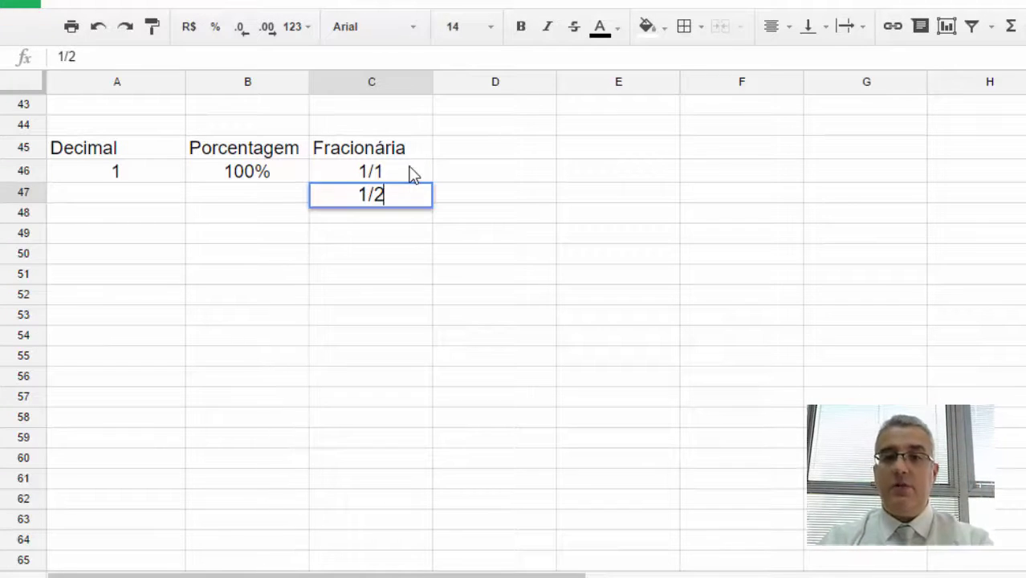
key(Return)
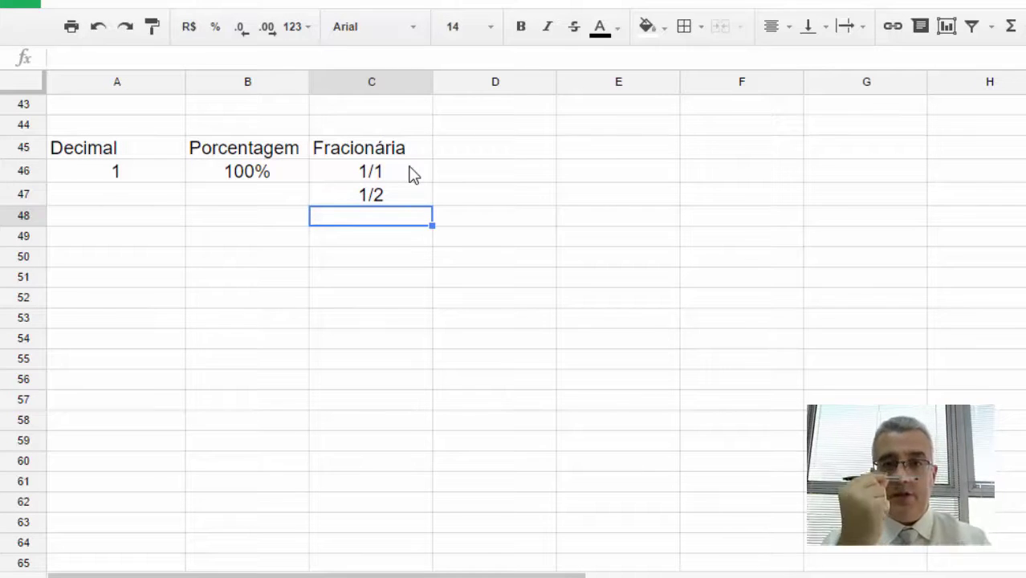
key(Left)
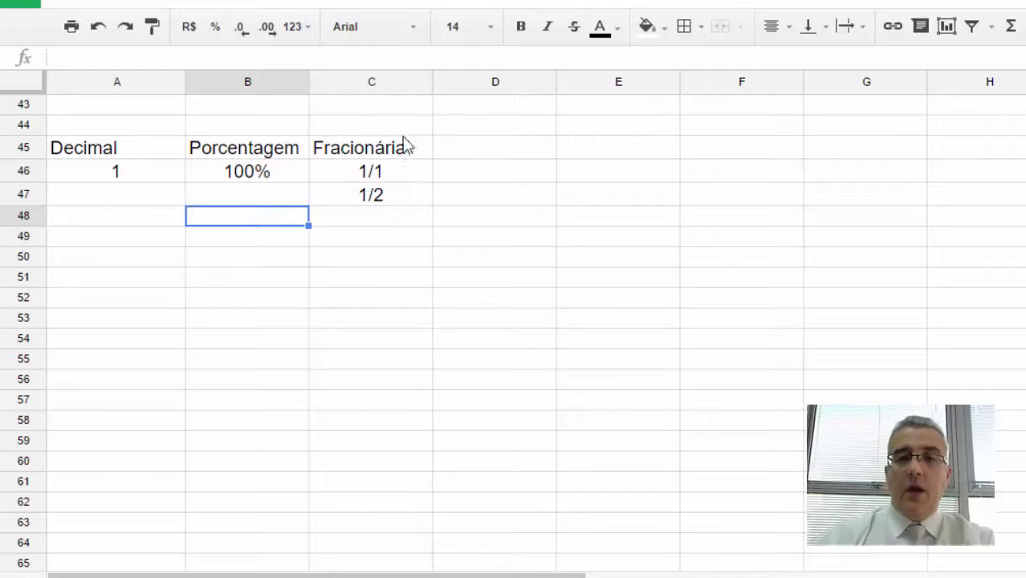
click(384, 194)
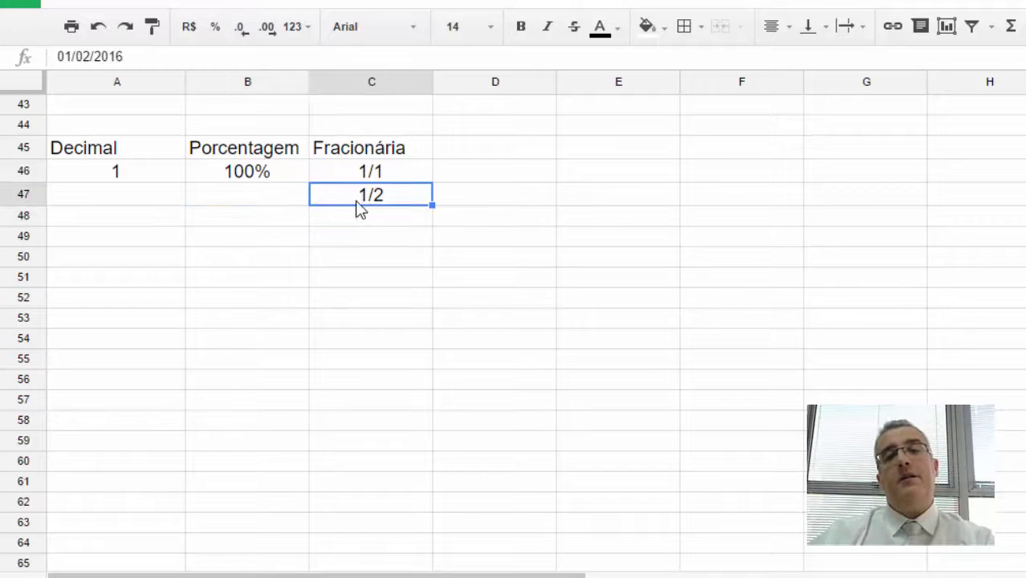
scroll(377, 208, up, 1)
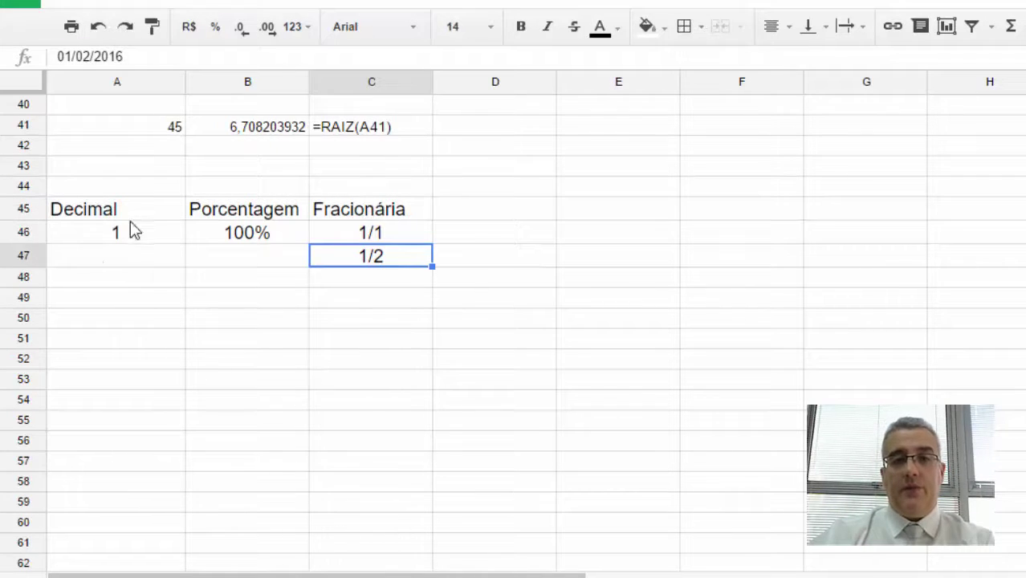
Enter 0,5 in cell A47 under Decimal and 50% in cell B47 under Porcentagem.
click(120, 251)
scroll(202, 245, down, 1)
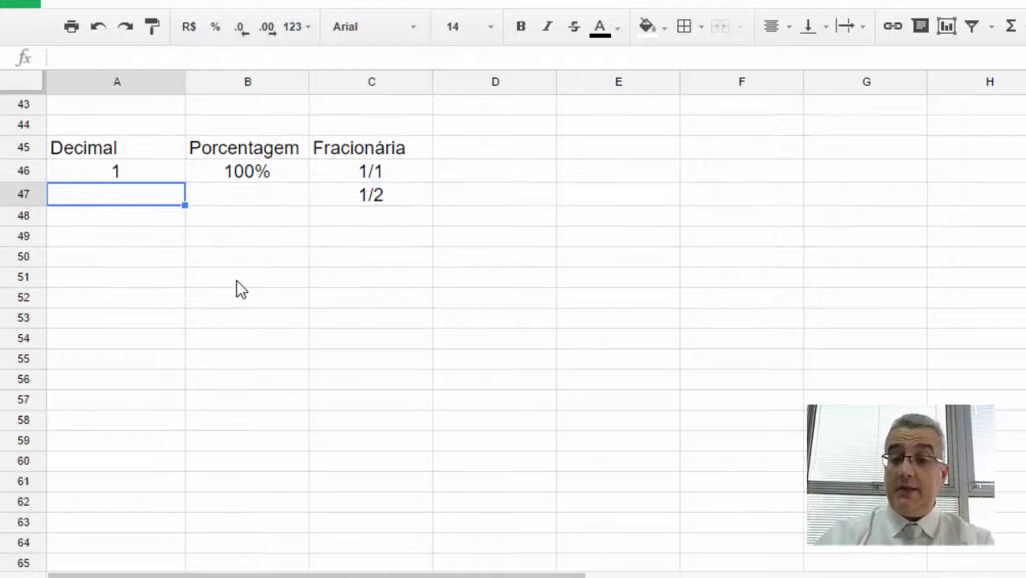
text(0,5)
key(Tab)
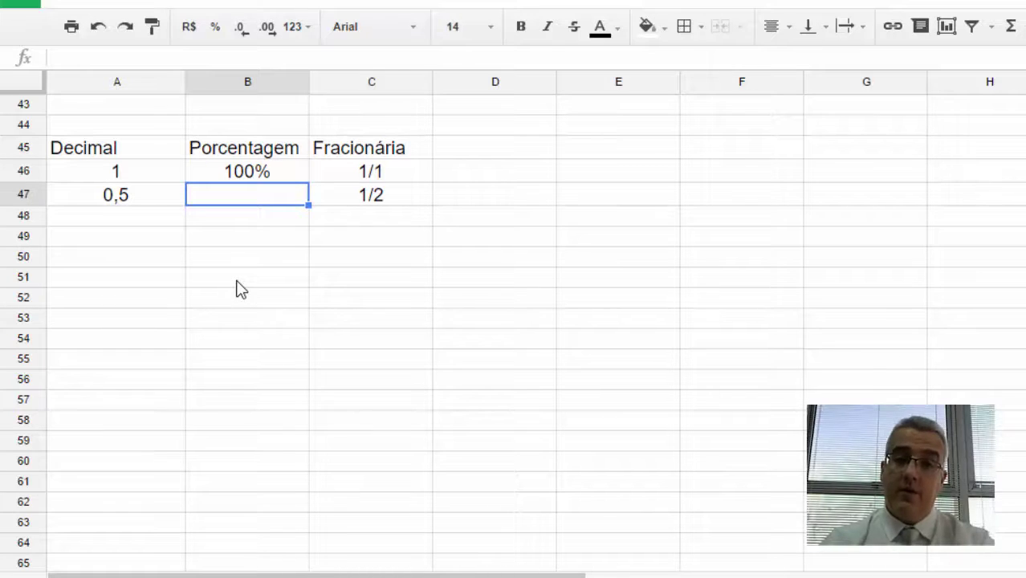
text(50%)
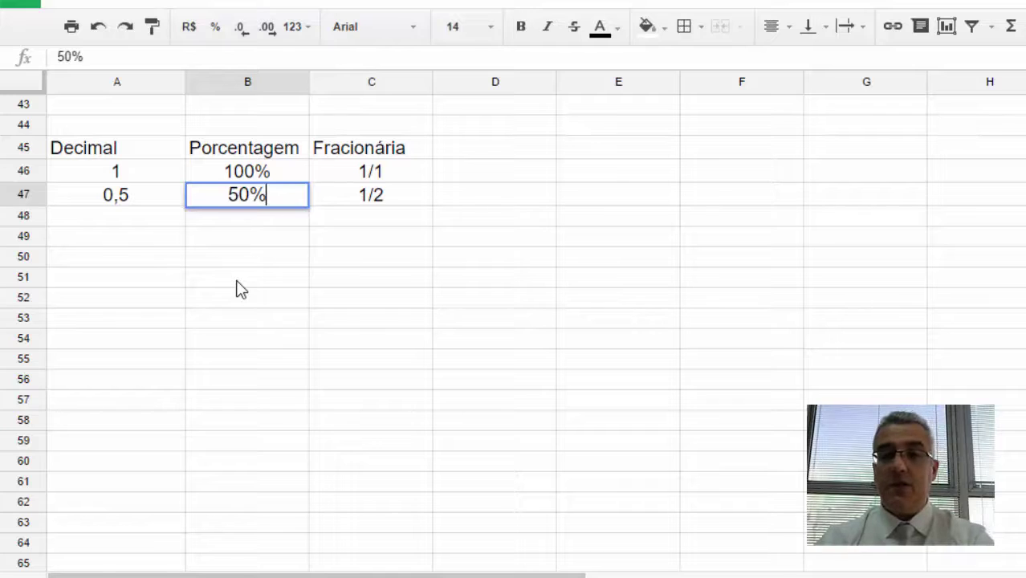
key(Return)
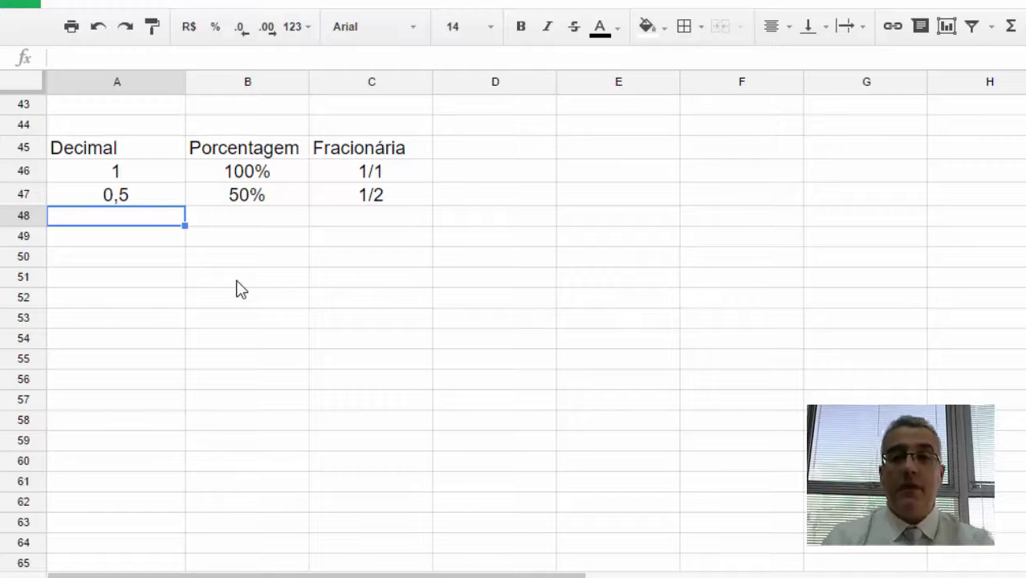
Go over the three forms in row 47, and enter the fraction 1/4 in cell C48.
click(115, 197)
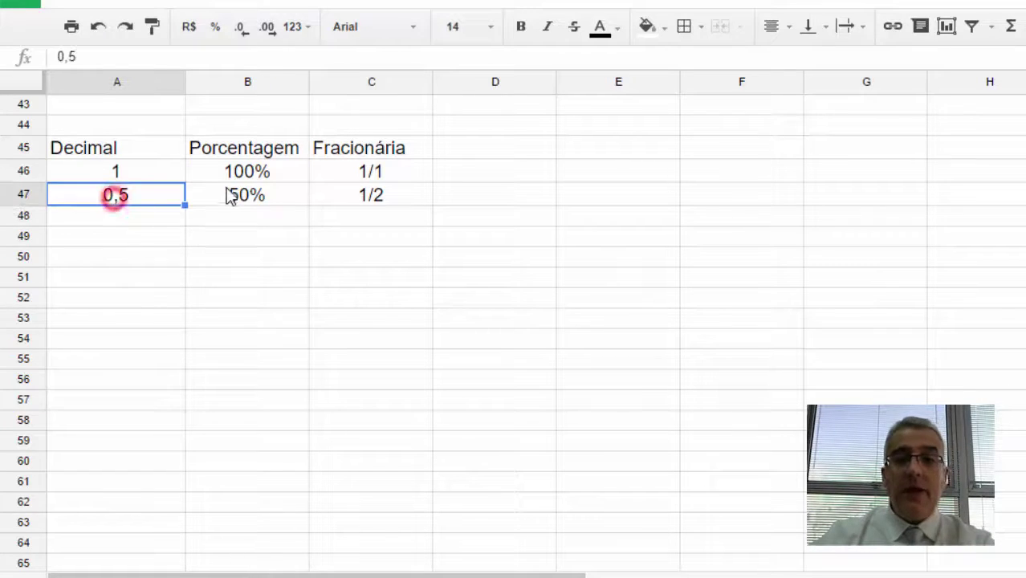
click(229, 196)
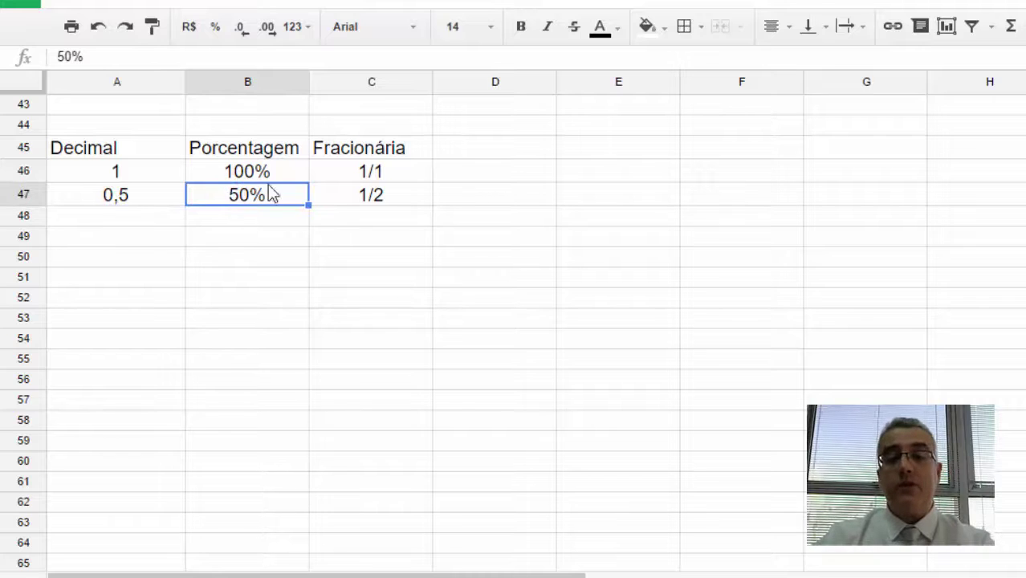
click(342, 200)
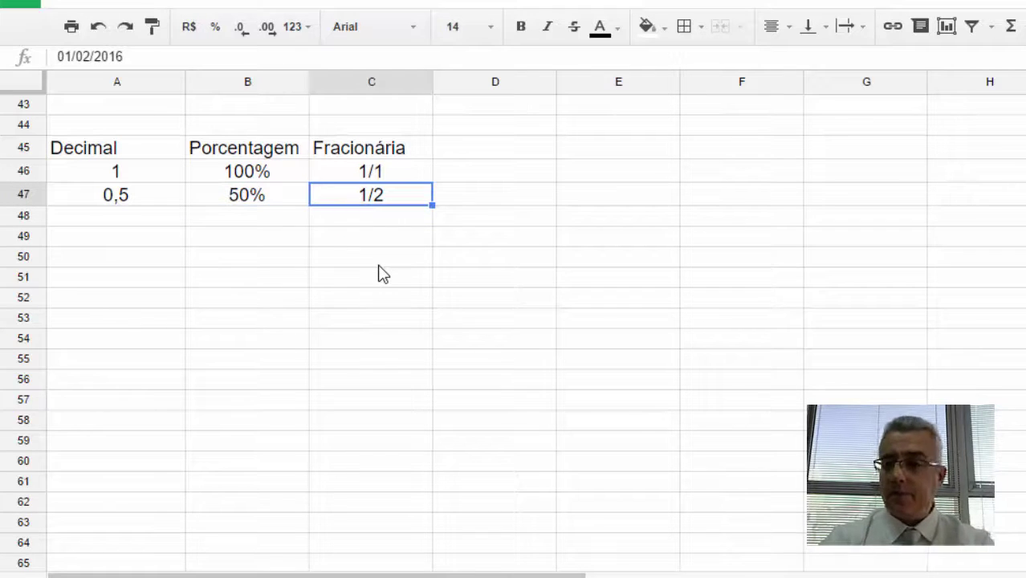
click(91, 220)
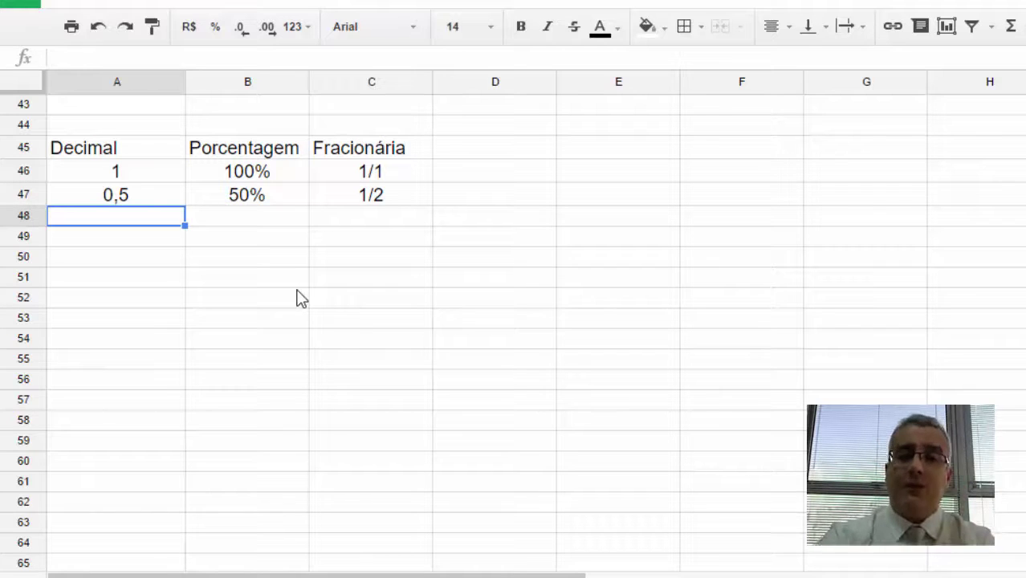
click(368, 215)
text(1/4)
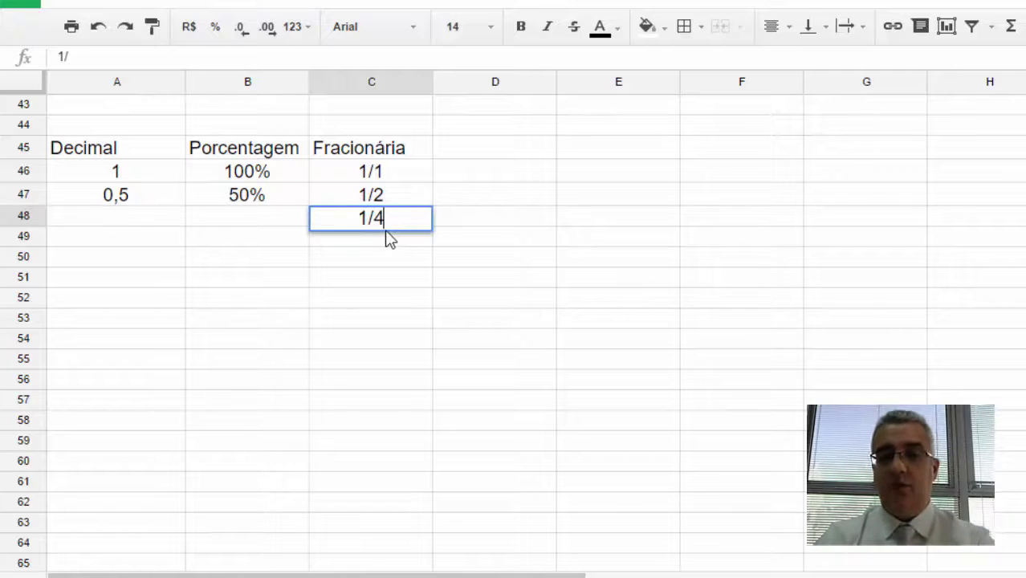
key(Return)
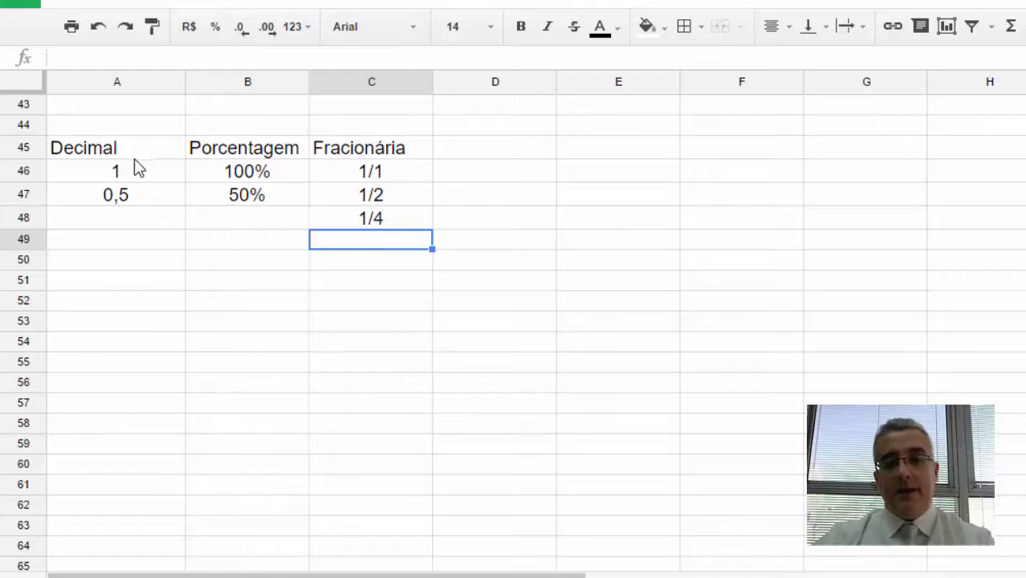
Enter 0,25 in cell A48 under Decimal and 25% in cell B48 under Porcentagem.
click(118, 218)
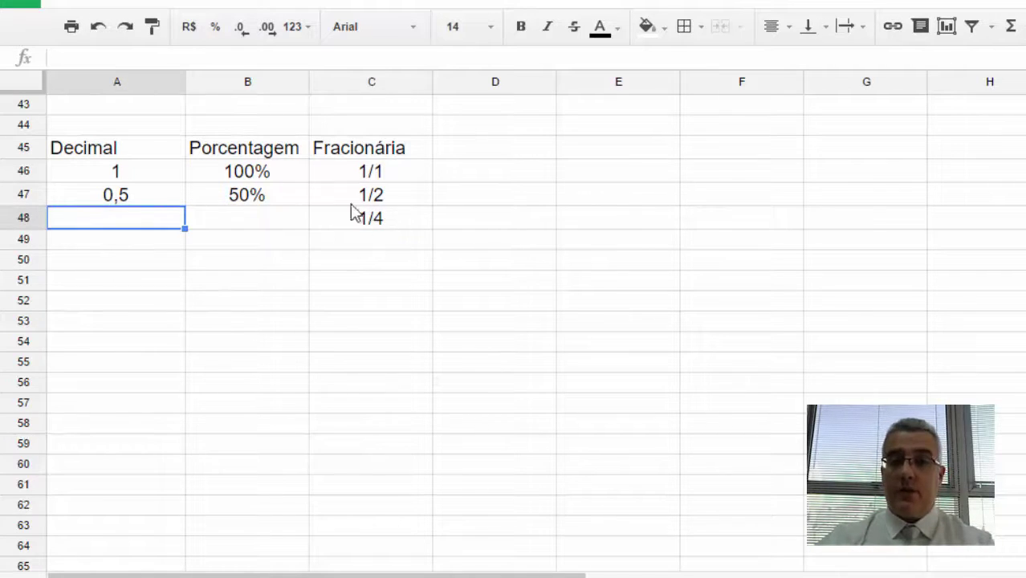
text(0,25)
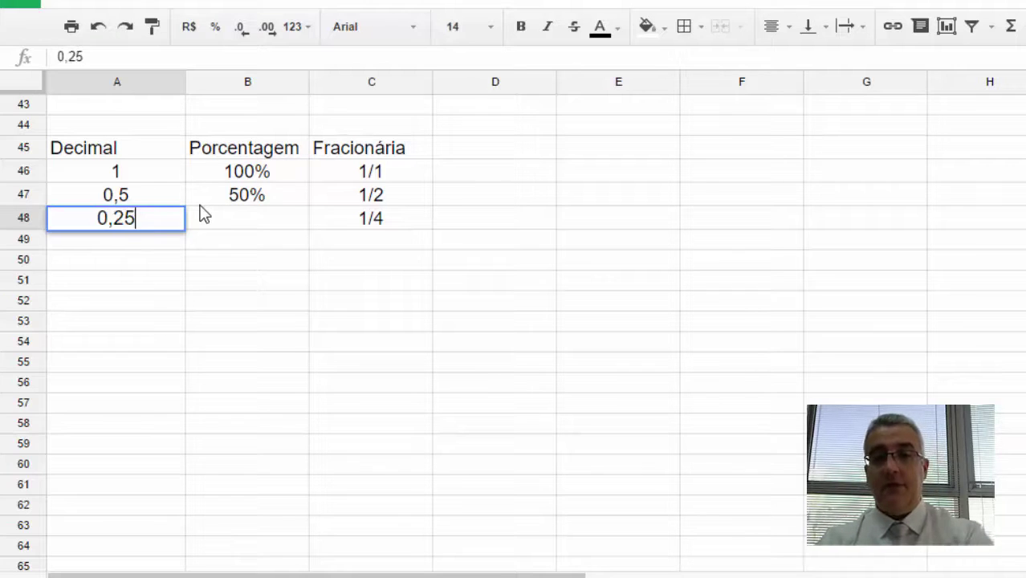
key(Return)
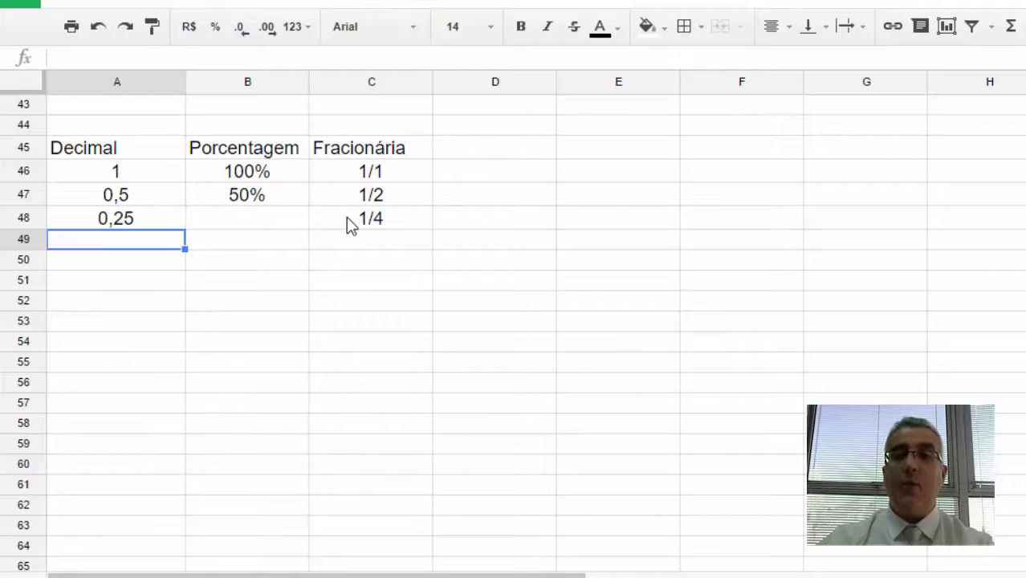
click(254, 214)
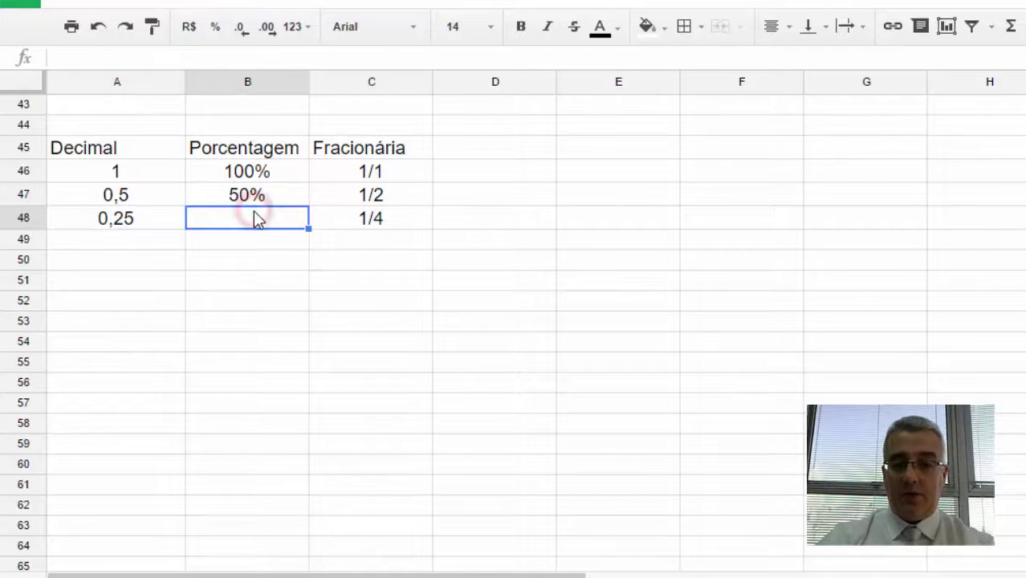
text(25%)
key(Return)
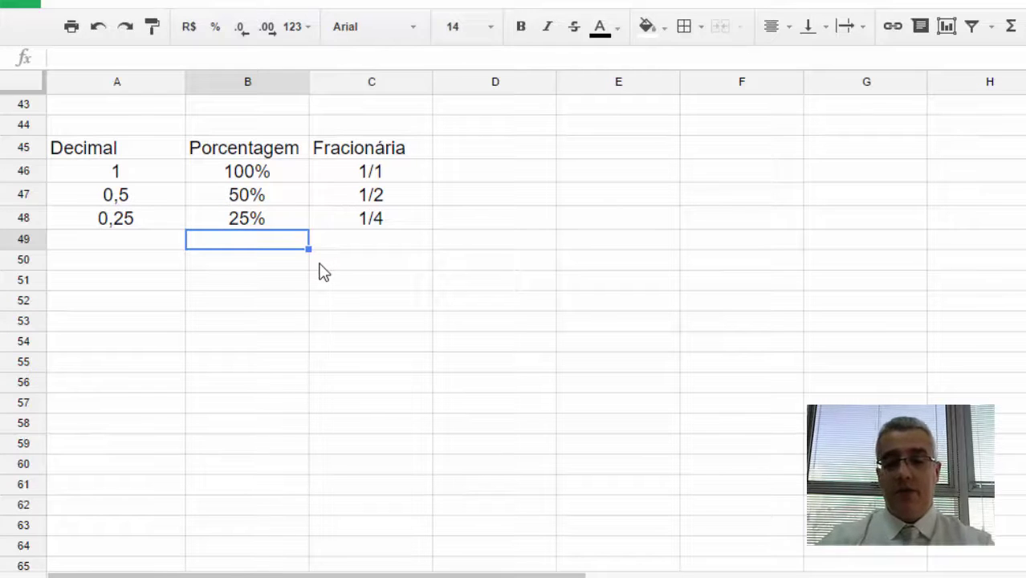
text(10)
key(Up)
key(F2)
key(Home)
key(Delete)
key(Delete)
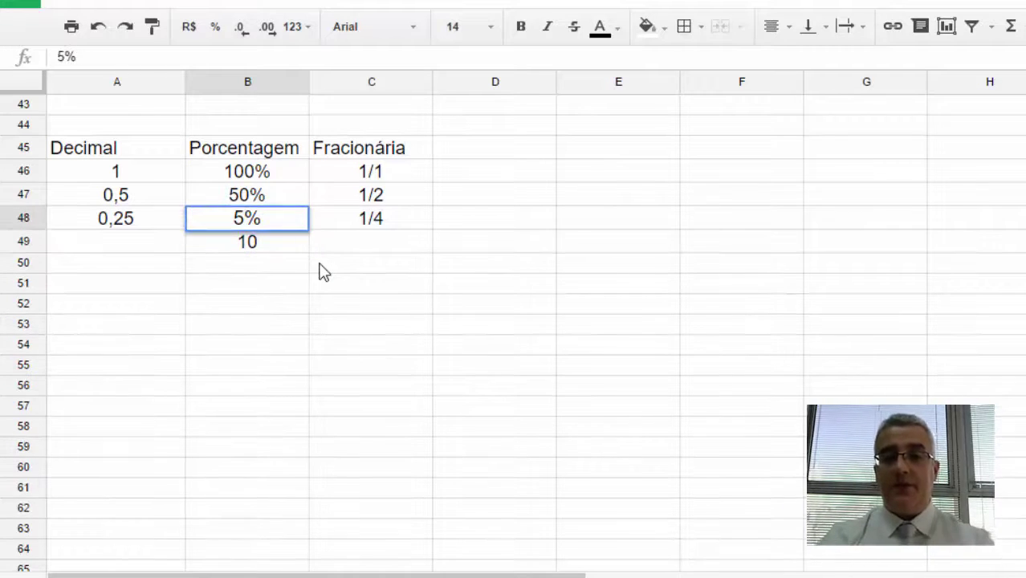
key(Escape)
key(Down)
Enter 10% in cell B49 under the Porcentagem heading.
text(10%)
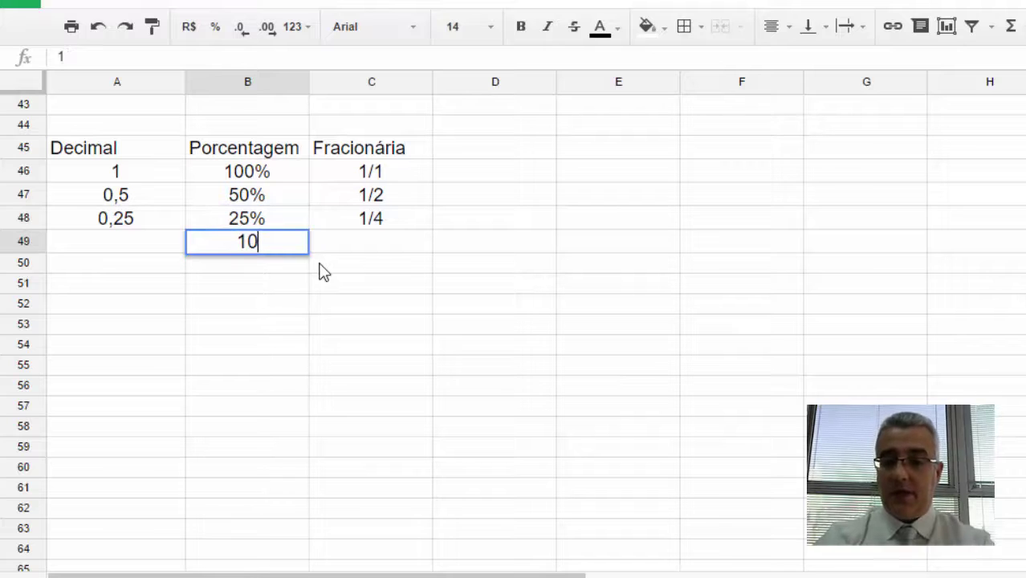
key(Left)
key(Right)
key(Right)
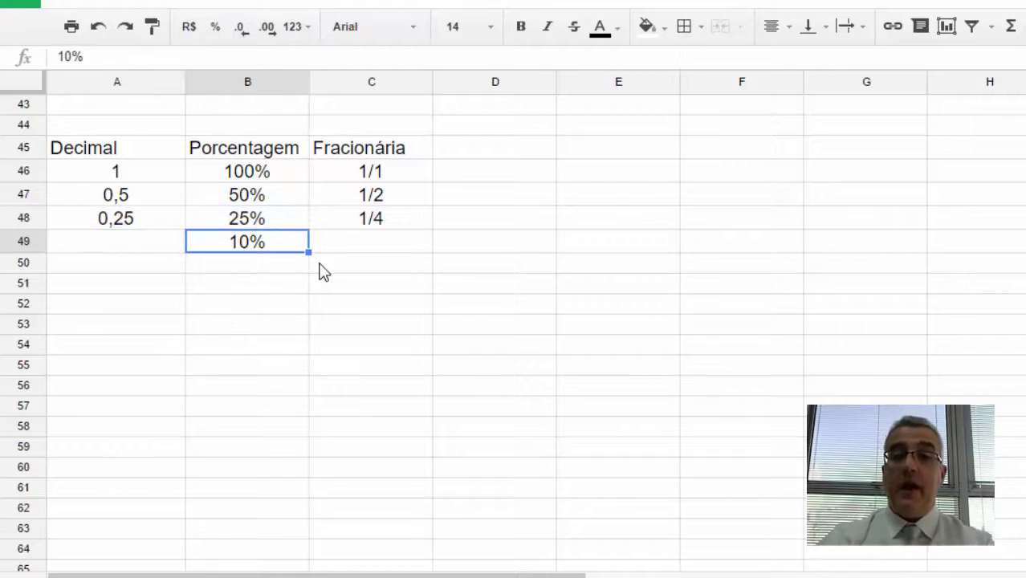
text(110)
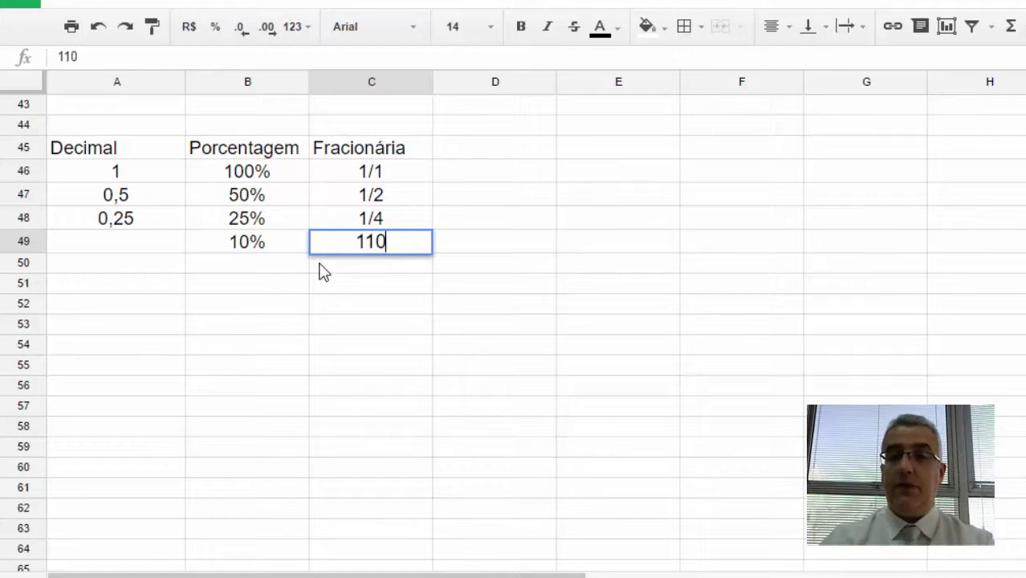
key(Return)
key(Up)
Enter 1/10 in cell C49 under Fracionária and 0,1 in cell A49 under Decimal.
text(1/10)
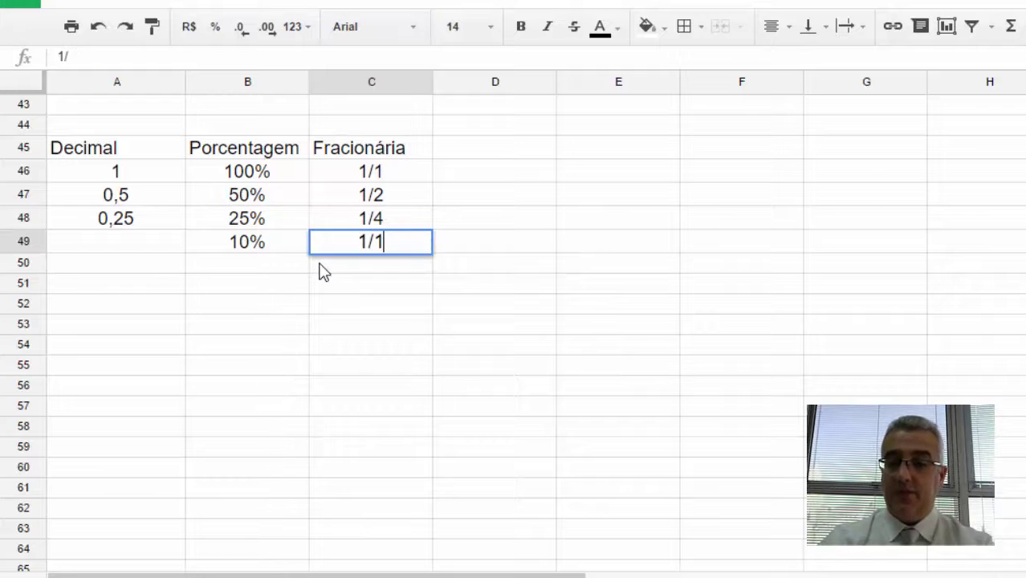
key(Left)
key(Left)
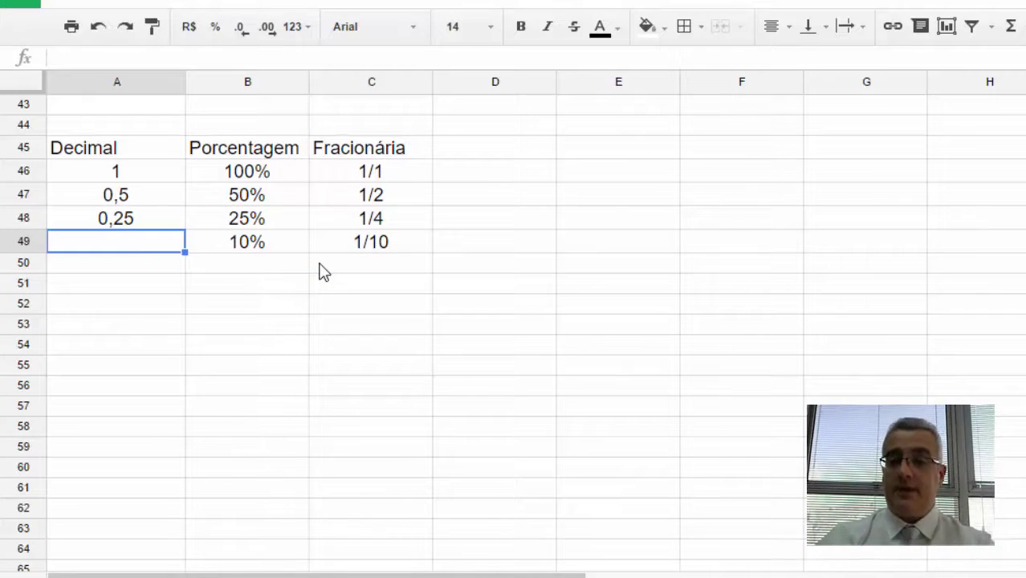
text(0,1)
key(Return)
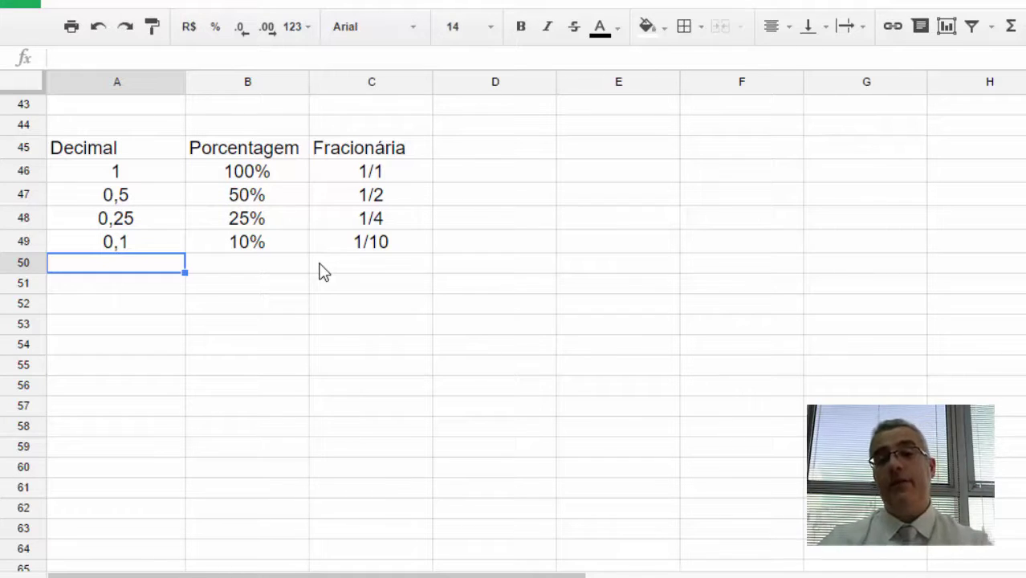
Enter the value 0,01 in cell A50 under the Decimal heading.
key(Down)
key(Up)
text(0)
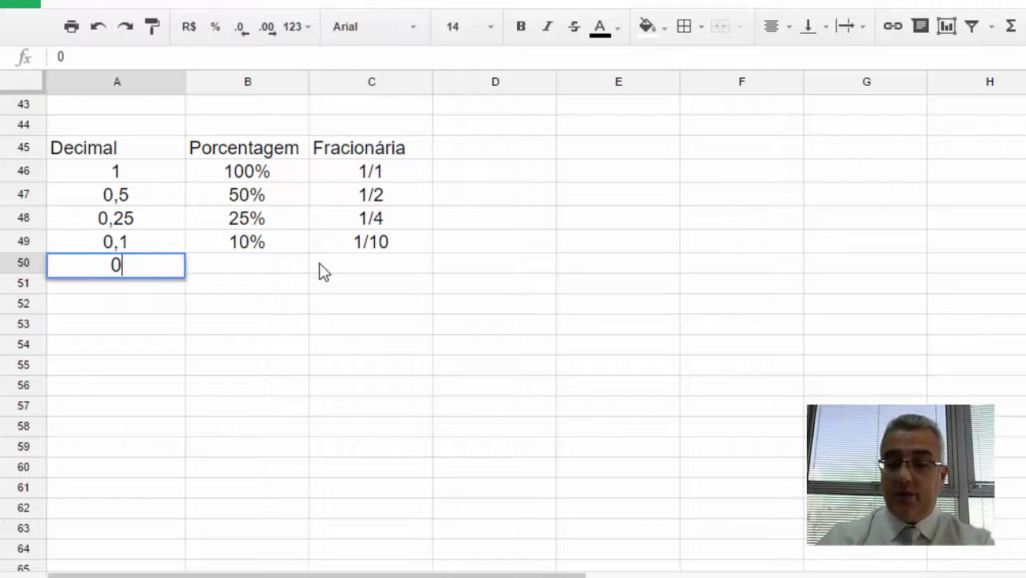
text(00)
key(BackSpace)
key(BackSpace)
text(,0)
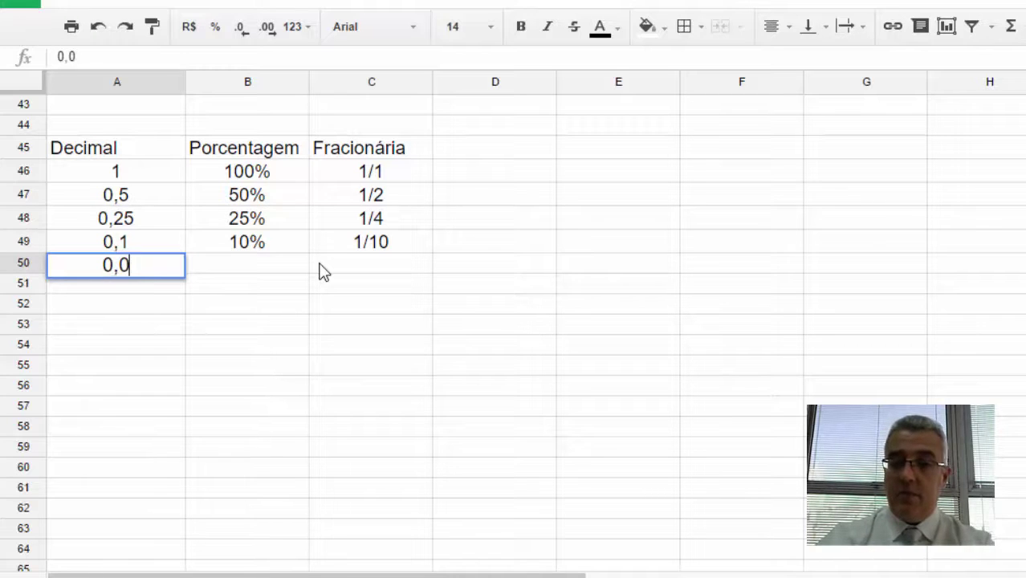
text(1)
key(Tab)
Enter 1% in cell B50 under Porcentagem and 1/100 in cell C50 under Fracionária.
text(1)
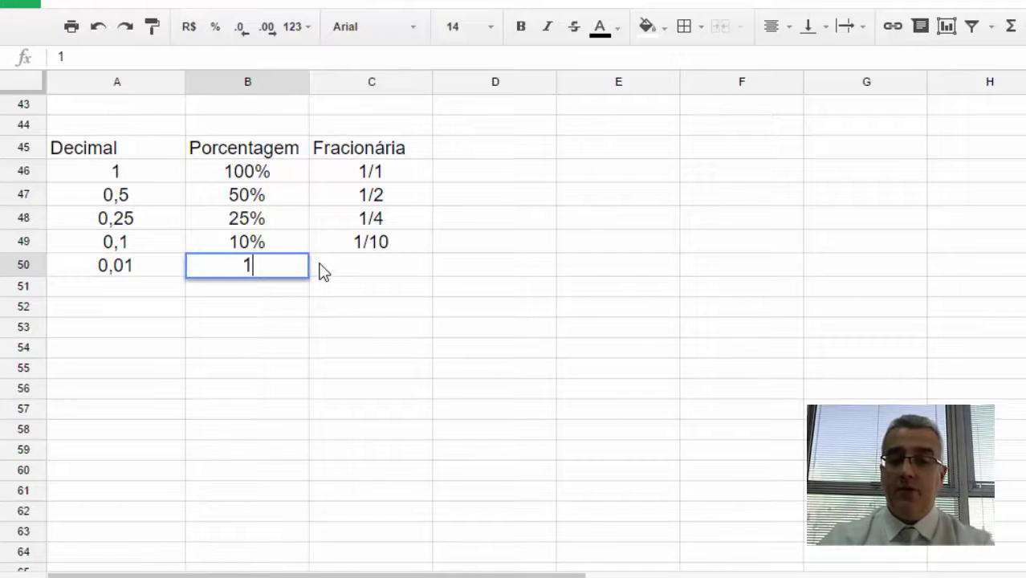
text(%)
key(Tab)
text(1/100)
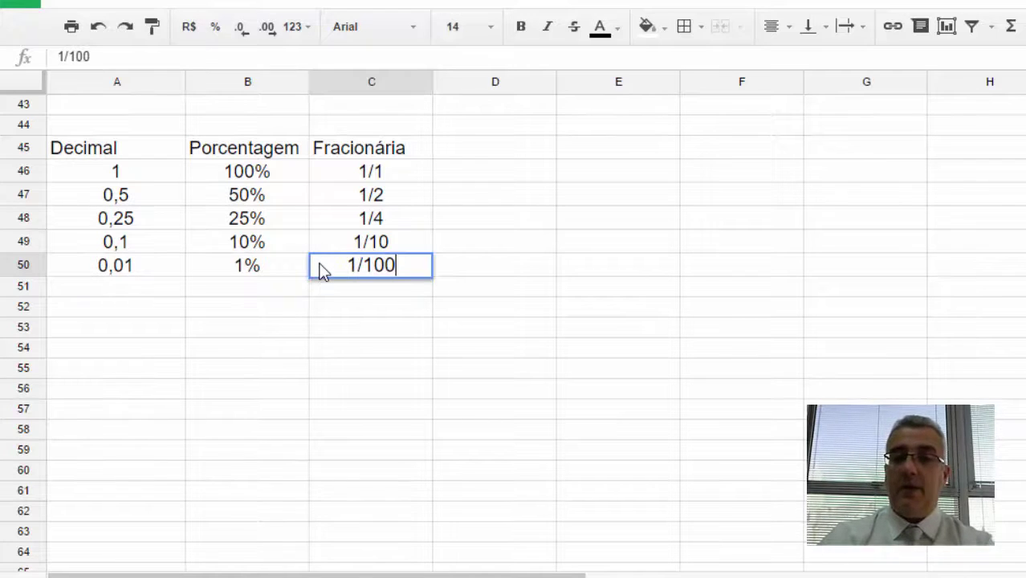
key(Return)
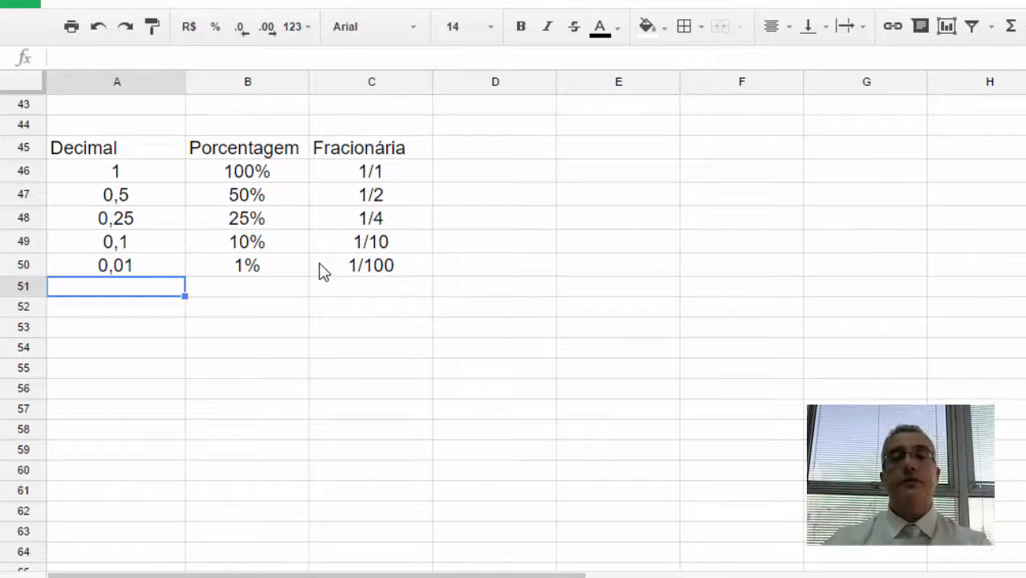
Calculate the decimal form of one hundredth in cell E48 with the formula =1/100.
click(615, 218)
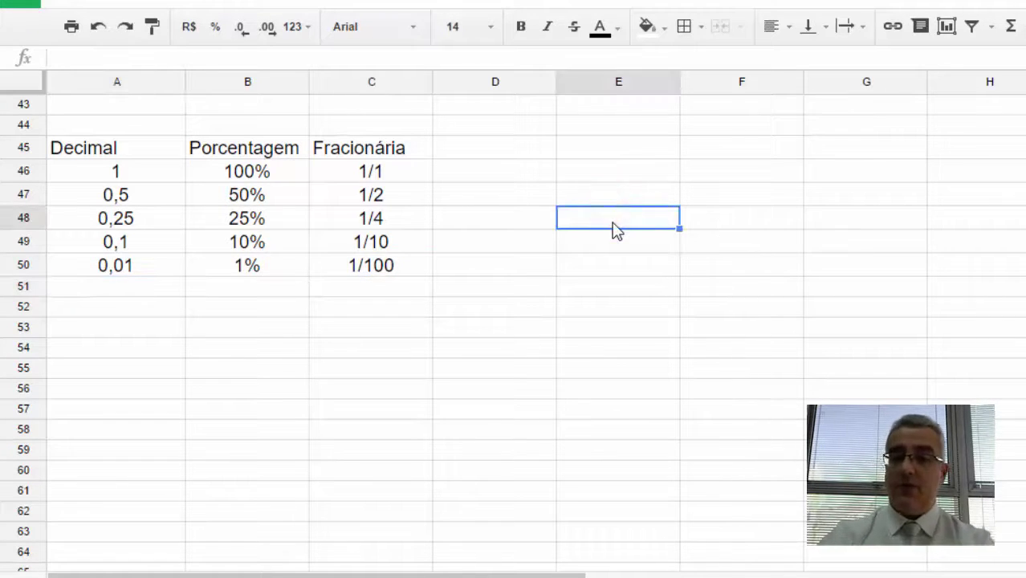
text(=1/)
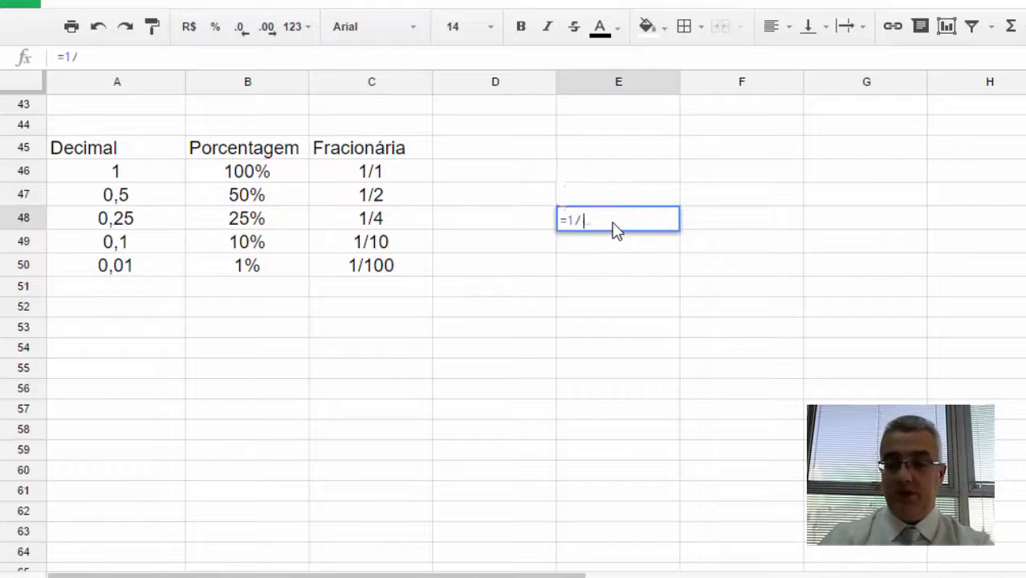
text(100)
key(Return)
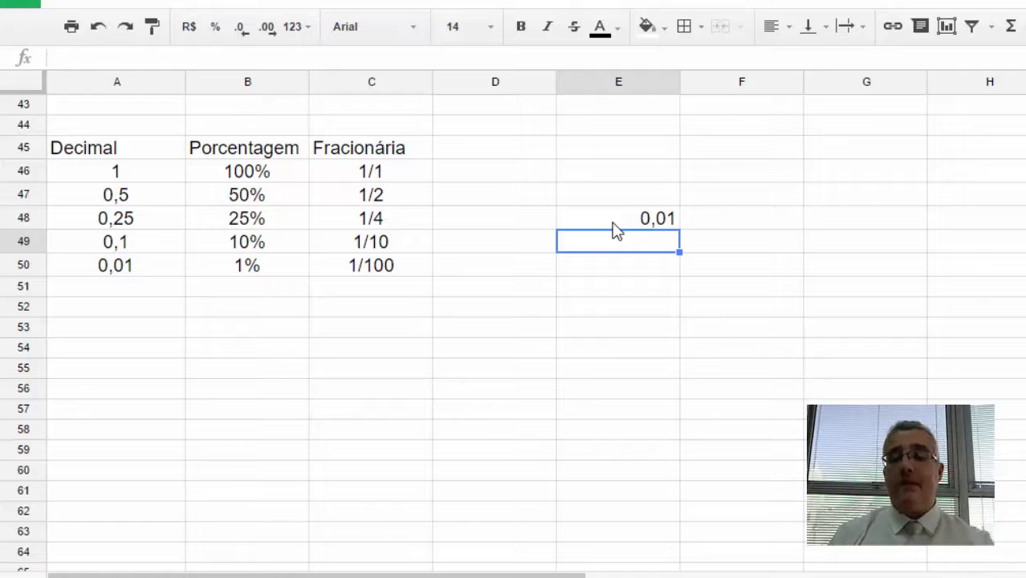
Clear the test formula from cell E48.
click(612, 225)
key(Delete)
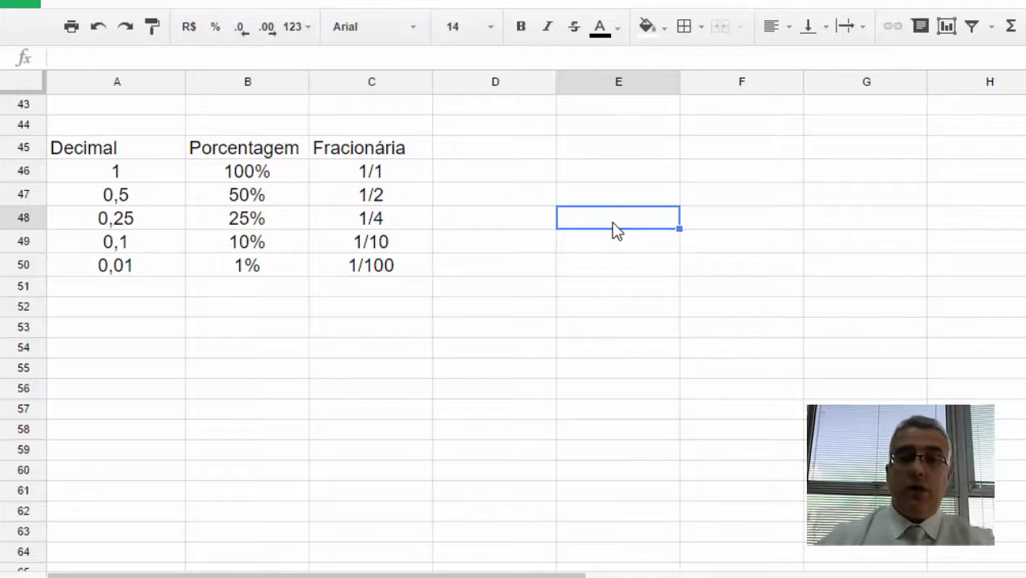
Review the equivalent decimal, percentage and fractional values in the table at A45:C50.
mouse_move(96, 146)
mouse_down()
mouse_move(280, 131)
mouse_move(338, 138)
mouse_move(382, 266)
mouse_up()
click(285, 162)
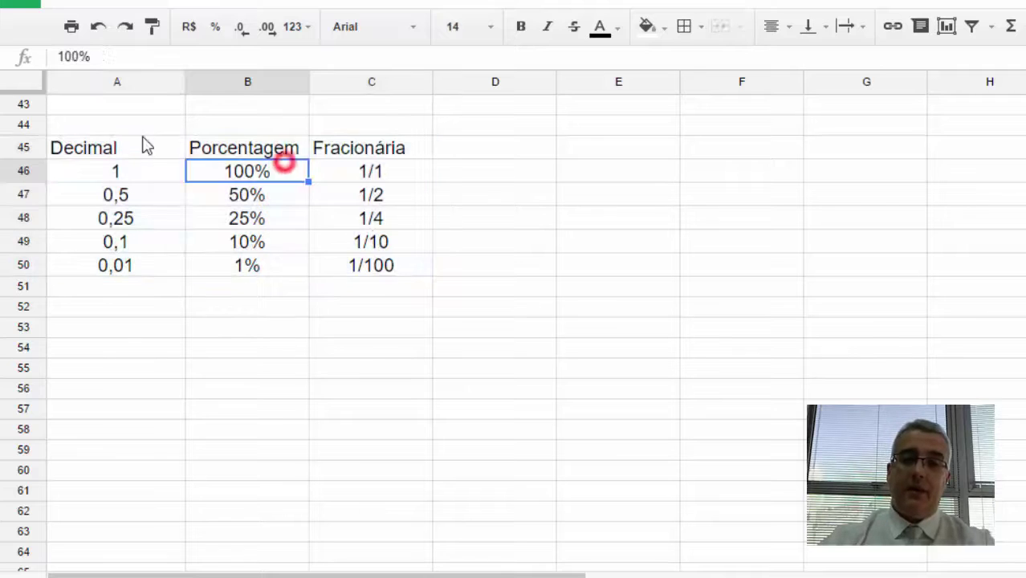
click(382, 263)
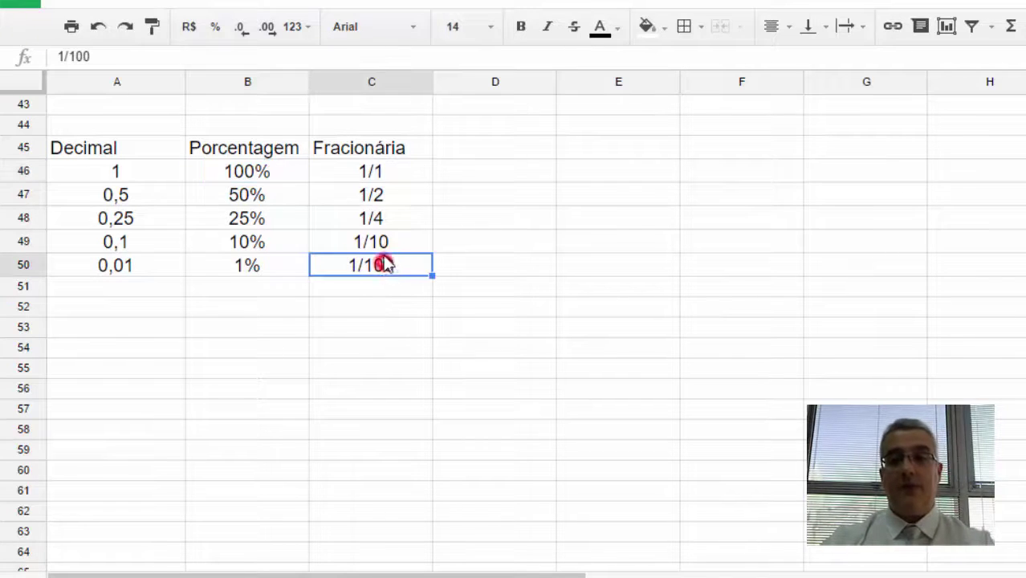
click(373, 202)
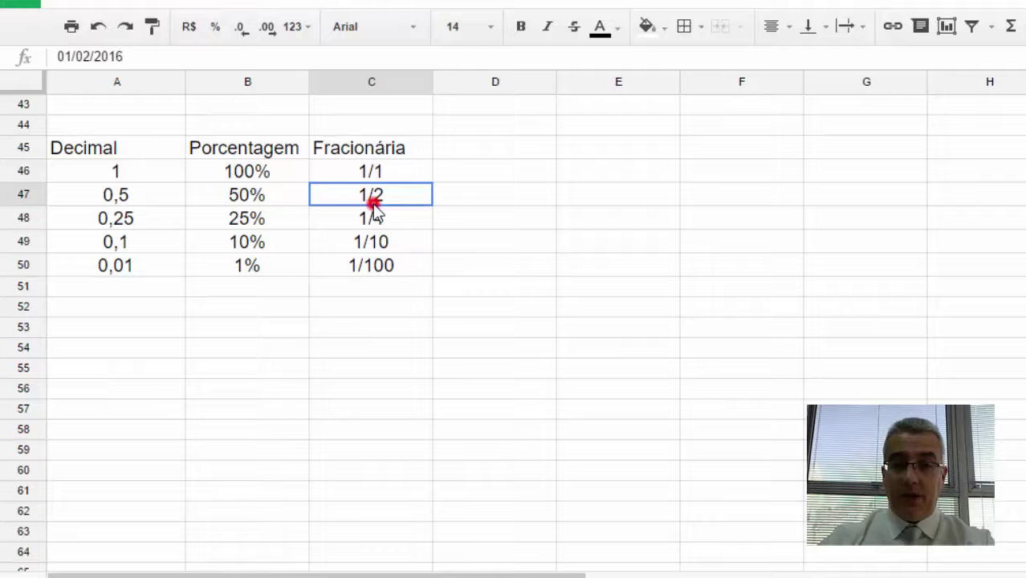
click(130, 209)
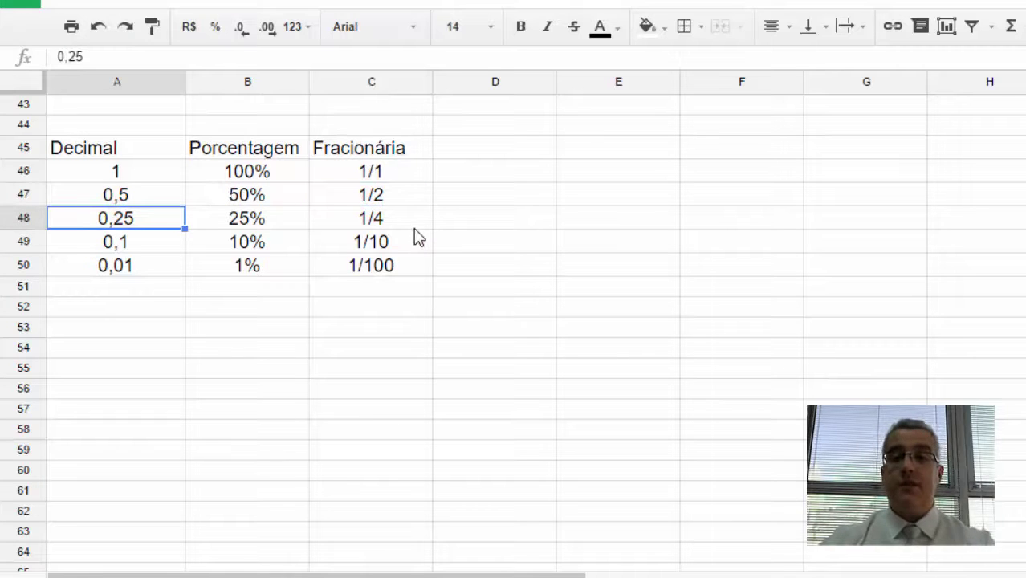
scroll(417, 229, down, 1)
scroll(422, 230, up, 1)
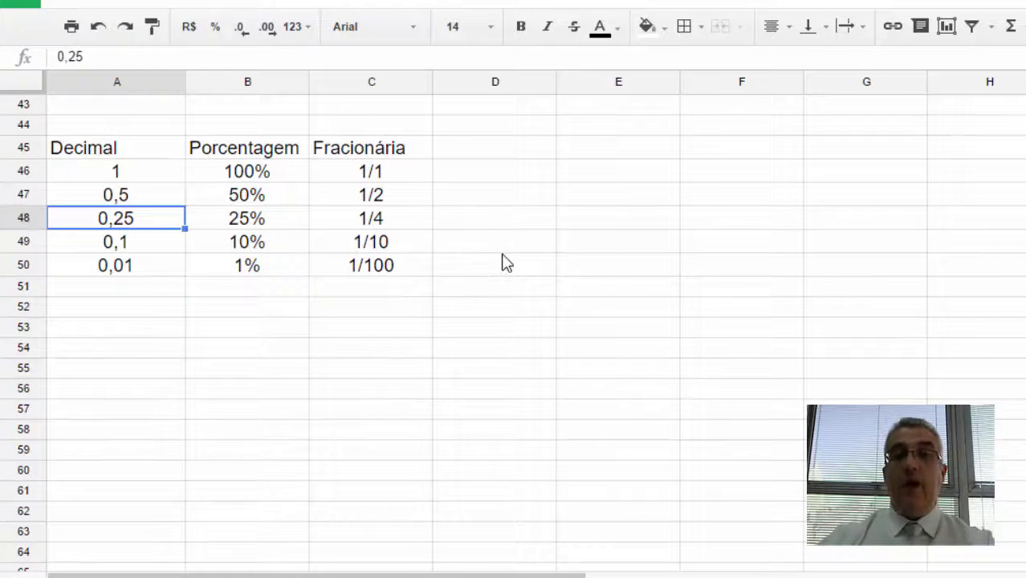
Enter the value 1000 in cell A53 and the percentage 10% in cell B53.
click(128, 327)
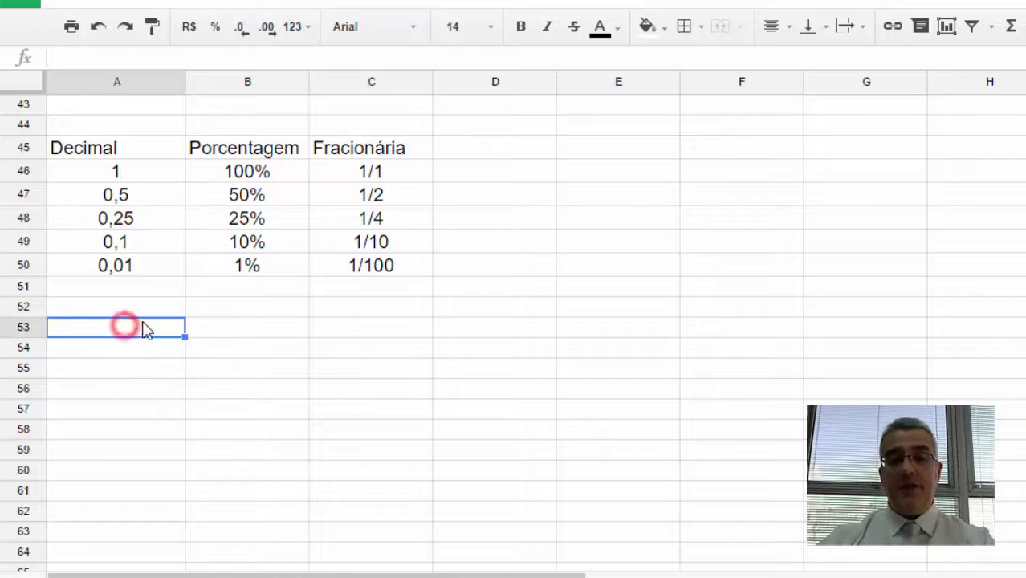
text(1000)
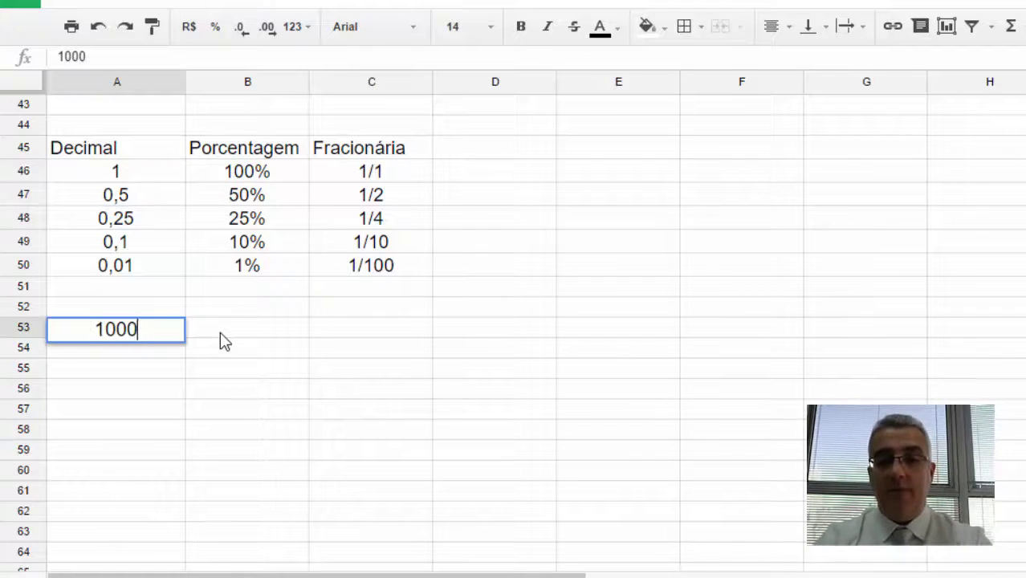
key(Tab)
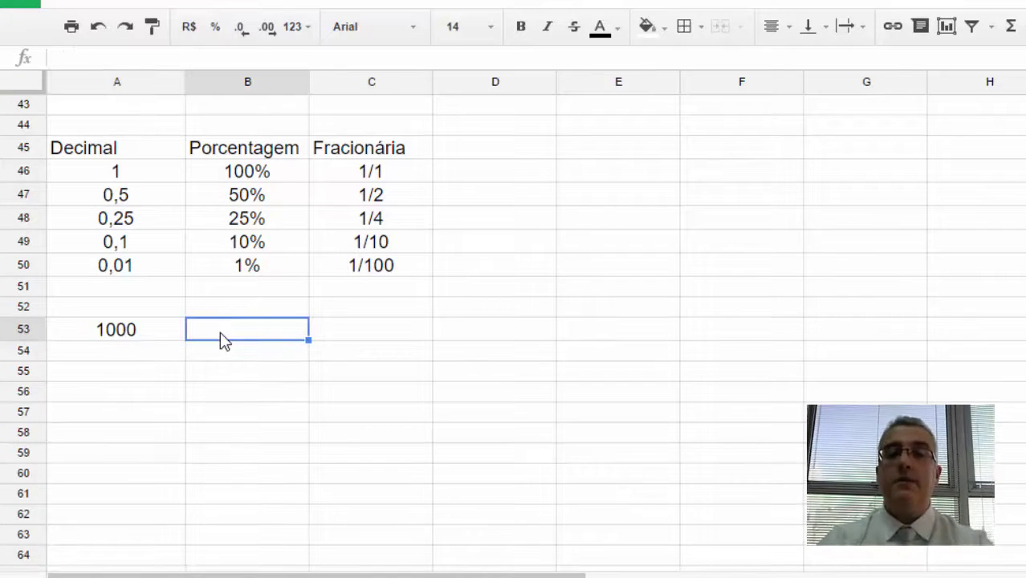
text(10%)
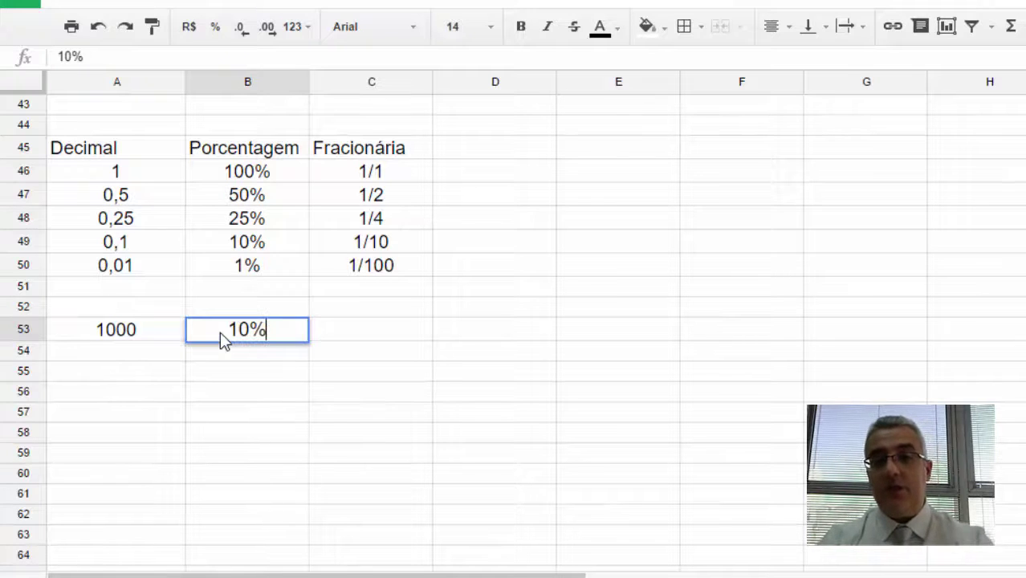
key(Tab)
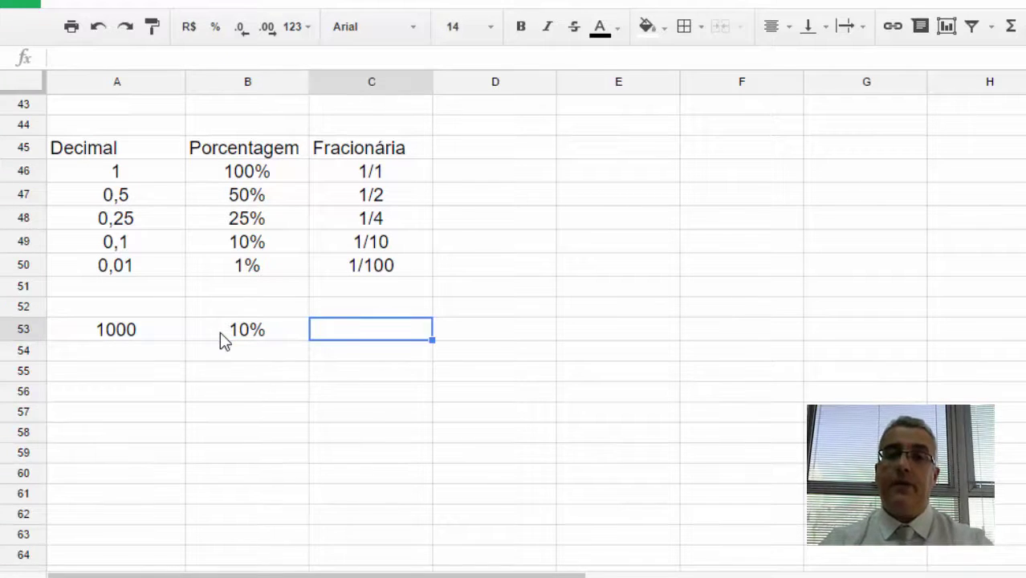
Try to increase 1000 by 10% in cell C53 with the direct sum =A53+B53.
text(=)
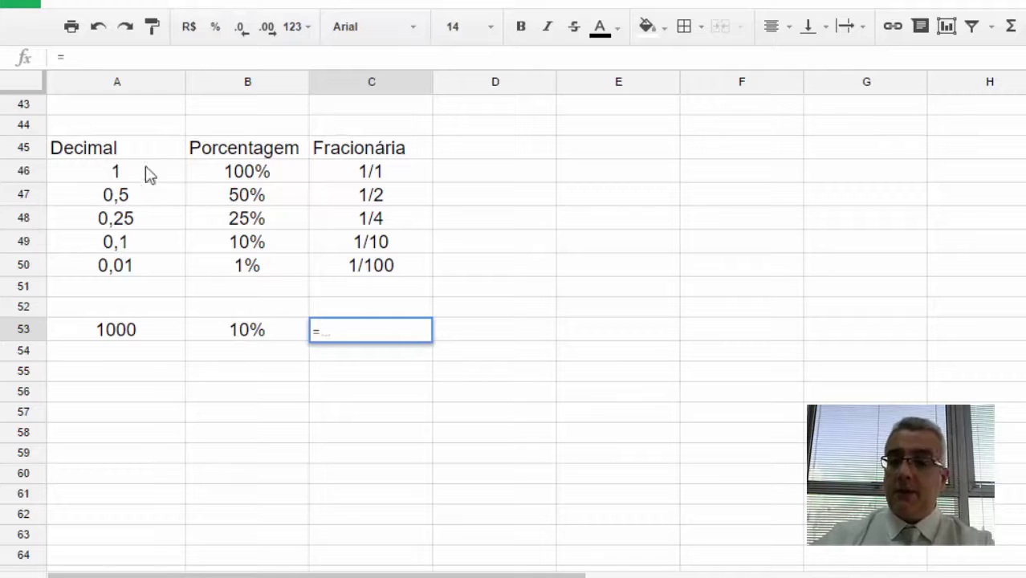
click(146, 331)
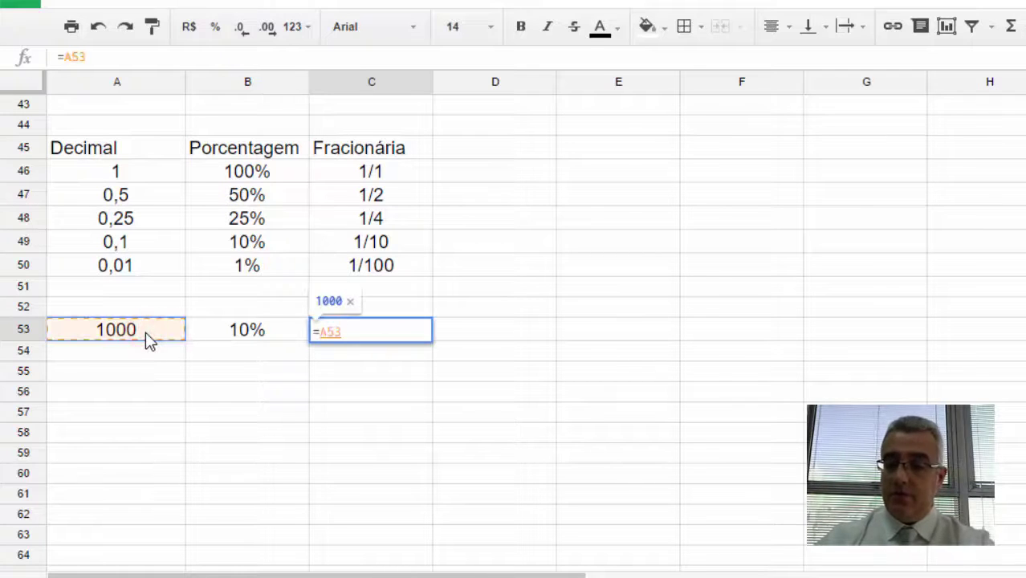
text(+)
click(224, 342)
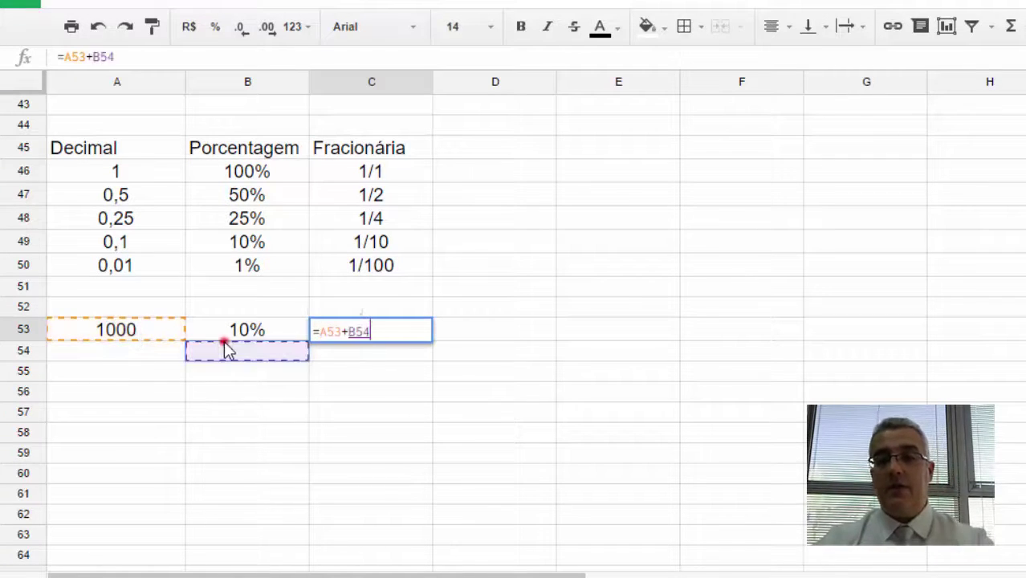
click(237, 329)
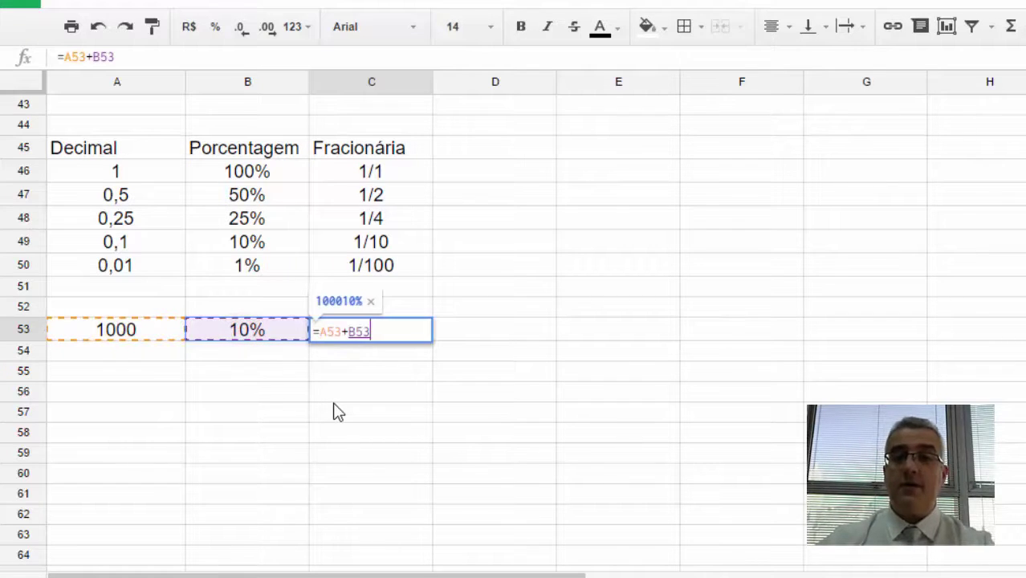
key(Return)
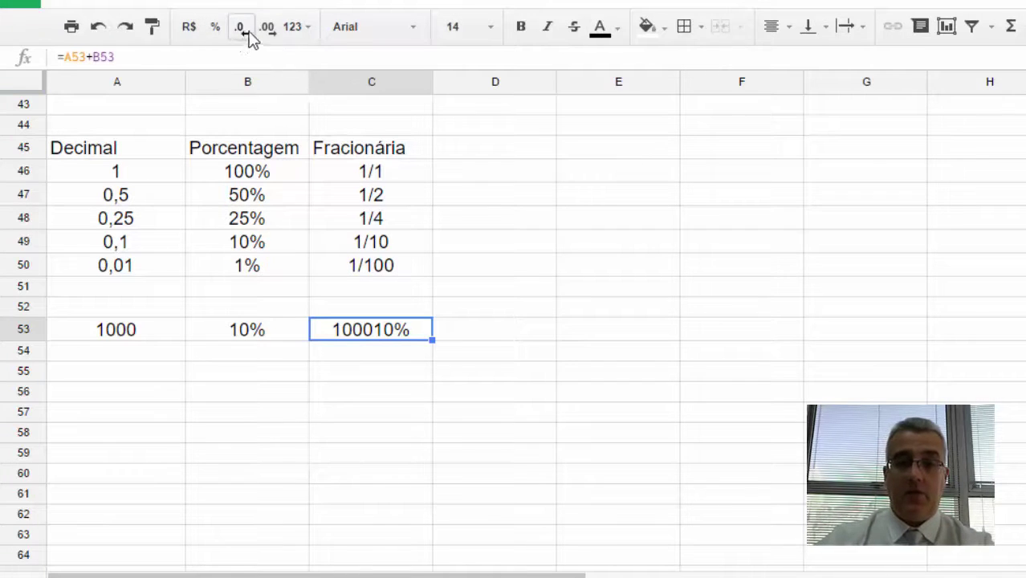
Clear the sum formula from cell C53 and set the cell's number format to Número.
click(296, 27)
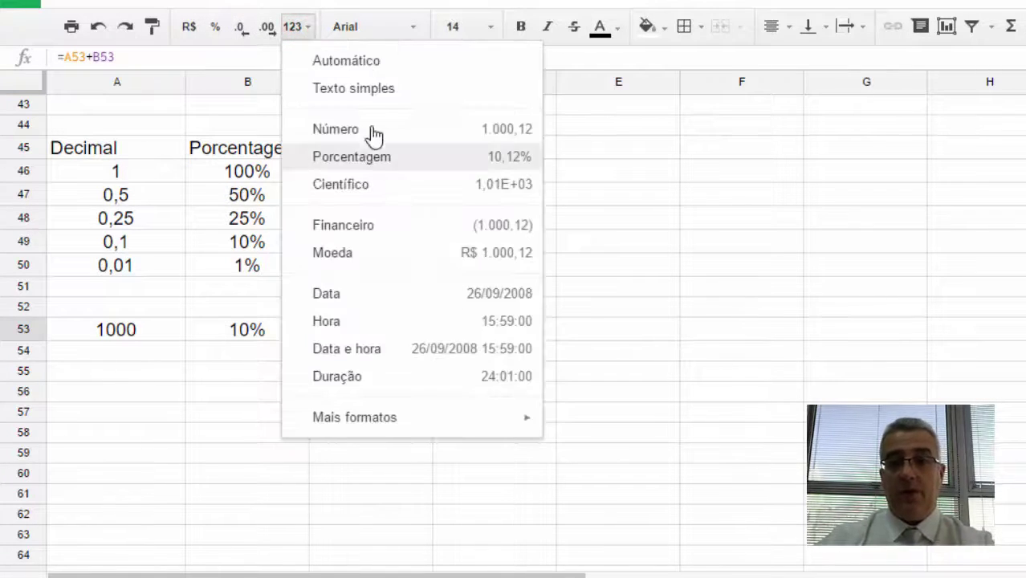
click(367, 63)
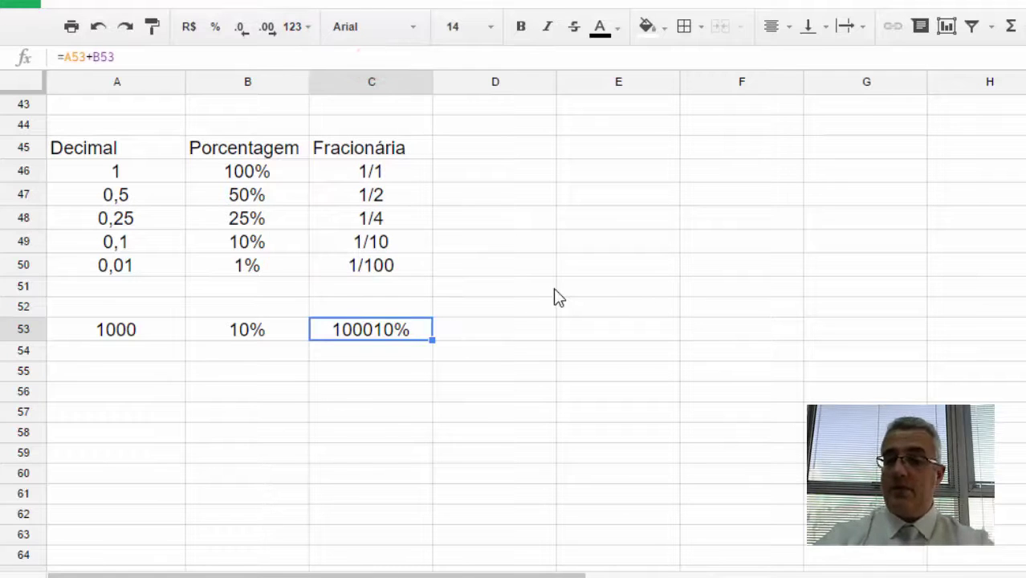
key(Delete)
click(294, 27)
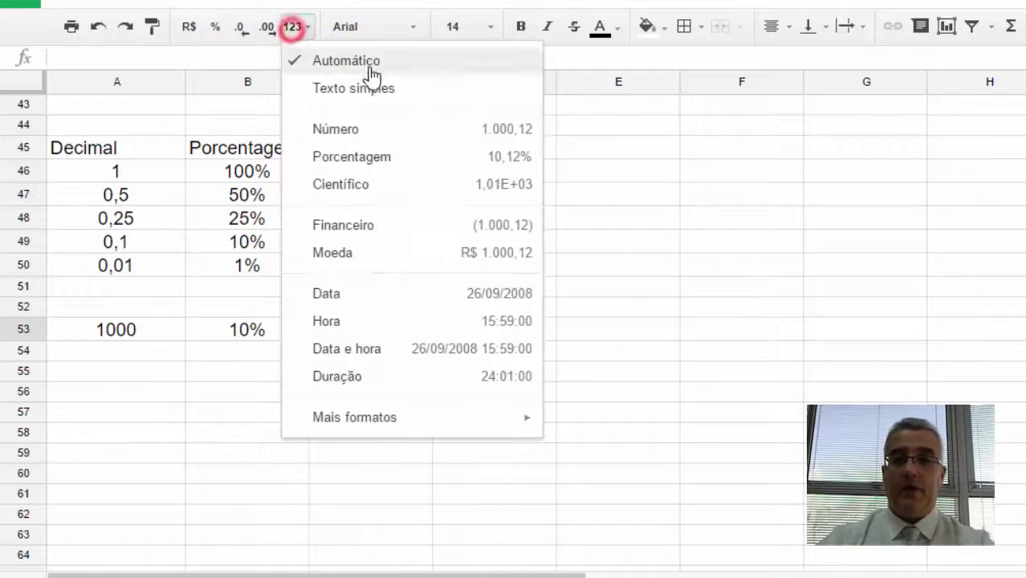
click(374, 131)
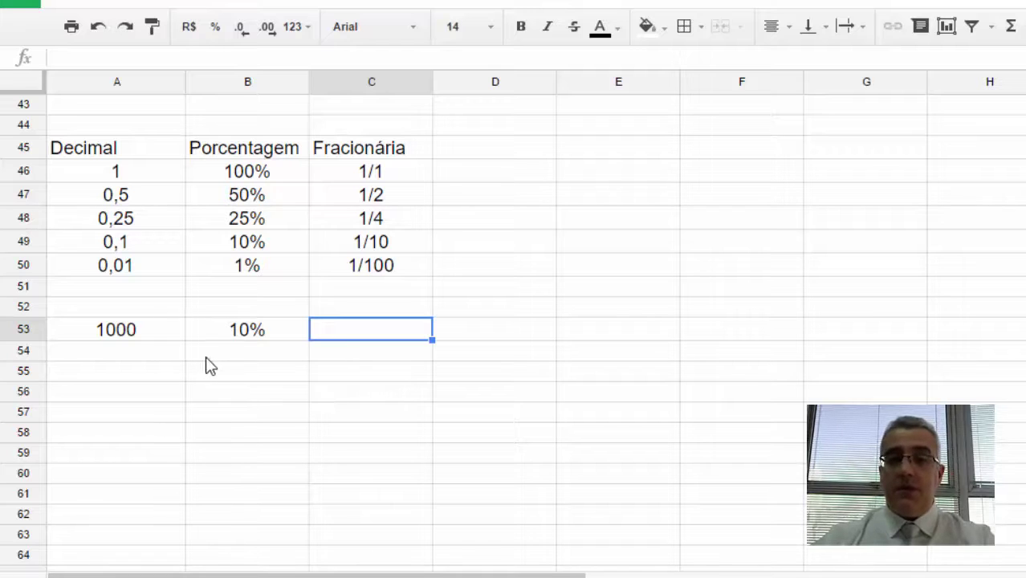
Switch cell B53 to the Número format to compare it with row 49, and restore its percentage format.
click(249, 330)
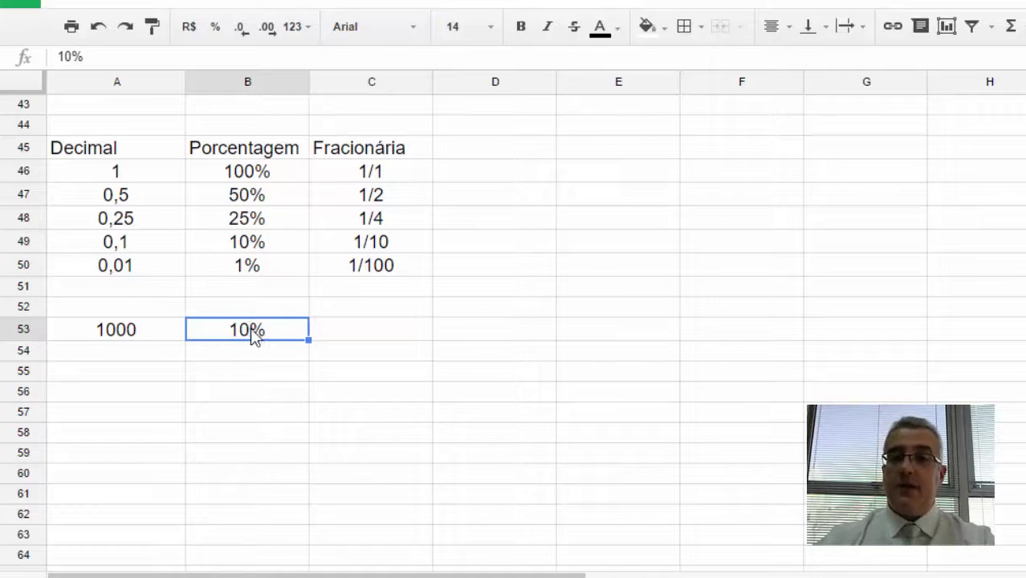
click(294, 27)
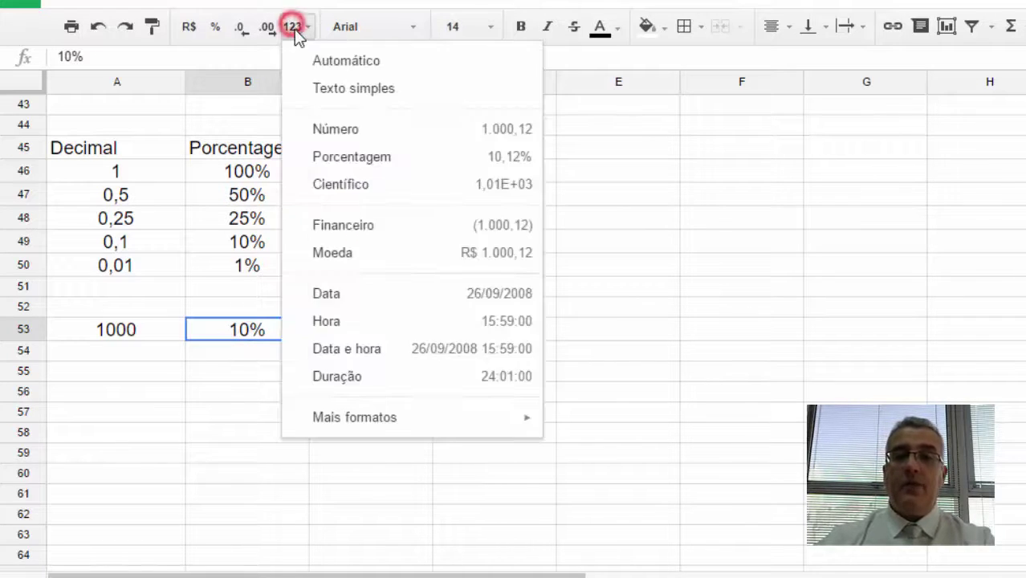
click(372, 130)
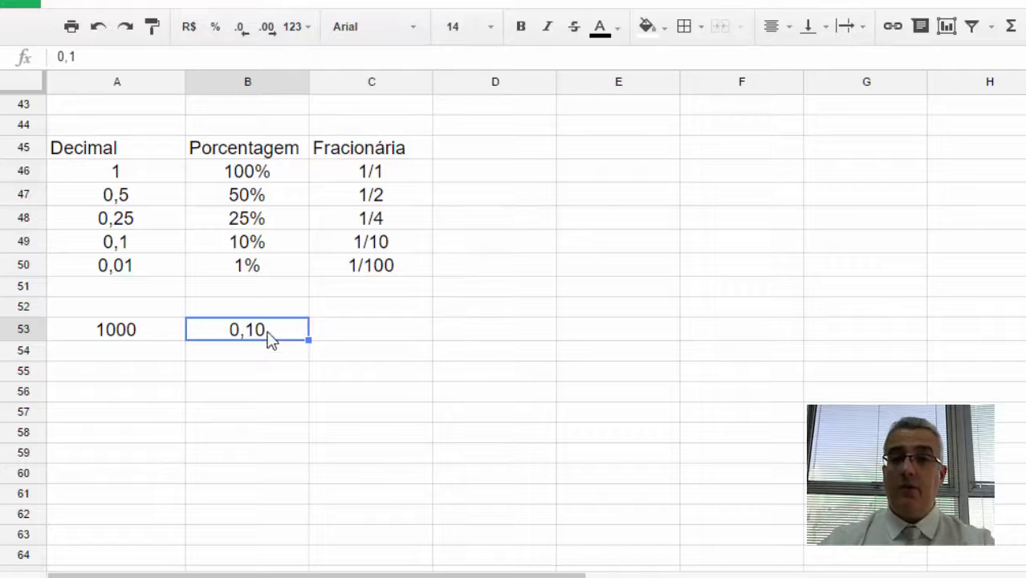
click(119, 243)
click(229, 243)
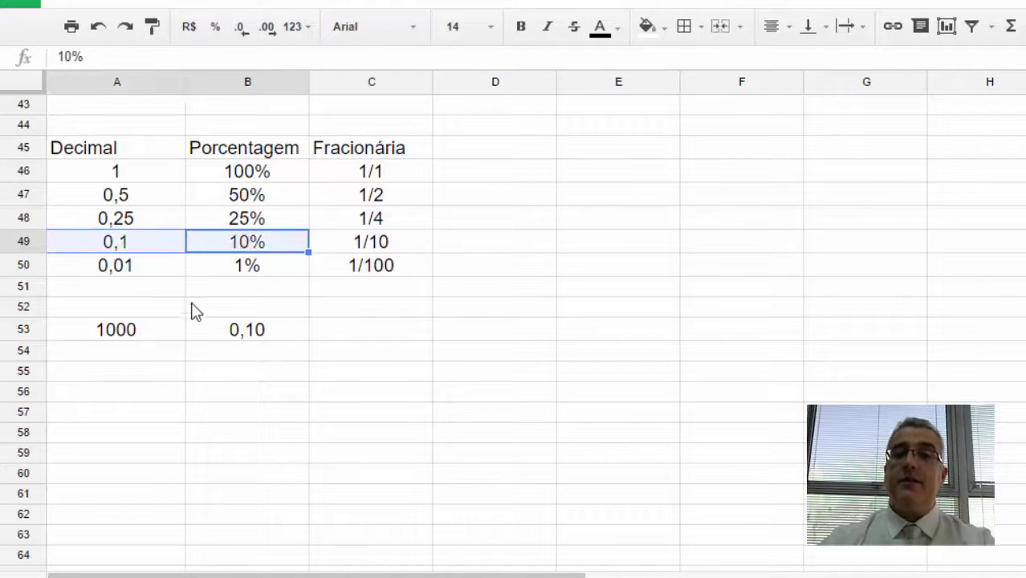
click(252, 334)
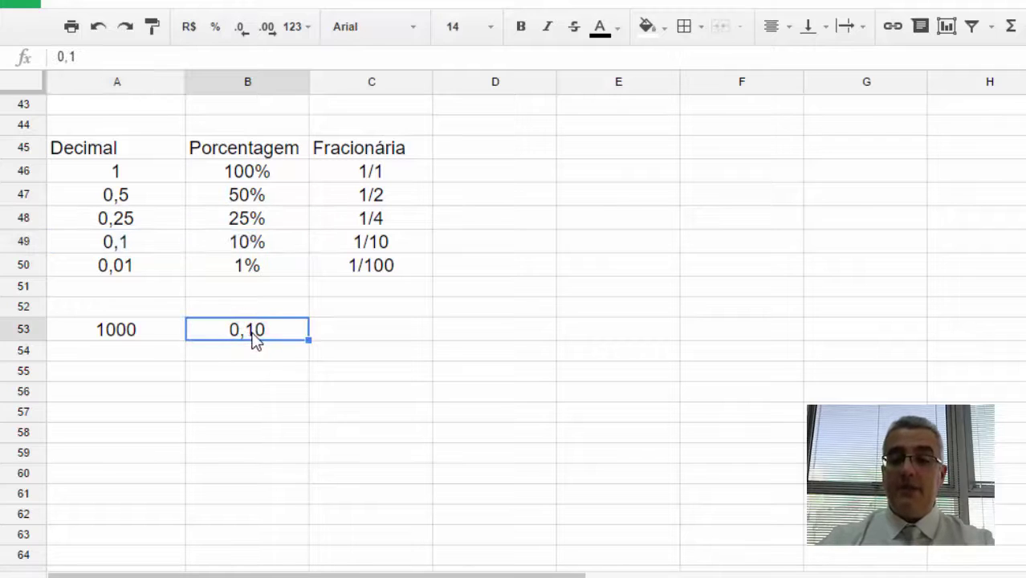
key(ctrl+shift+5)
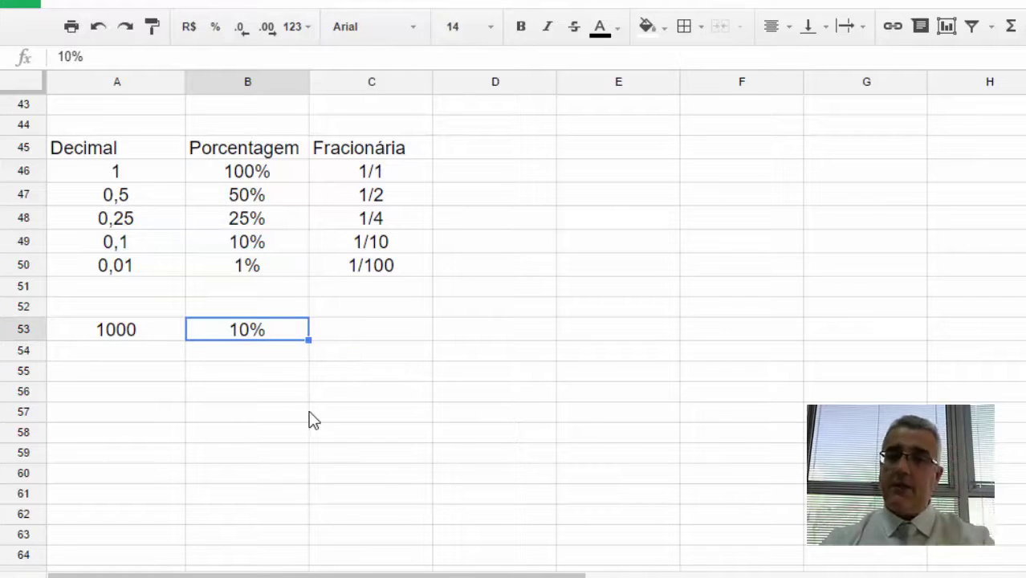
Calculate the value of A53 increased by the percentage in B53 with the formula =A53+(A53*B53) in cell C53.
click(356, 333)
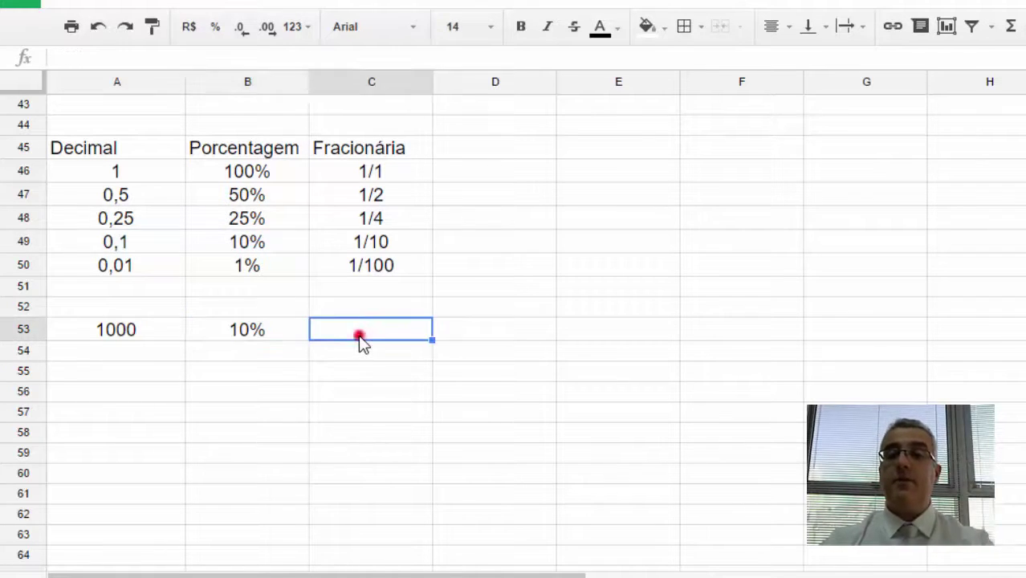
text(=)
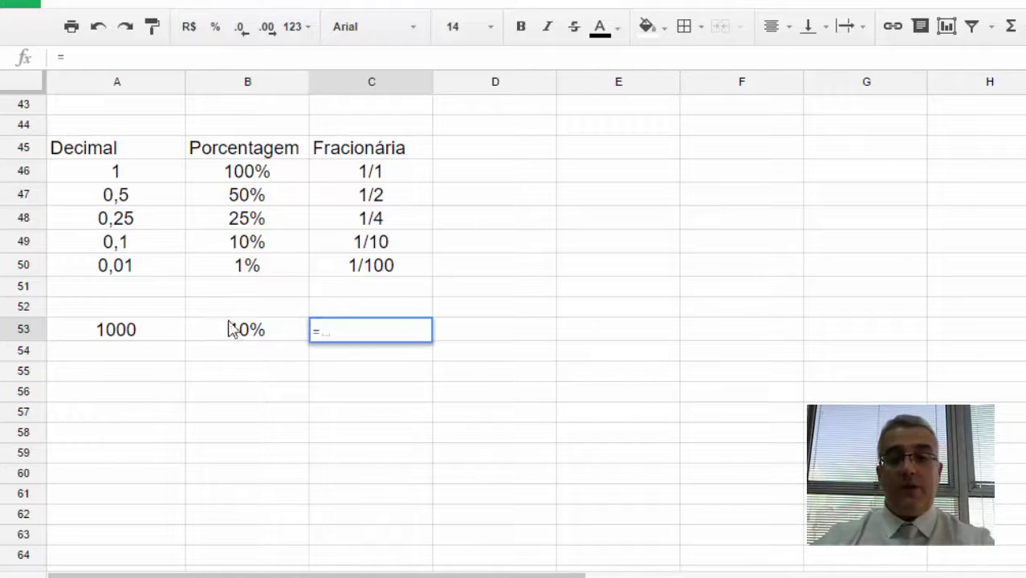
click(108, 331)
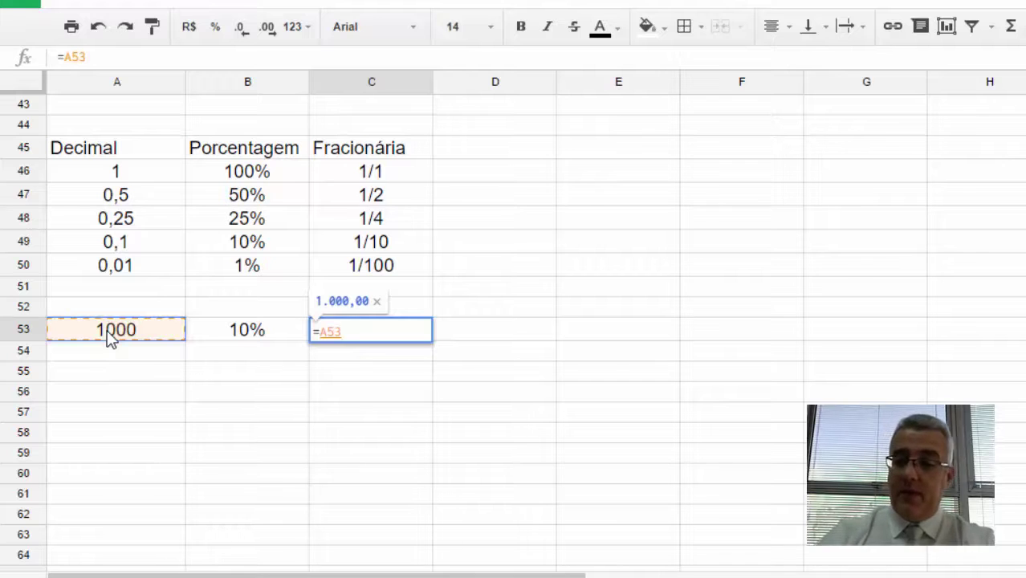
text(+)
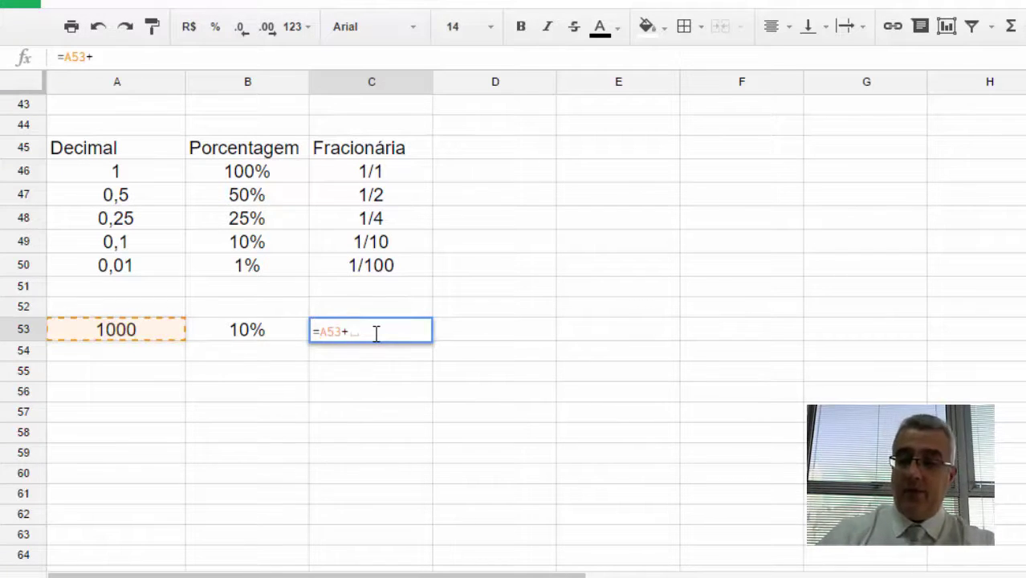
text(()
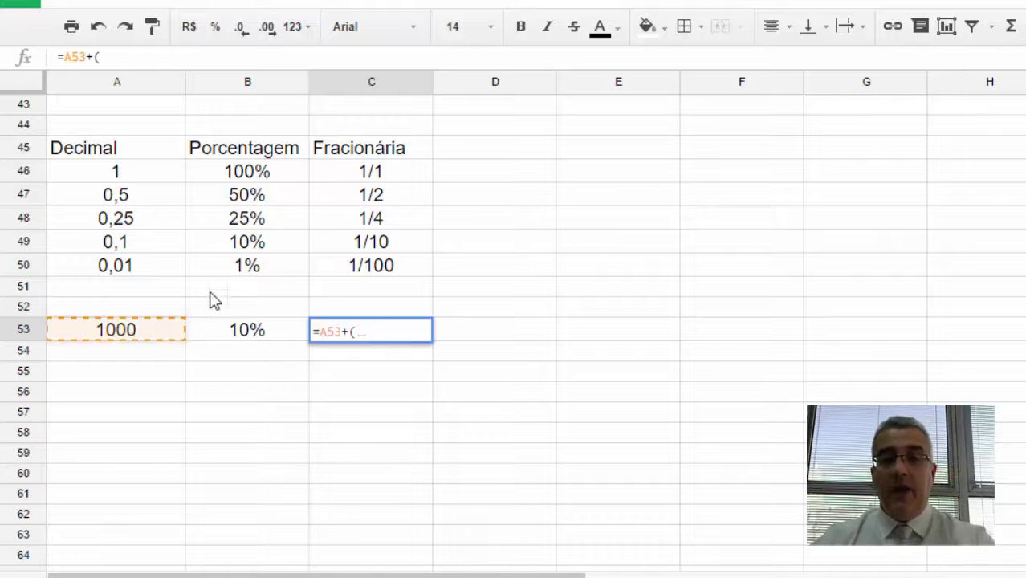
click(122, 332)
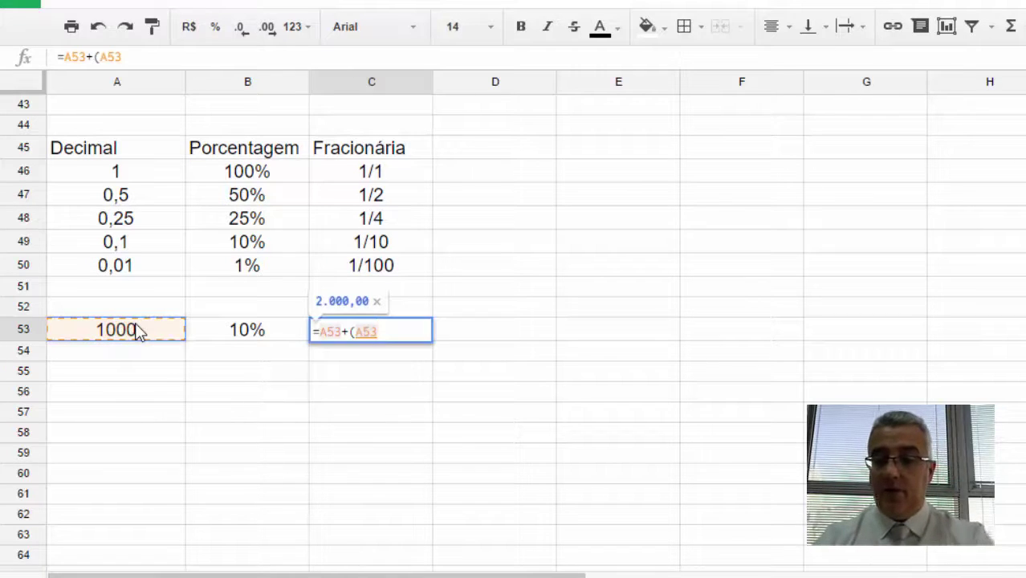
text(*)
click(273, 331)
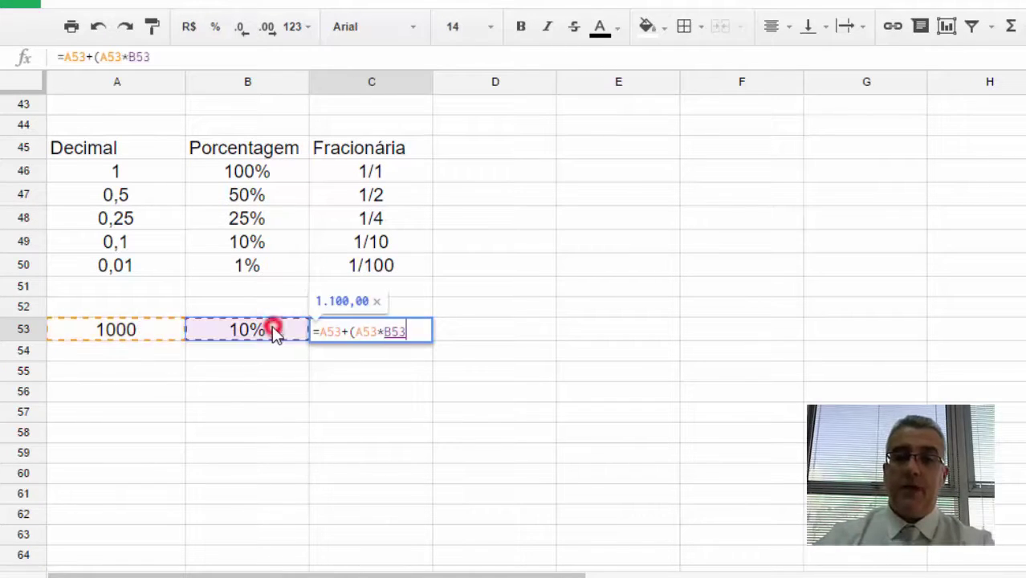
text())
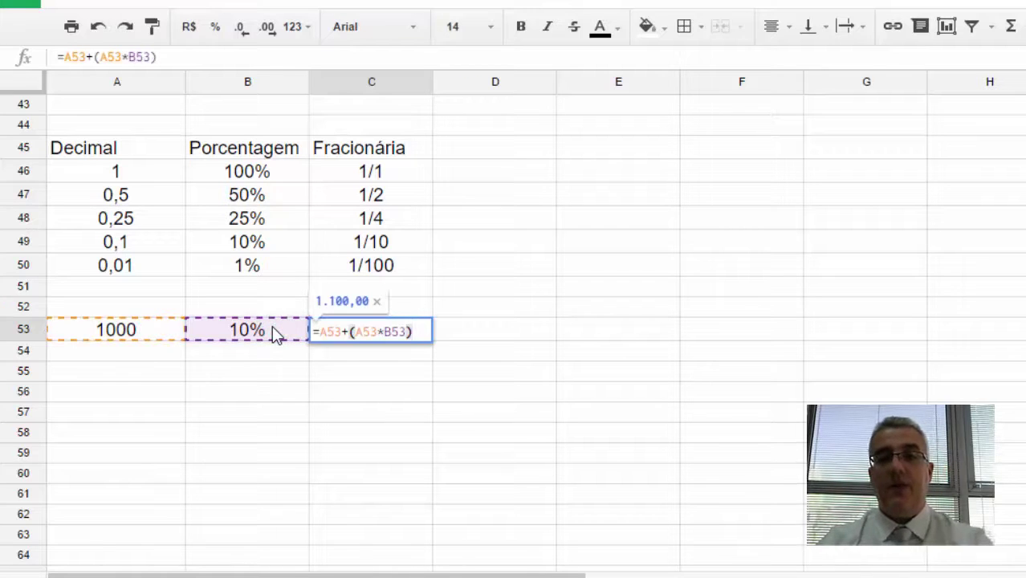
key(Return)
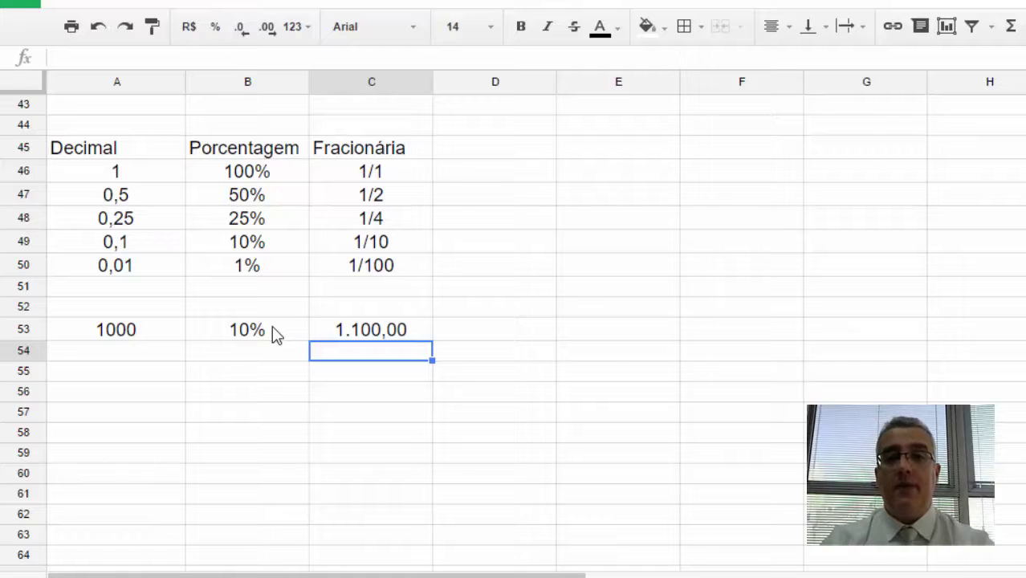
Examine the formula in cell C53 part by part: the A53 reference and the A53*B53 product inside the parentheses.
key(Up)
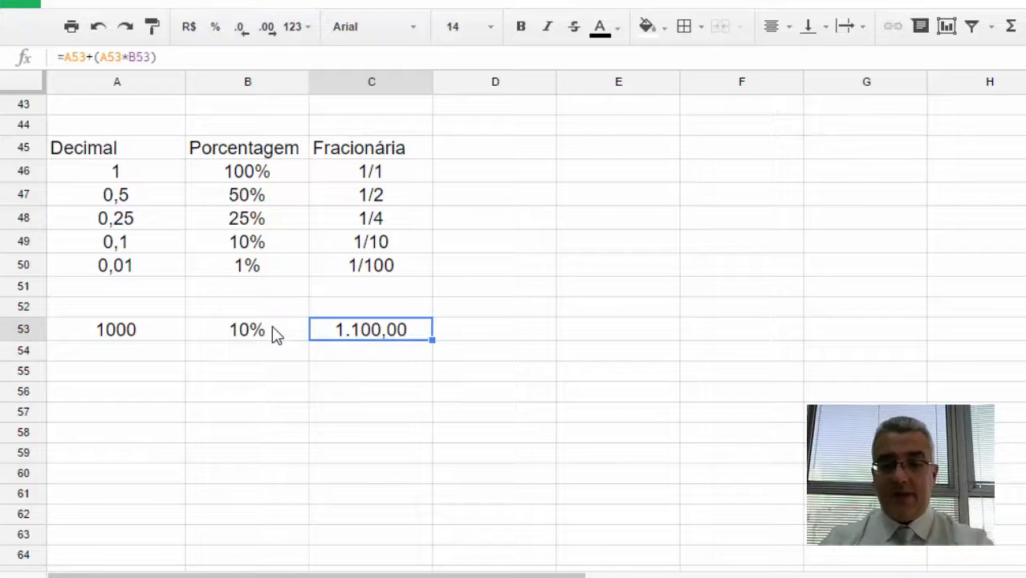
key(F2)
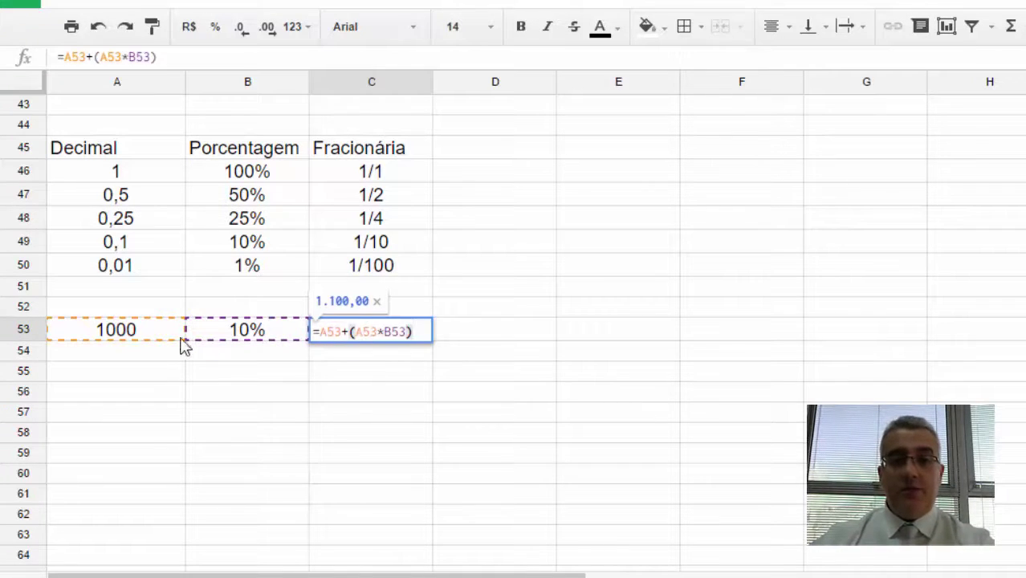
double_click(327, 331)
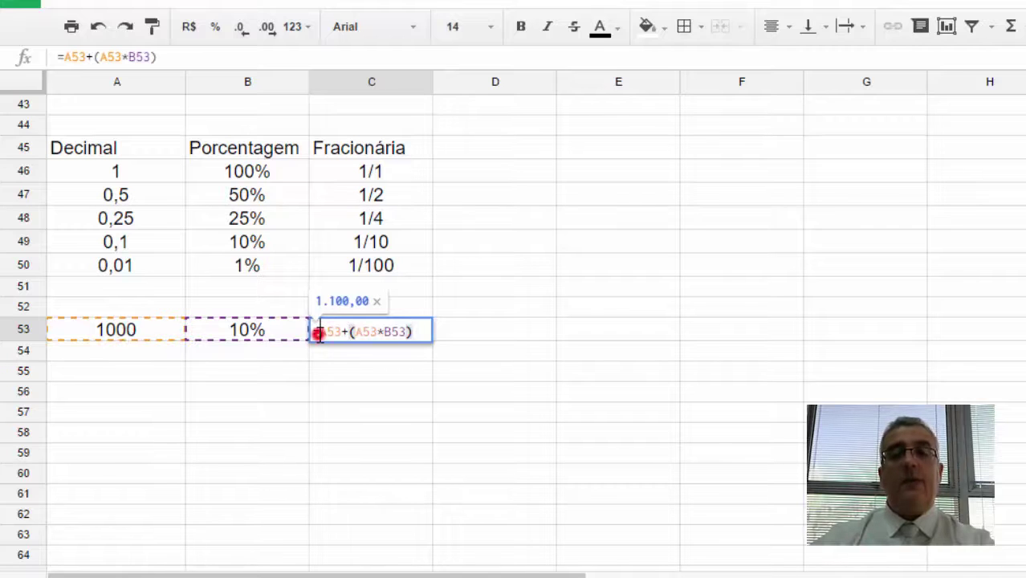
double_click(344, 329)
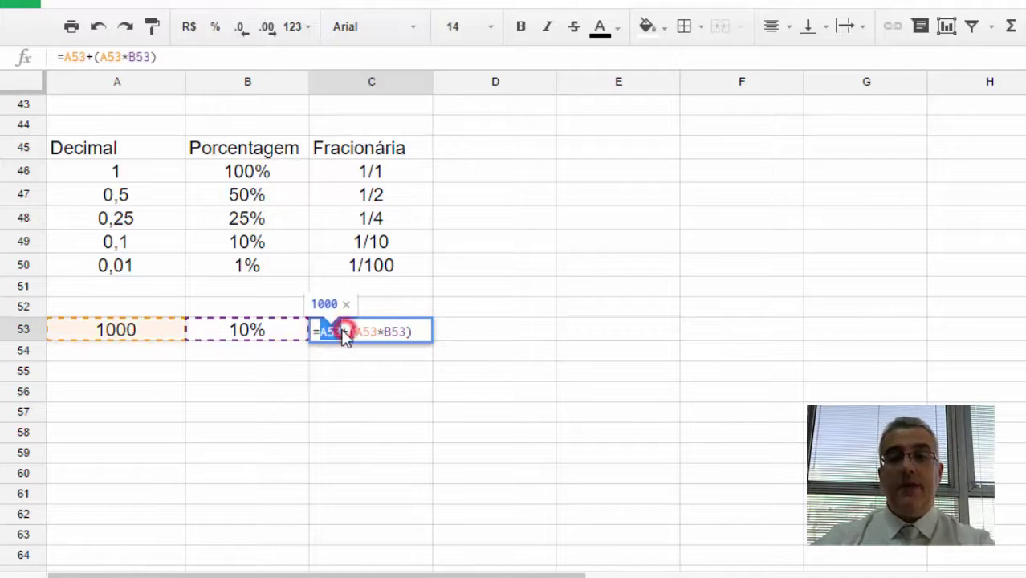
click(344, 331)
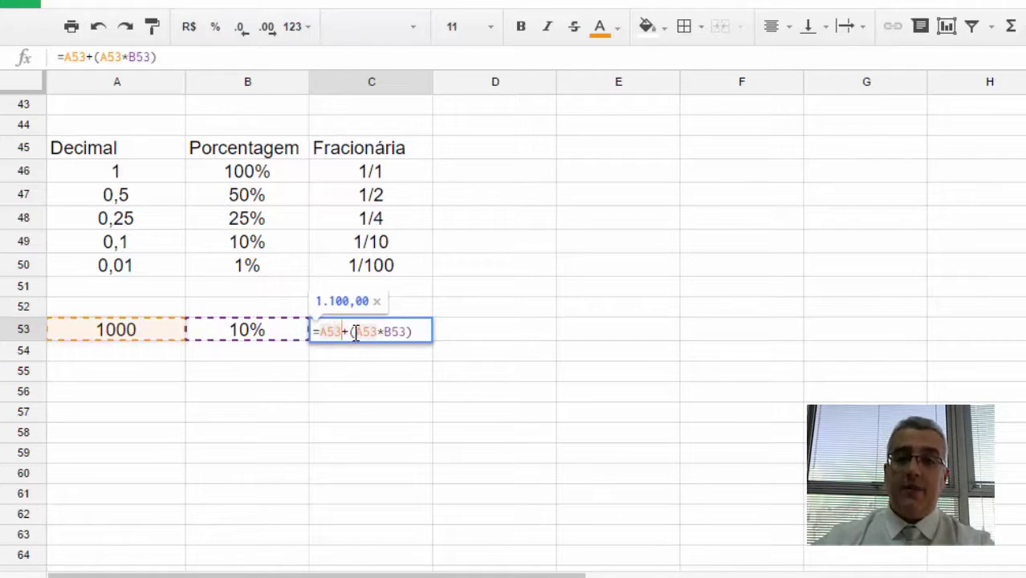
drag(354, 330, 411, 330)
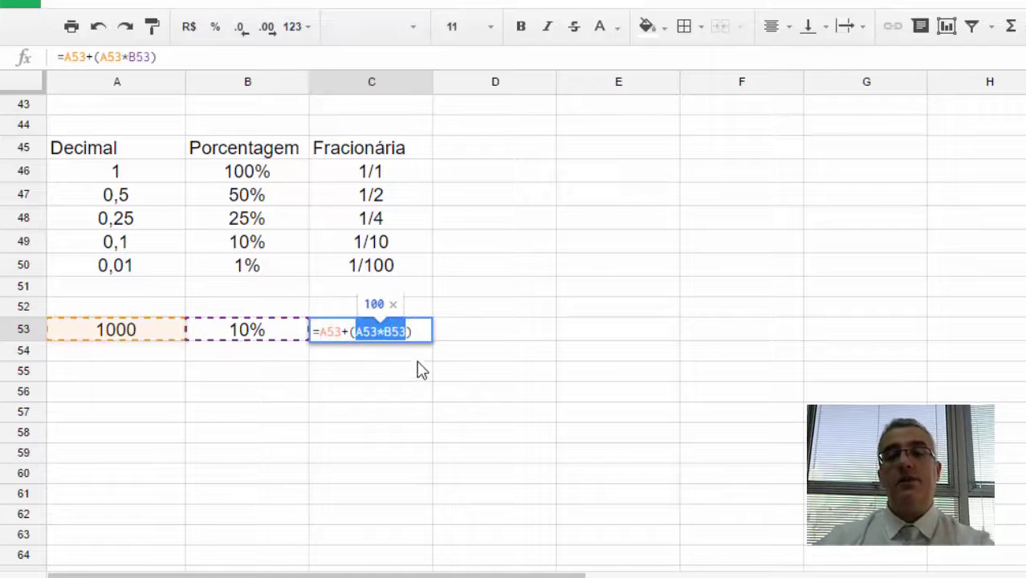
Enter 1000 in cell A54 and 10% in cell B54.
click(142, 352)
text(10)
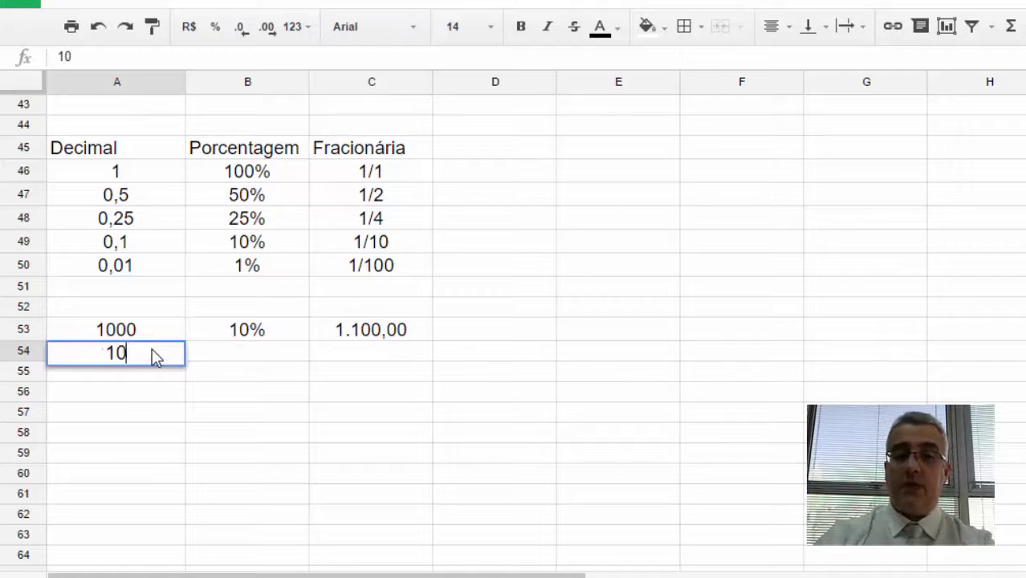
text(00)
key(Tab)
text(0)
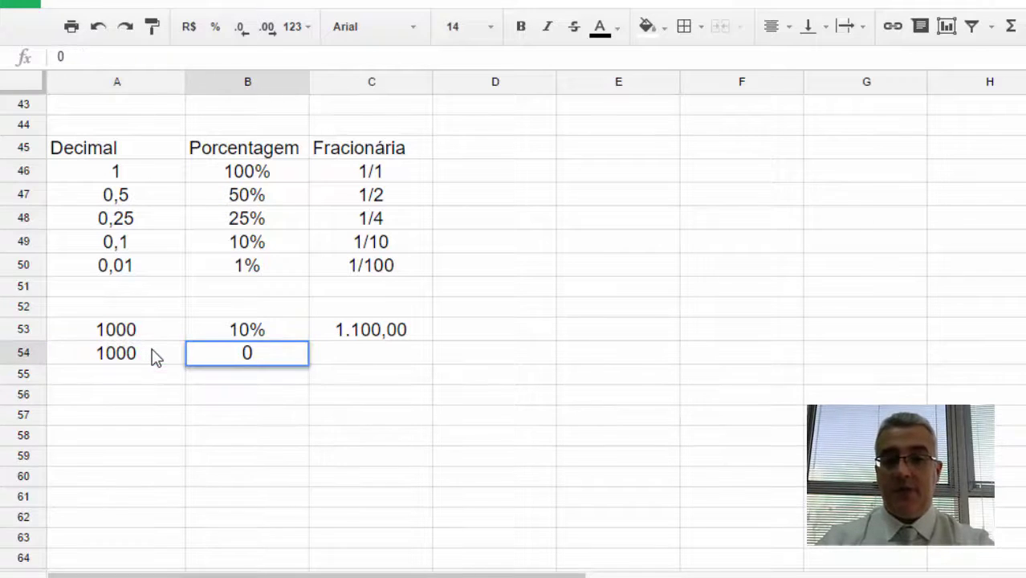
key(BackSpace)
text(10%)
key(Tab)
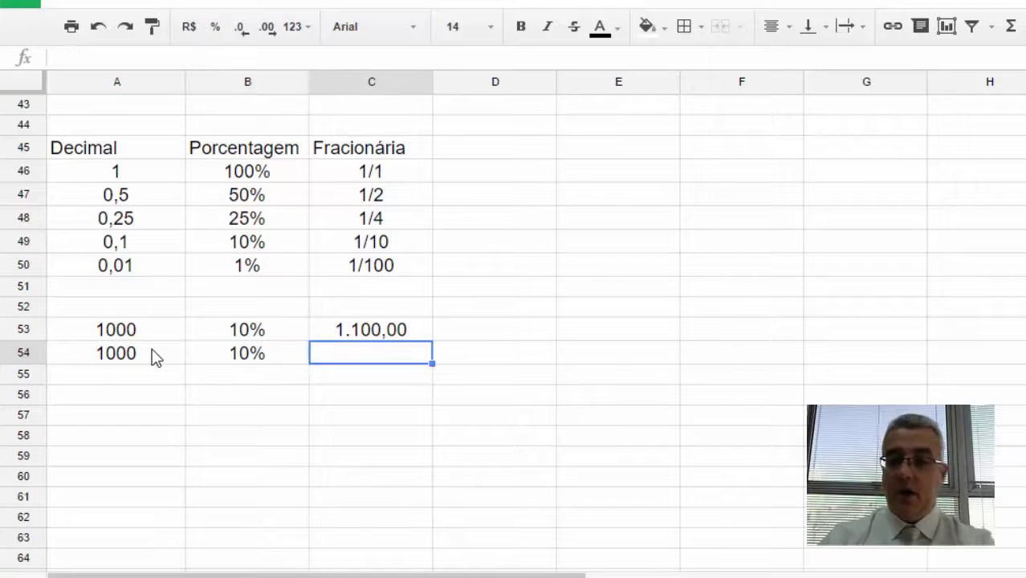
Calculate only the percentage amount of A54 with the formula =A54*B54 in cell C54.
text(=)
click(119, 351)
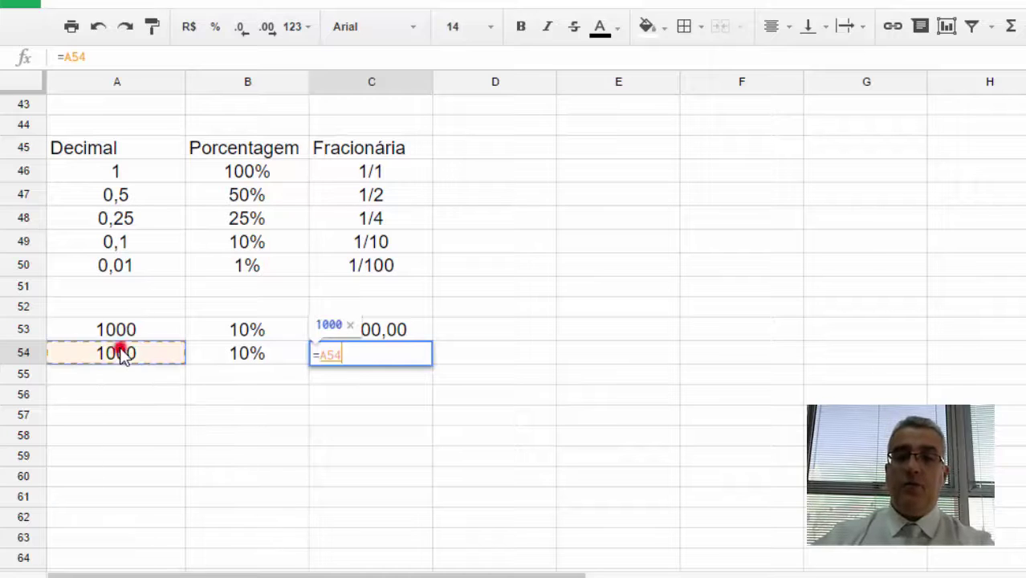
text(*)
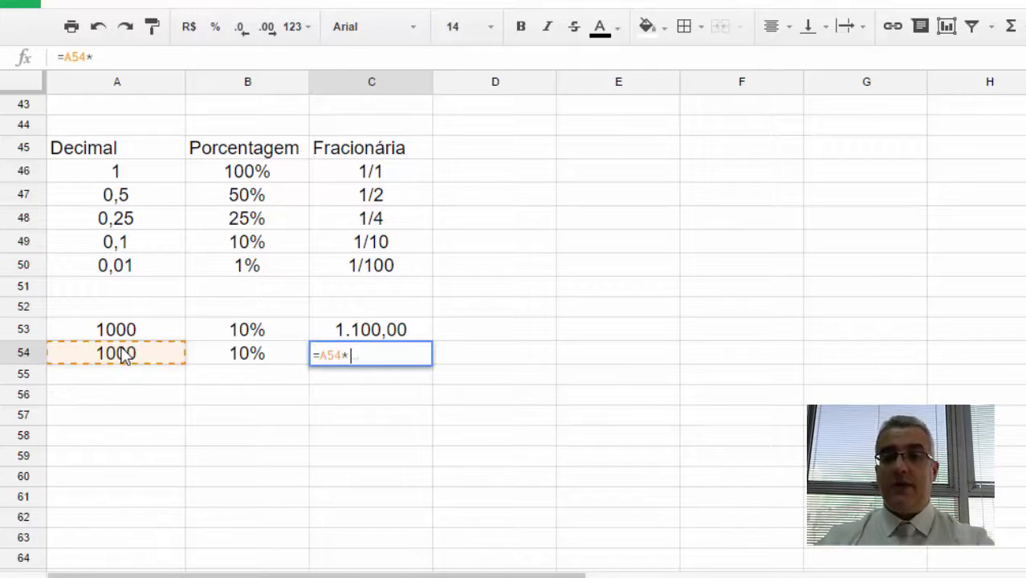
click(240, 354)
key(Return)
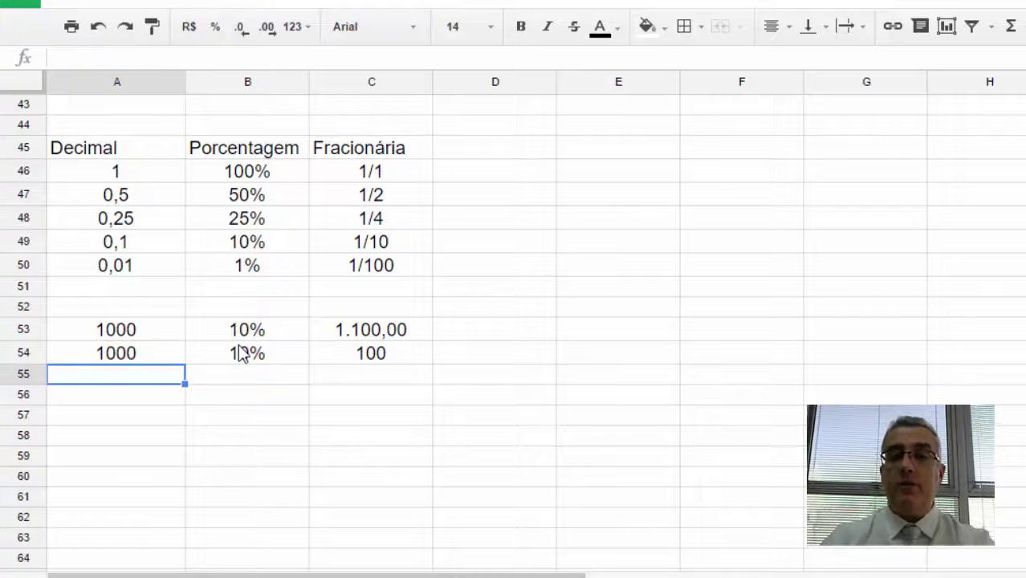
Compare the formula in cell C54 with the one in C53, inspecting its leading A53 term without changing it.
click(350, 348)
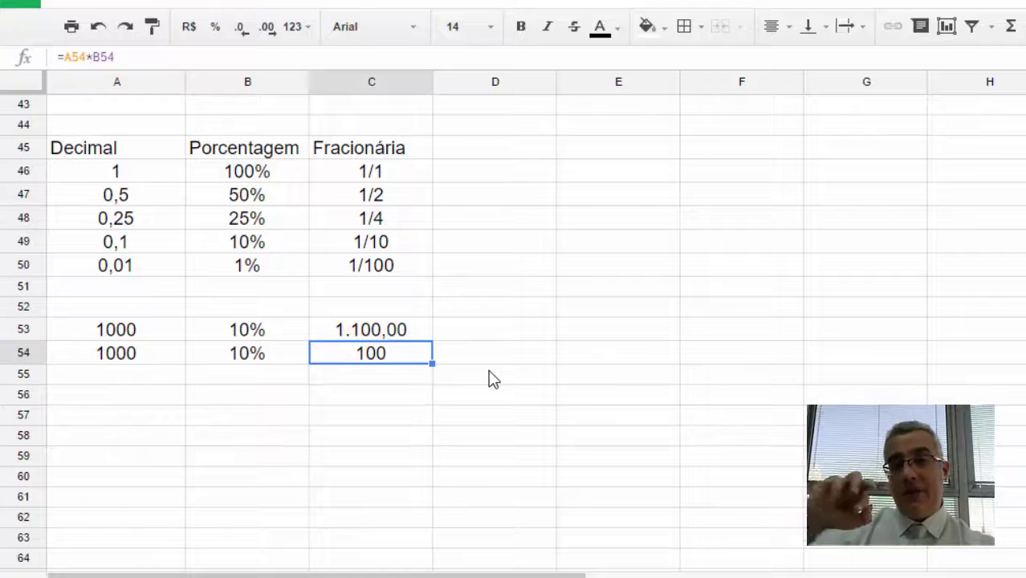
double_click(403, 328)
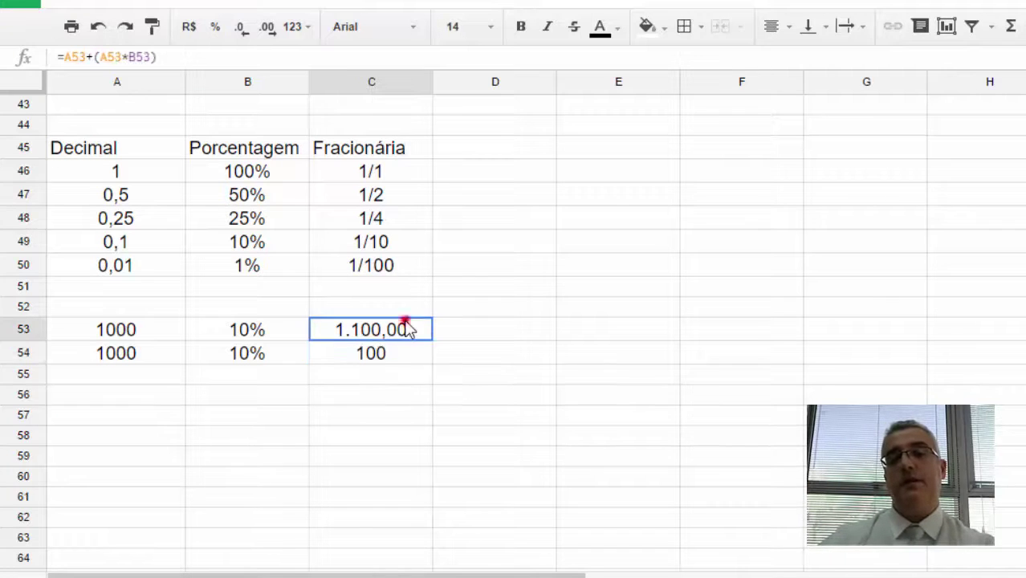
double_click(339, 331)
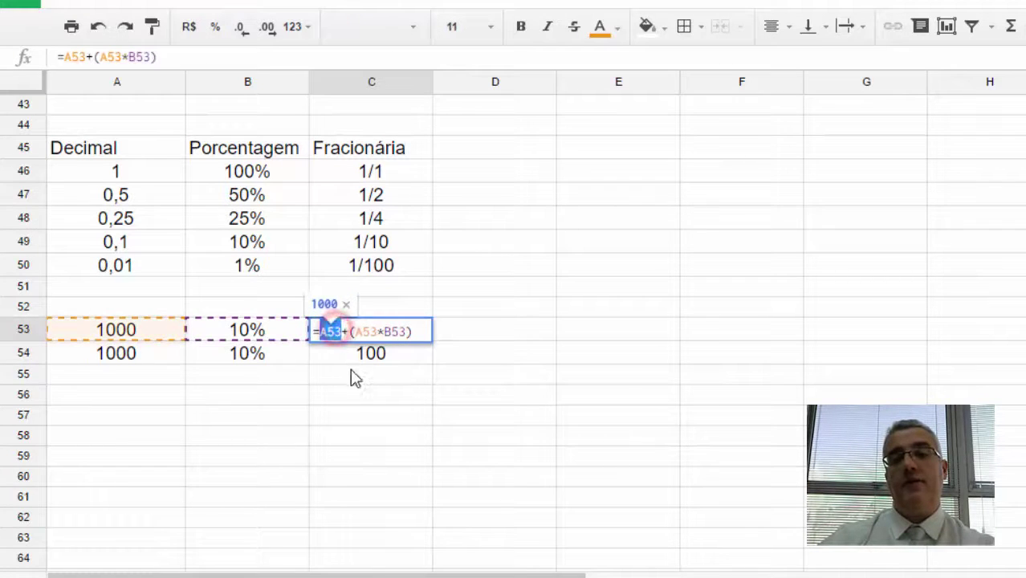
key(Escape)
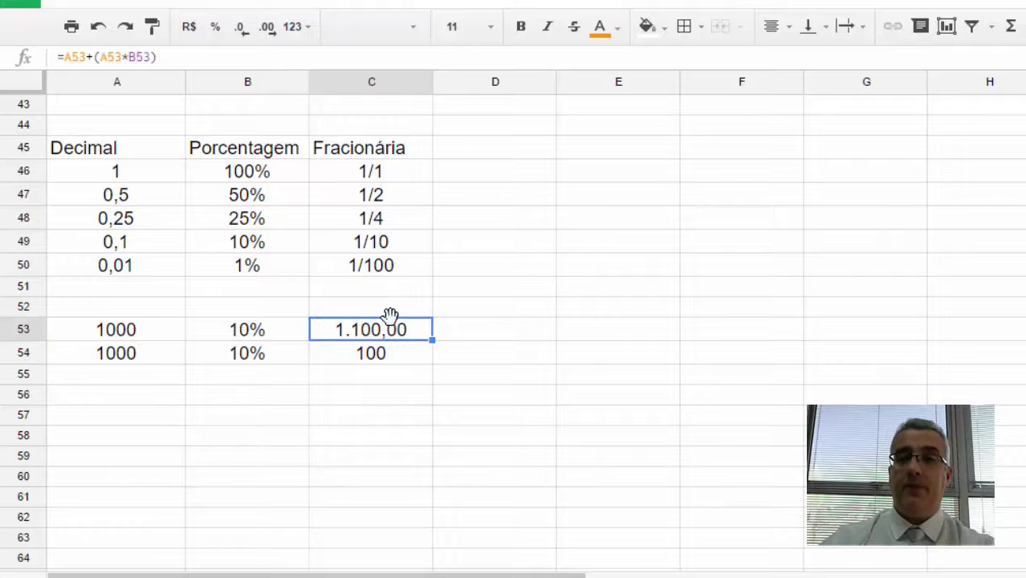
Enter 1000 in cell A56 and 10% in cell B56.
click(141, 374)
click(140, 393)
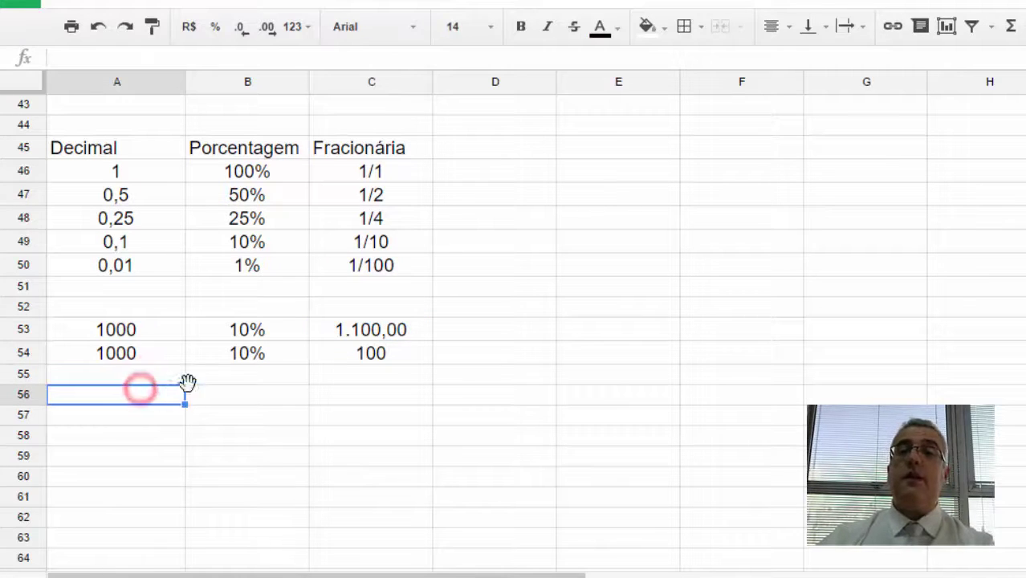
text(1000)
key(Tab)
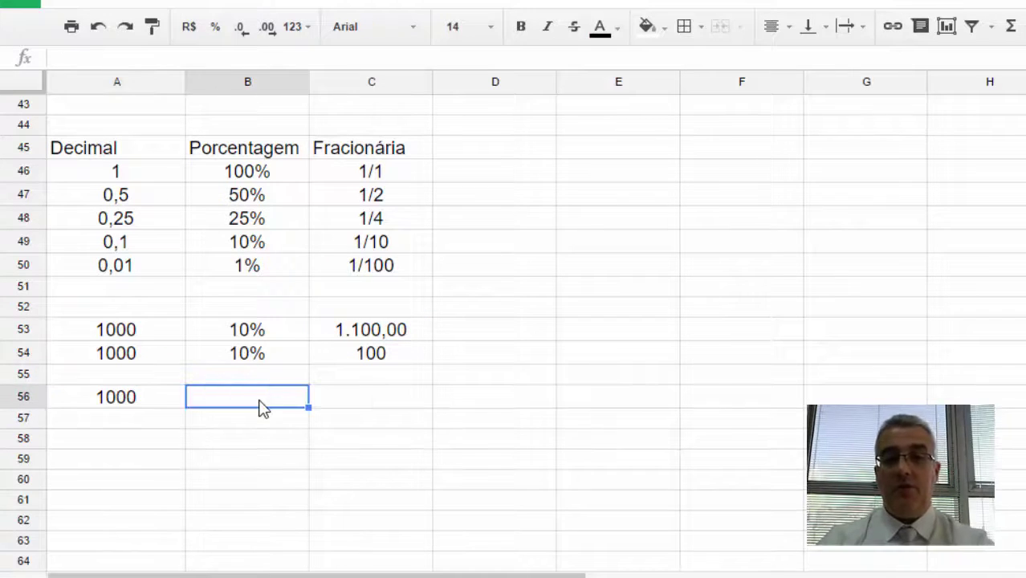
text(19)
key(BackSpace)
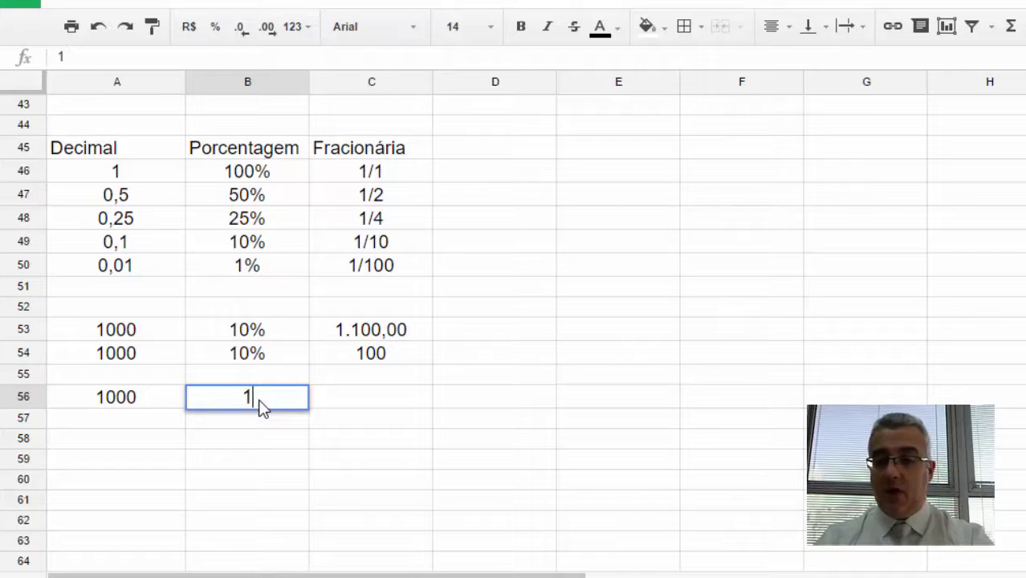
text(0%)
key(Tab)
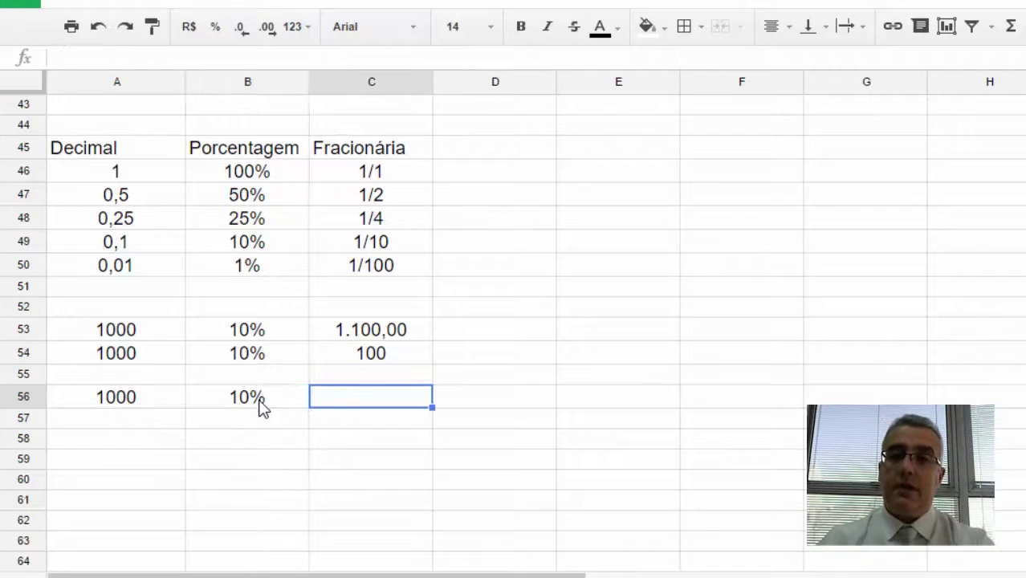
Calculate the value of A56 reduced by the percentage in B56 with the formula =A56-(A56*B56) in cell C56.
text(=)
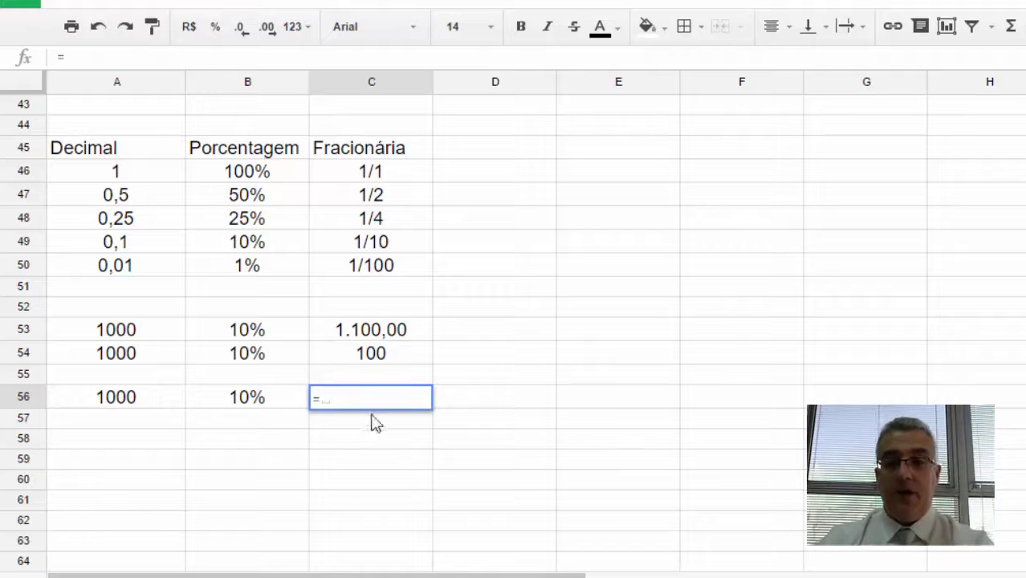
click(138, 397)
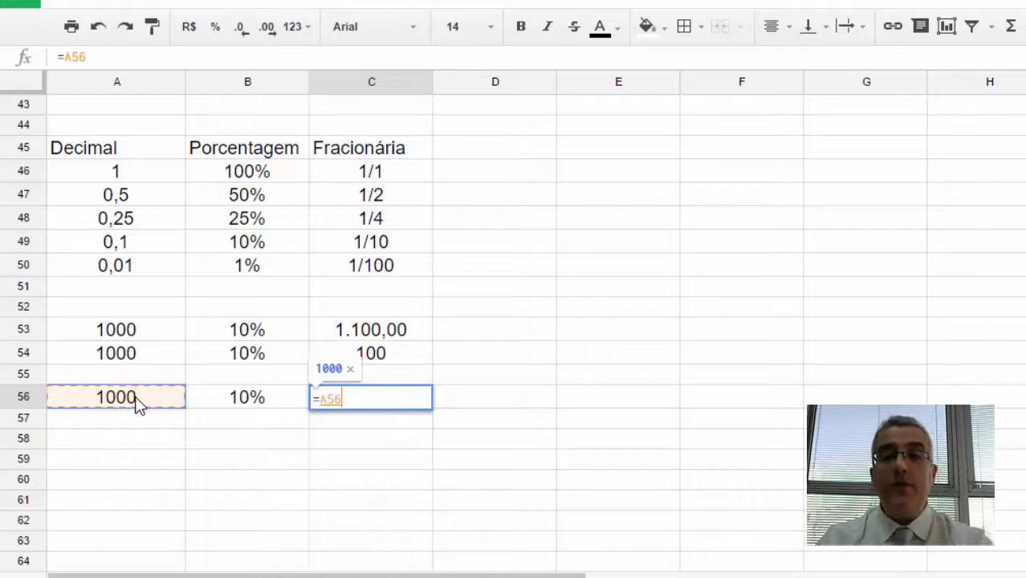
text(-)
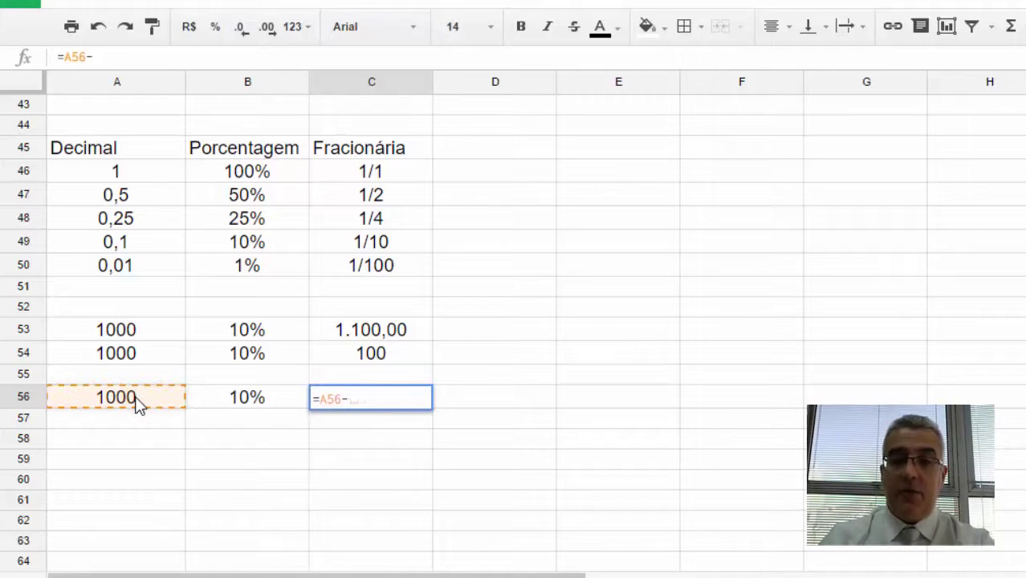
text(()
click(124, 398)
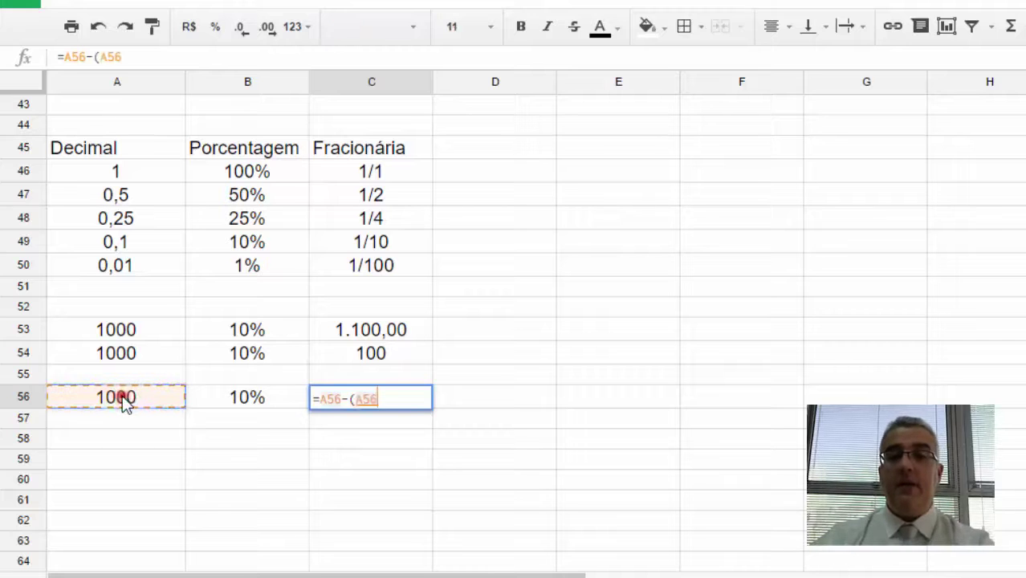
text(*)
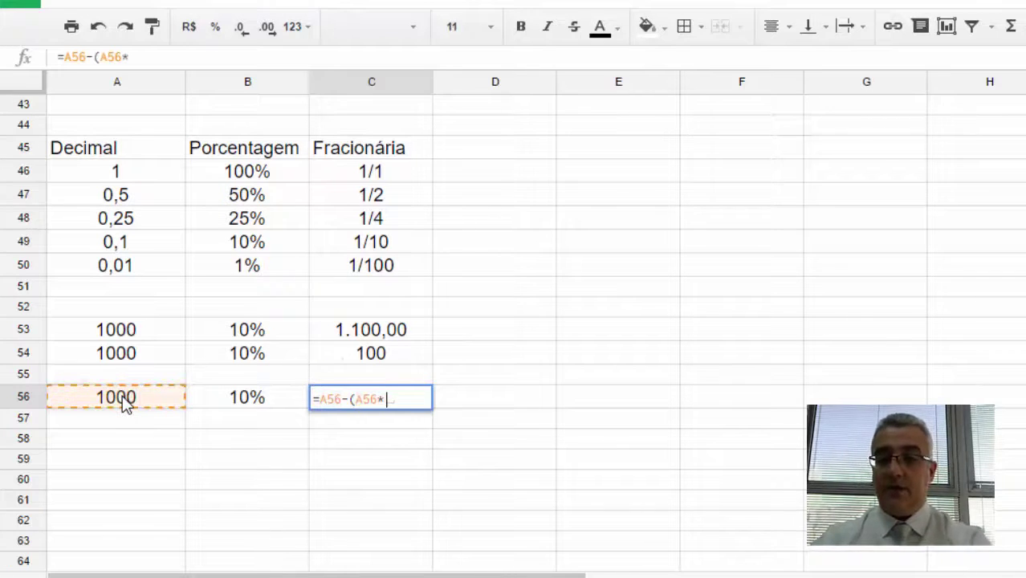
click(213, 396)
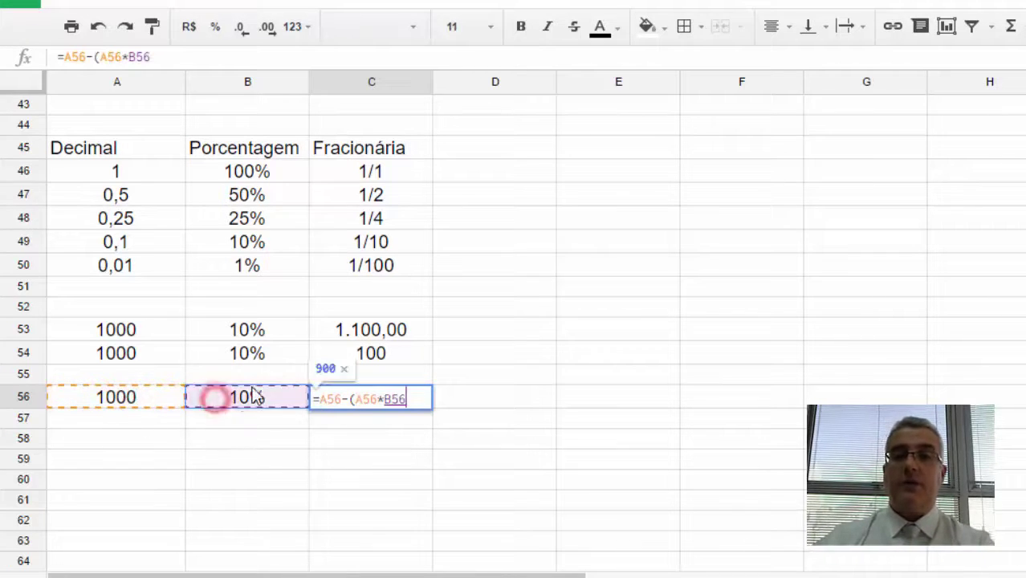
text())
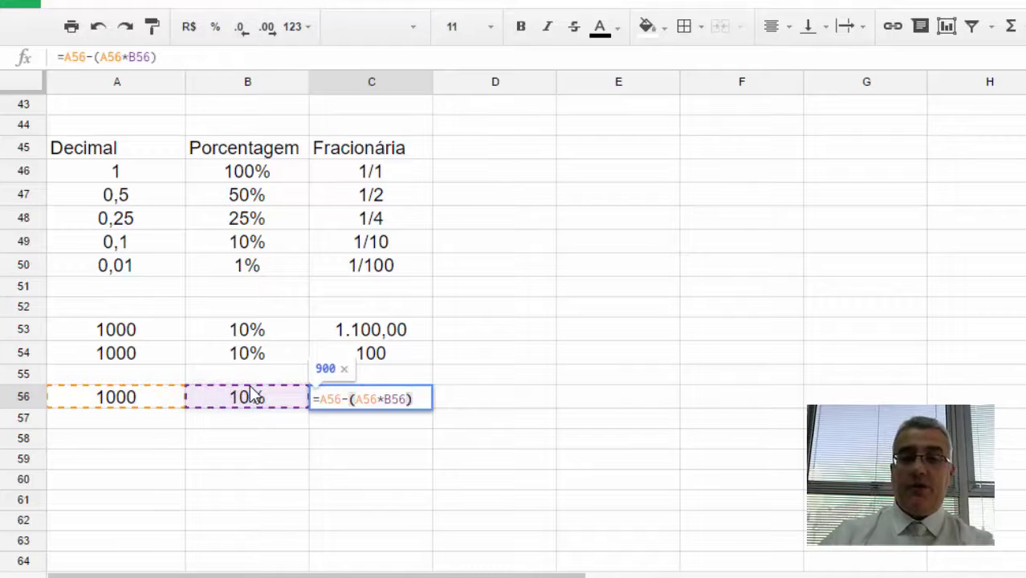
key(Return)
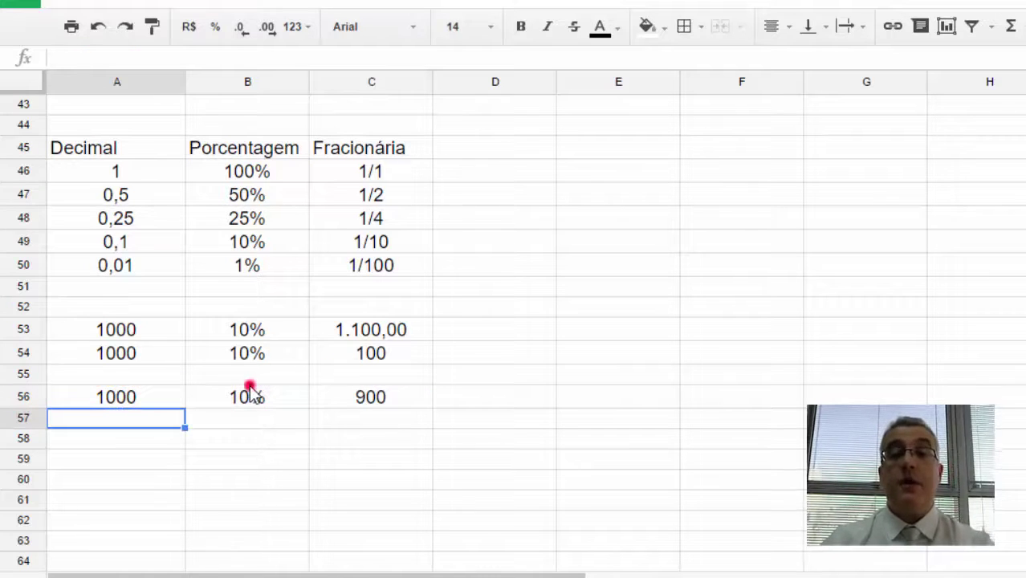
click(250, 387)
key(Down)
key(Left)
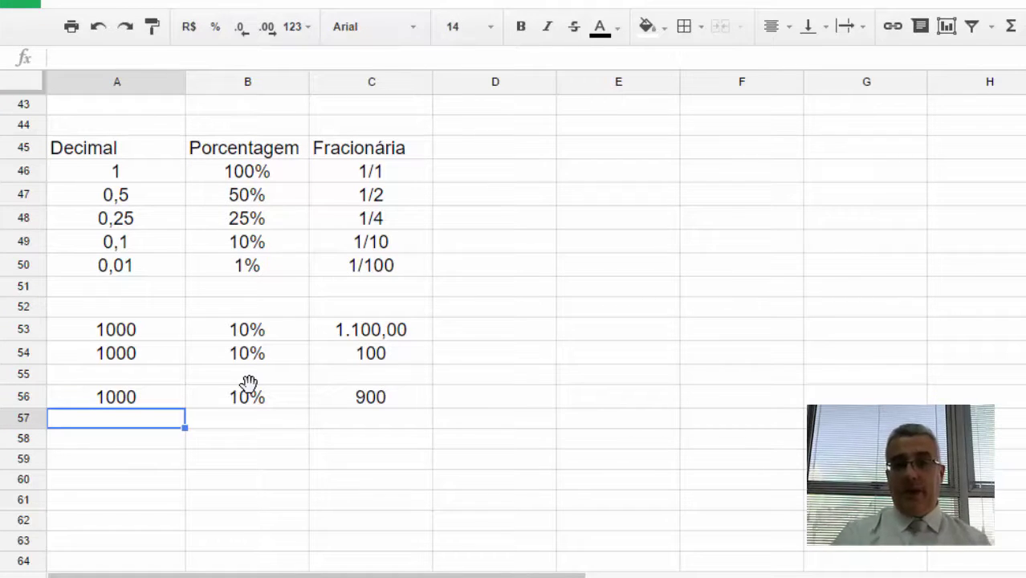
Compare the percentage increase formula in cell C53 with the decrease formula in C56, leaving both unedited.
double_click(346, 329)
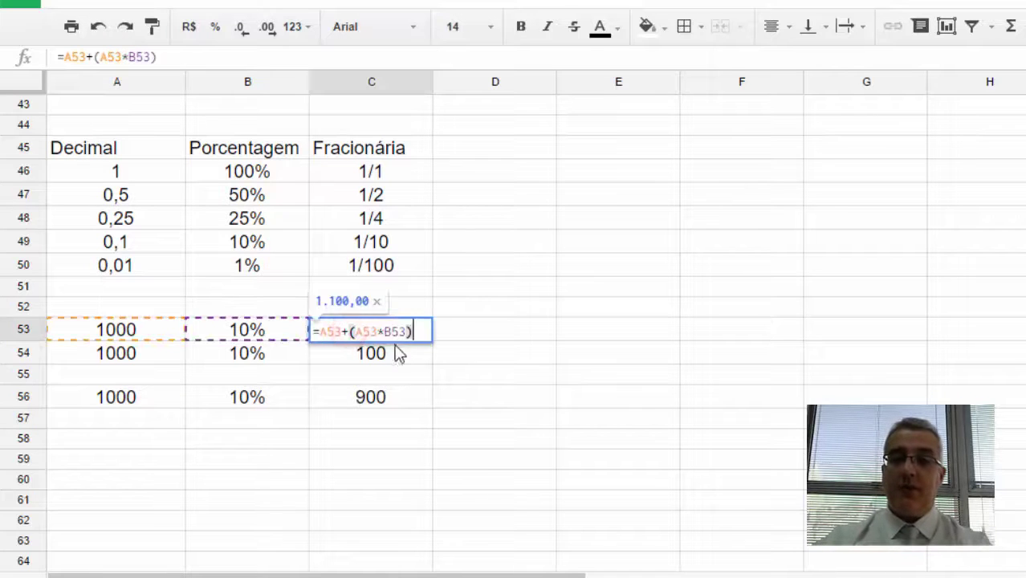
key(Escape)
double_click(379, 399)
key(Escape)
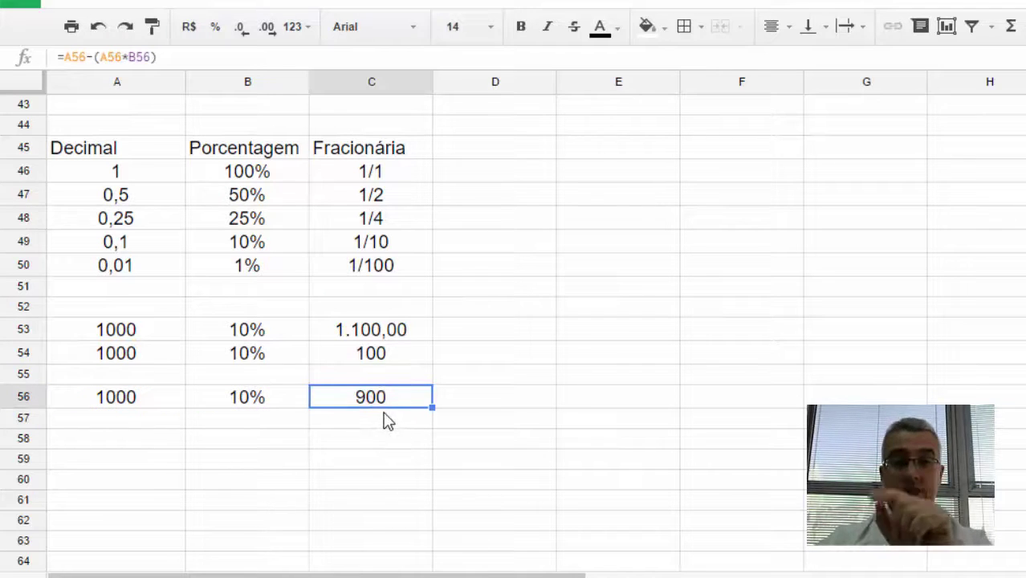
Enter 1000 in cell A58 and the multiplication formula =A58*B58 in cell C58, leaving B58 empty.
click(157, 442)
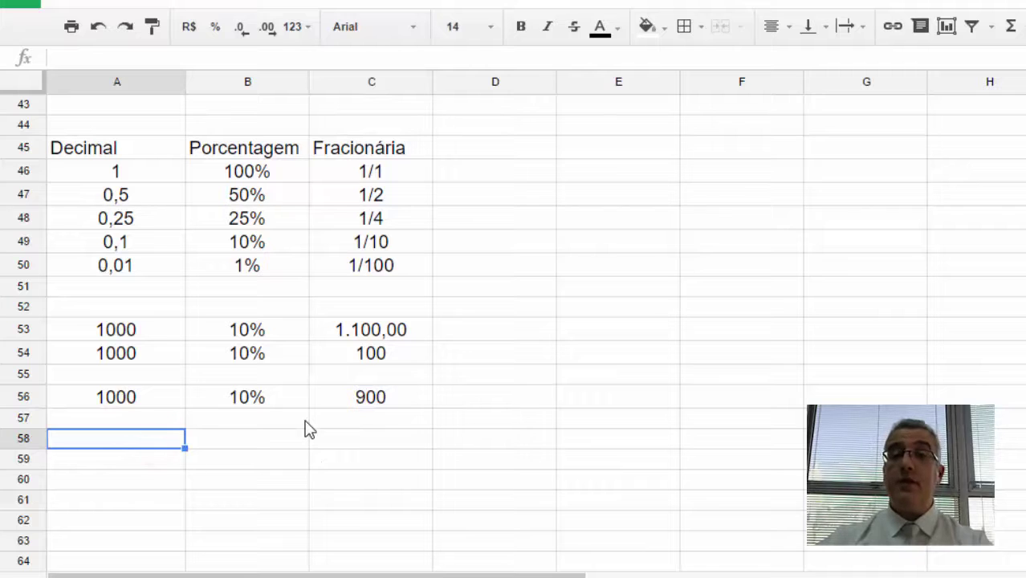
text(1000)
key(Tab)
key(Tab)
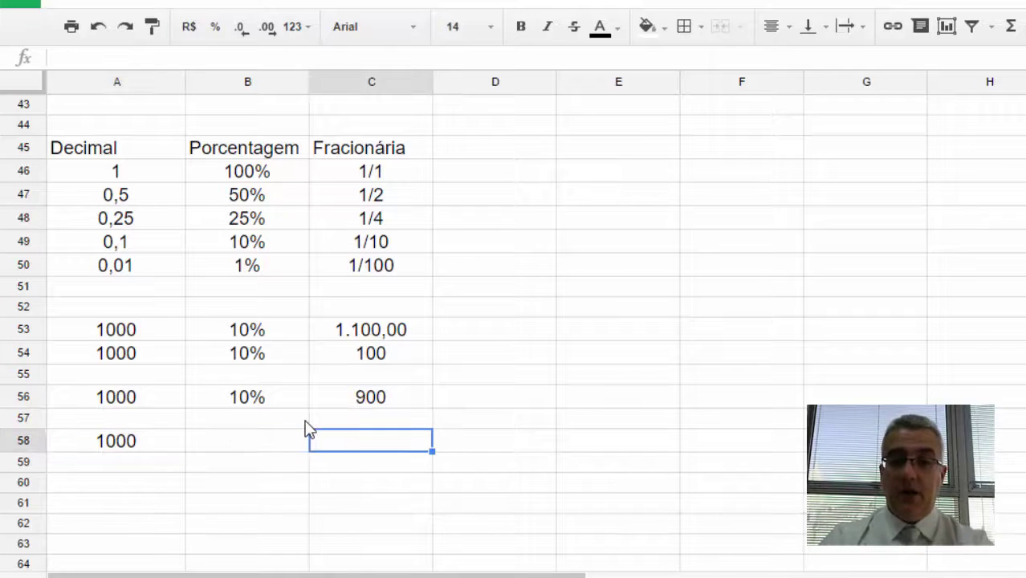
text(=)
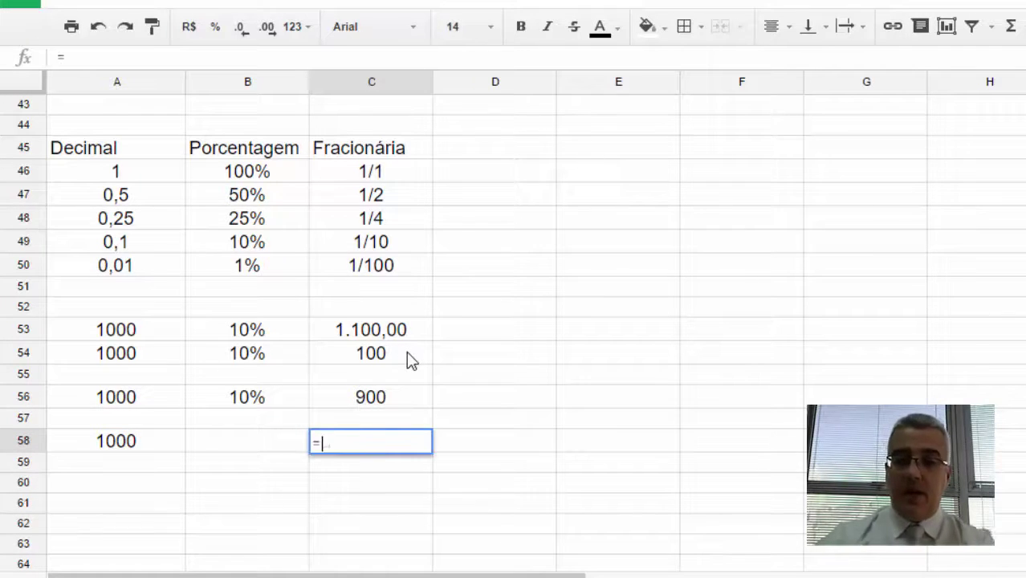
click(119, 434)
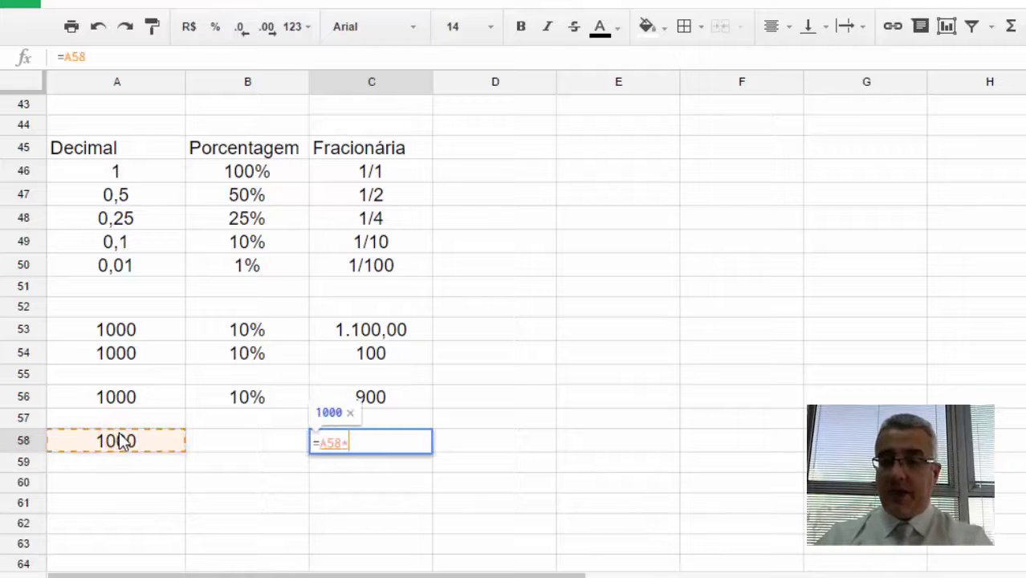
text(*)
click(231, 440)
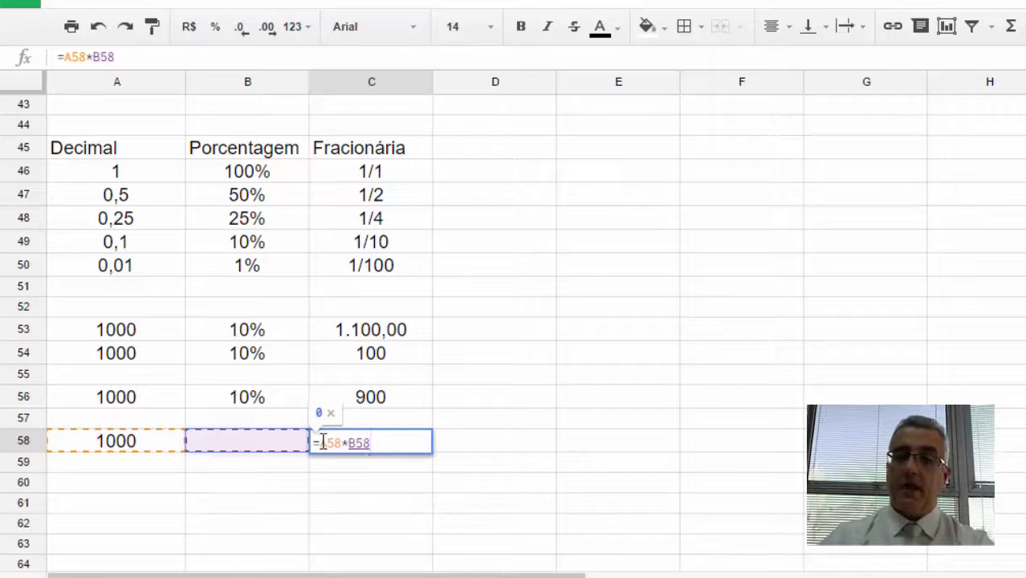
key(Return)
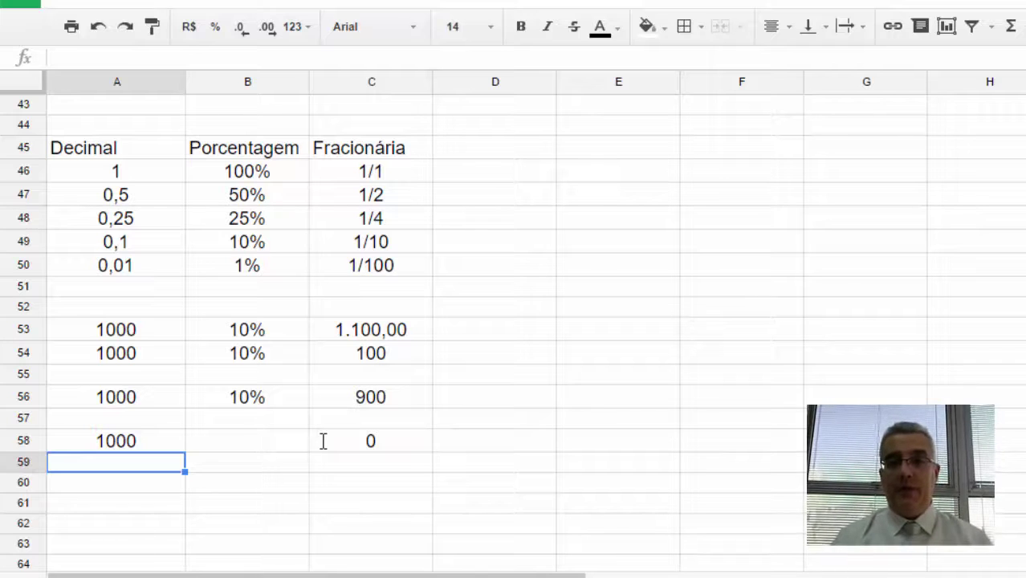
Enter the increase factor 1,1 in cell B58.
click(225, 442)
text(1,1)
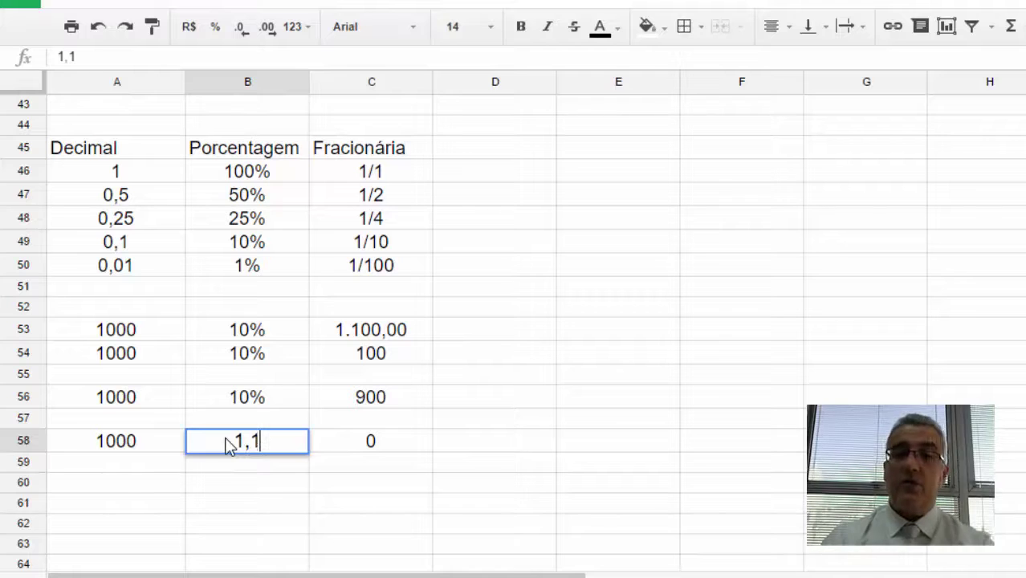
key(Return)
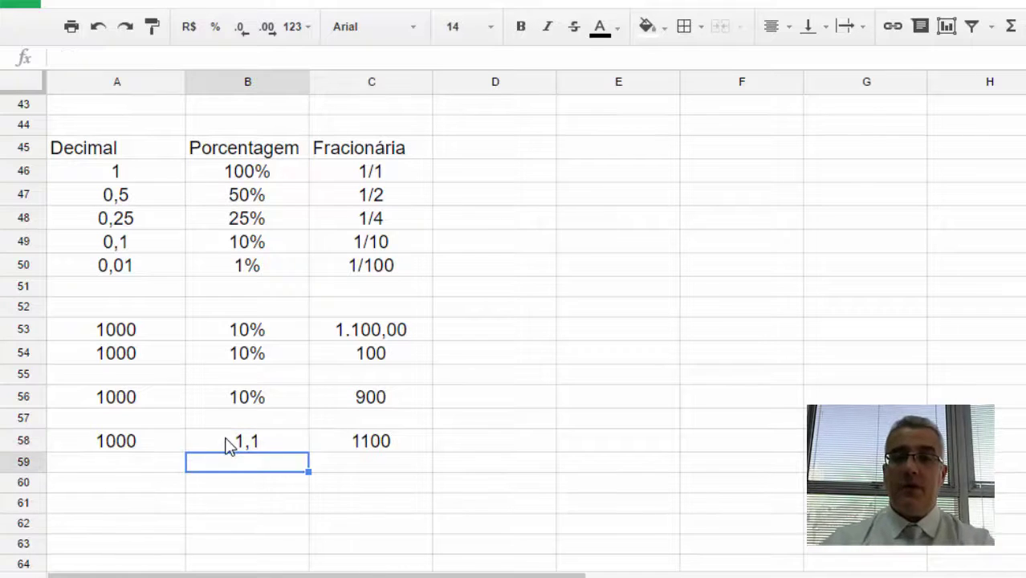
click(258, 445)
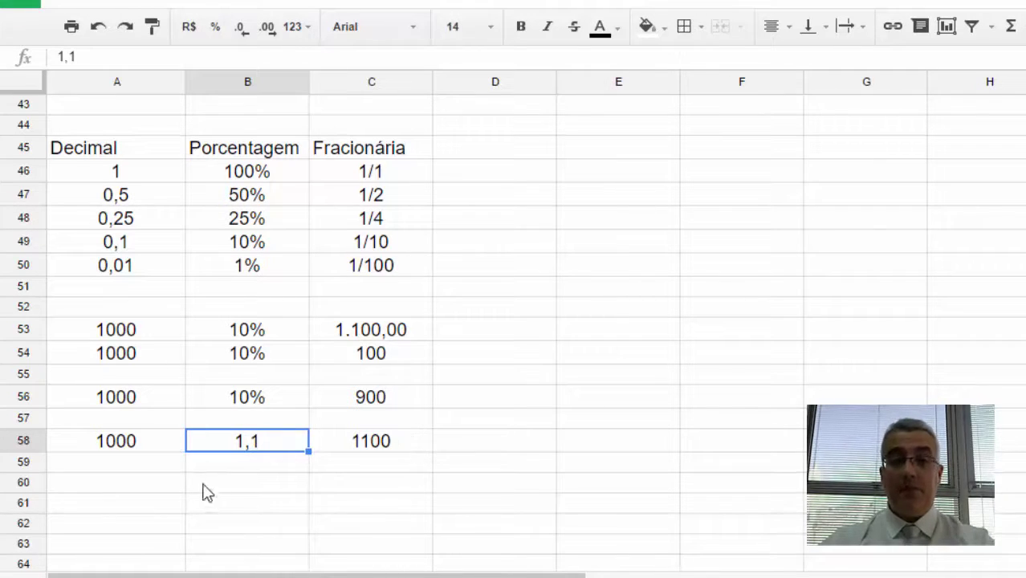
Enter 1000 in cell A59 and copy the multiplication formula from C58 into C59.
click(164, 462)
text(1000)
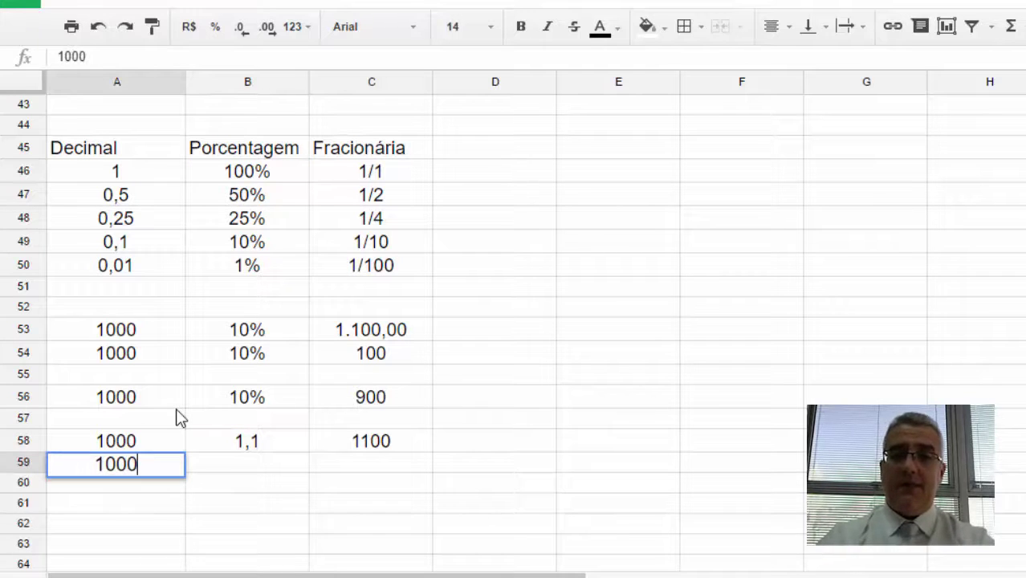
key(Tab)
key(Tab)
key(Up)
key(ctrl+c)
key(Down)
key(ctrl+v)
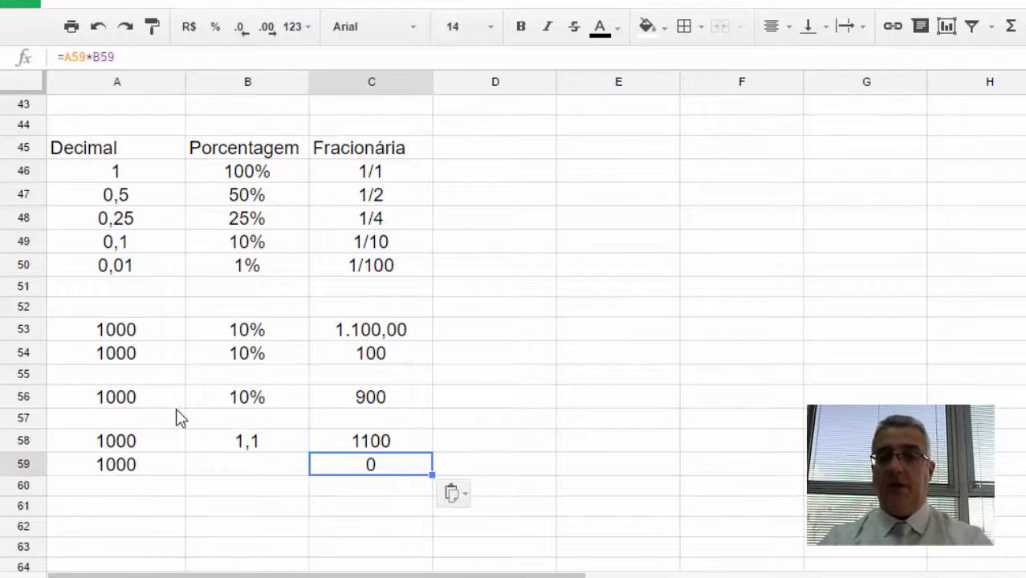
Enter the increase factor 1,13 in cell B59.
key(Left)
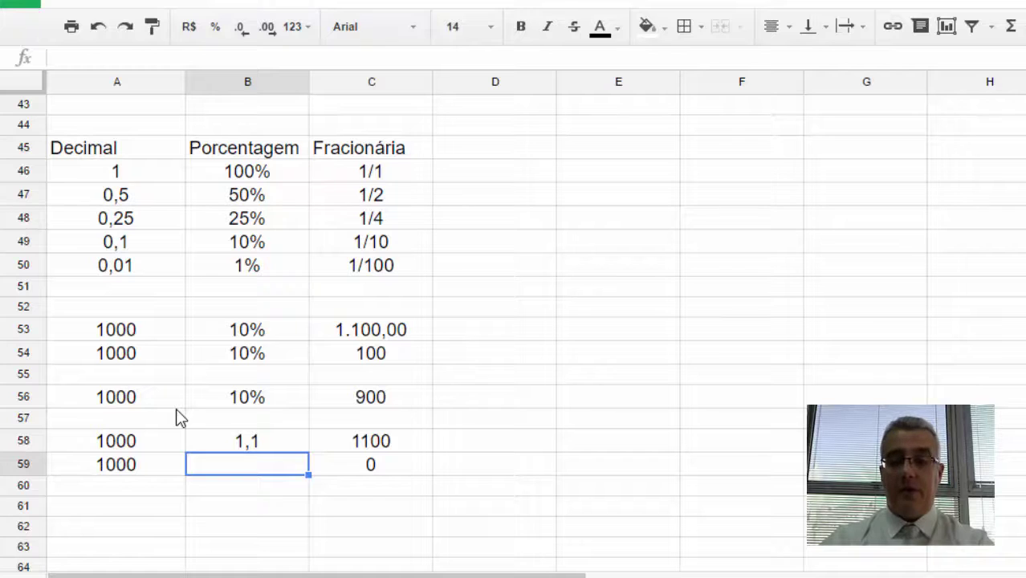
text(1,13)
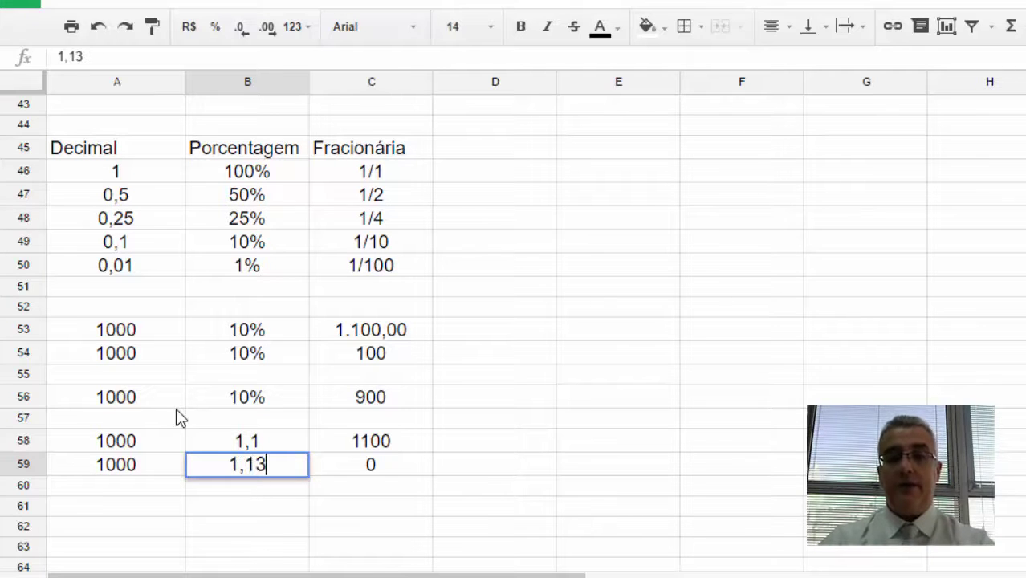
key(Return)
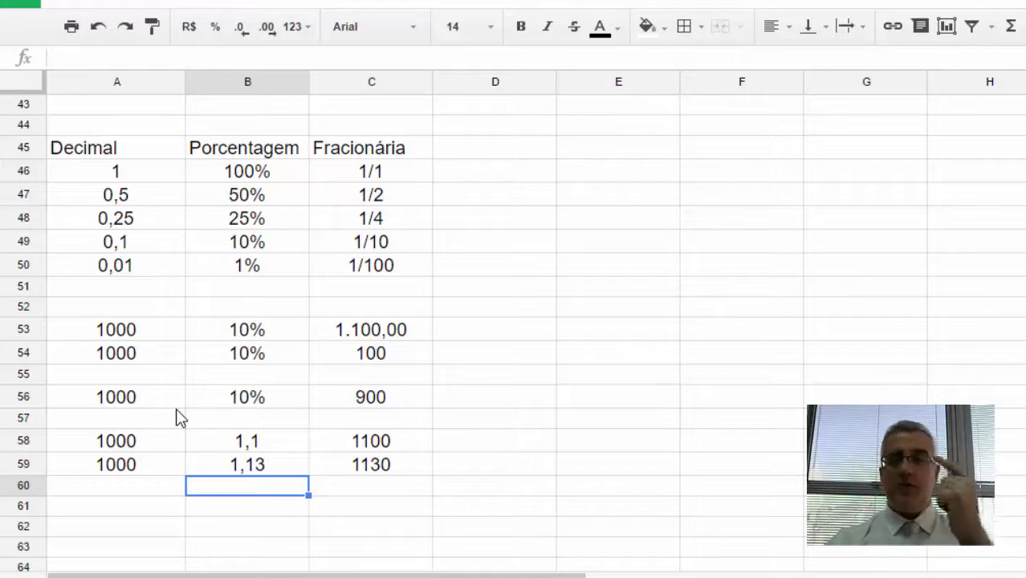
Enter 1000 in cell A61, leaving row 60 blank as a separator.
key(Down)
key(Down)
key(Up)
key(Left)
text(1000)
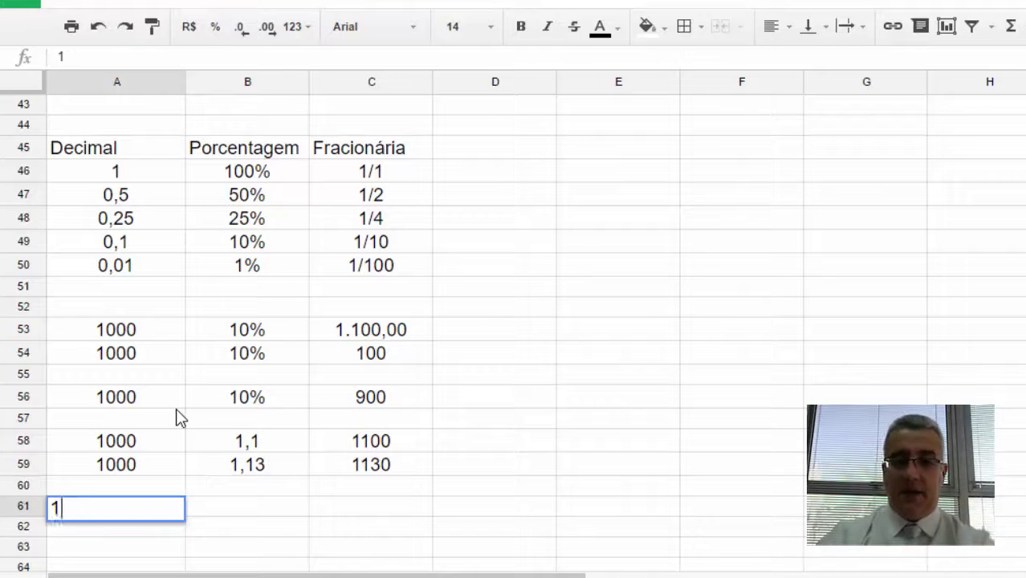
key(Tab)
Copy the multiplication formula from cell C59 into cell C61.
key(Up)
key(Right)
key(Up)
key(ctrl+c)
key(Down)
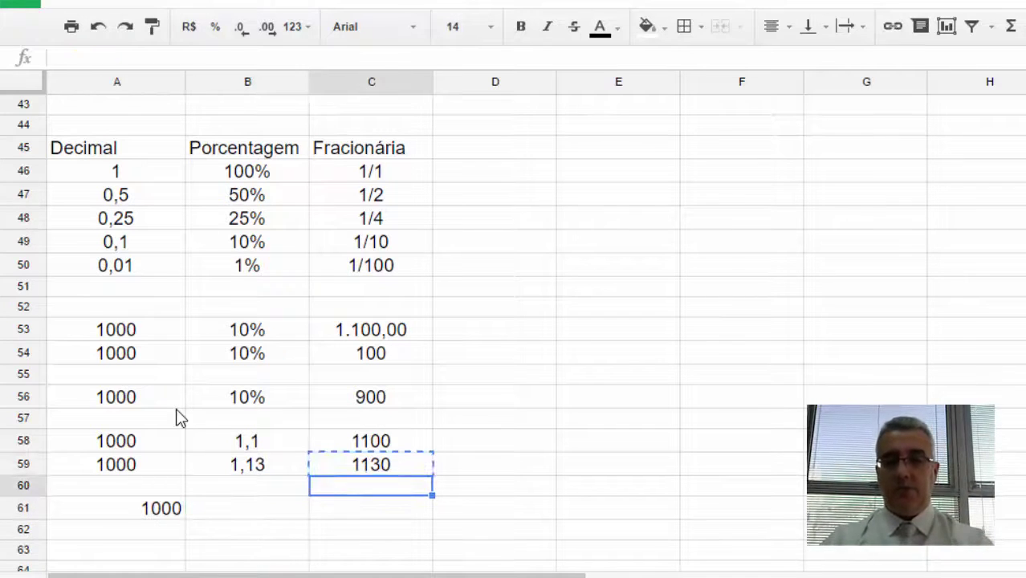
key(Down)
key(ctrl+v)
key(Left)
key(Right)
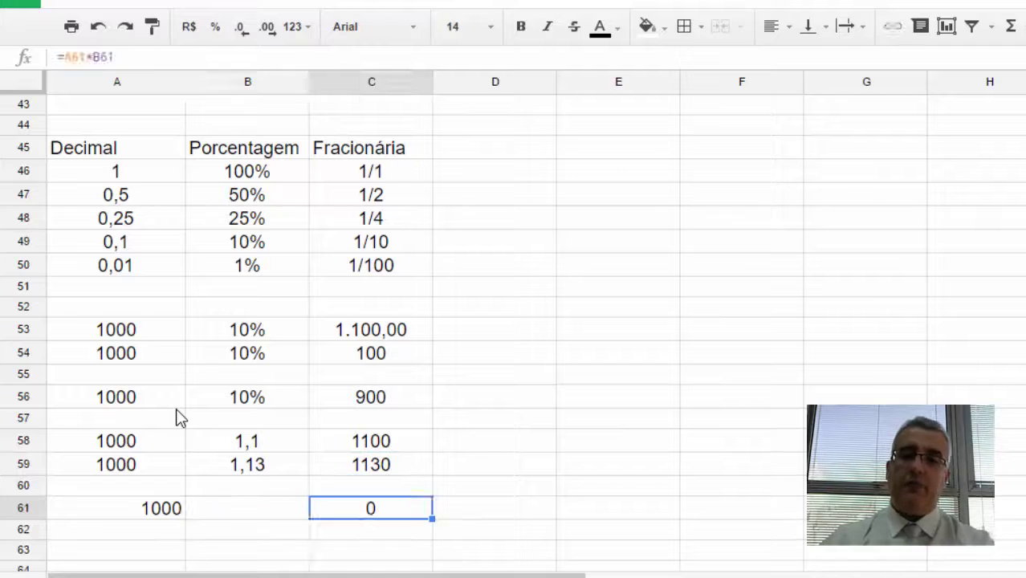
Enter the reduction factor 0,9 in cell B61.
key(Left)
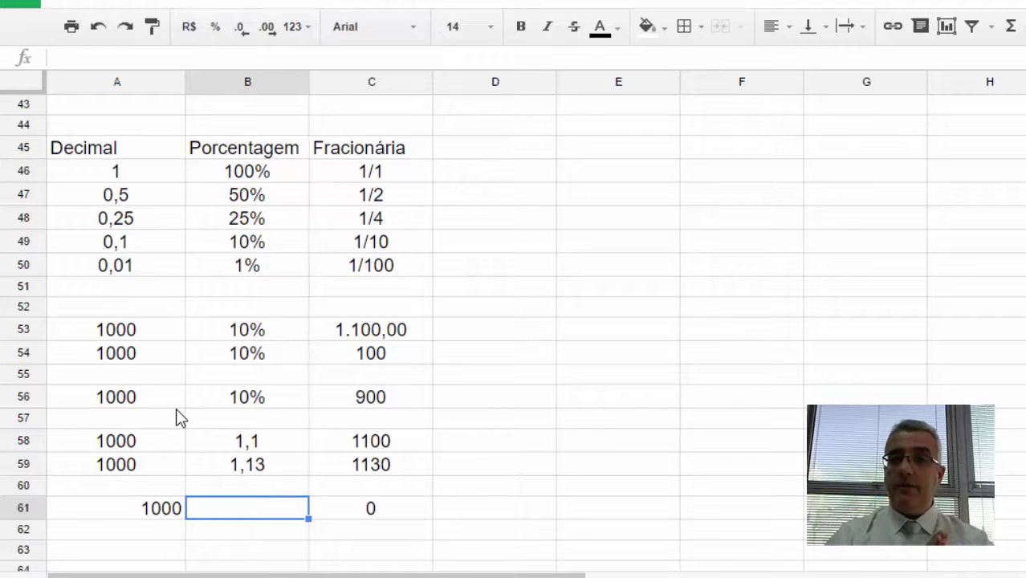
text(0,9)
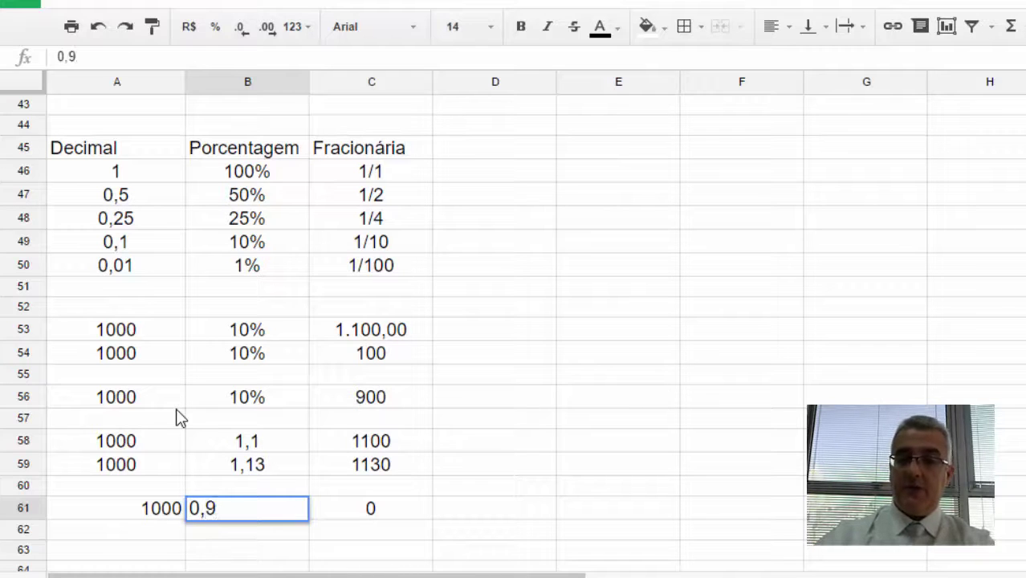
key(Return)
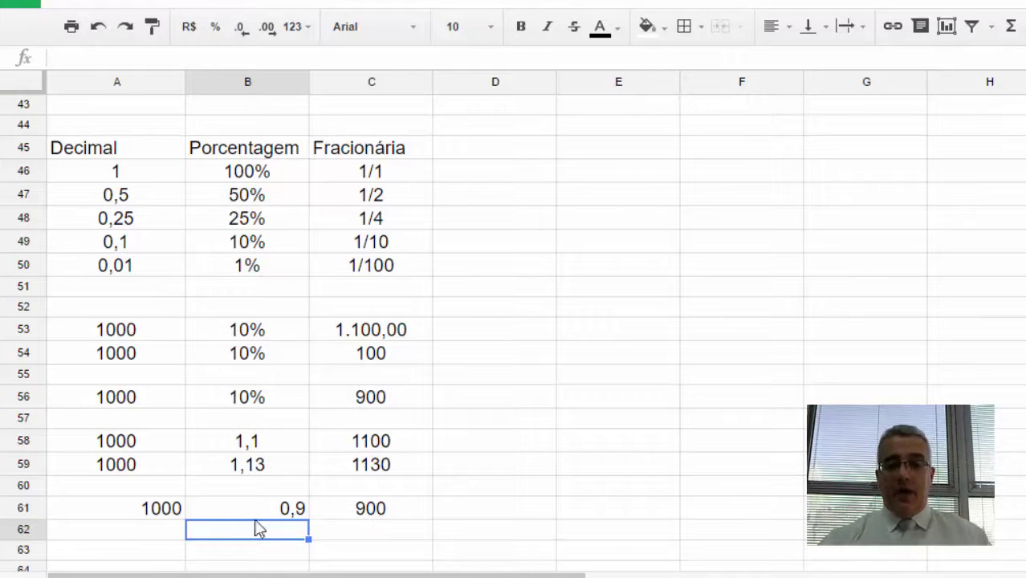
Centre-align the contents of cells A61 to C61.
click(274, 508)
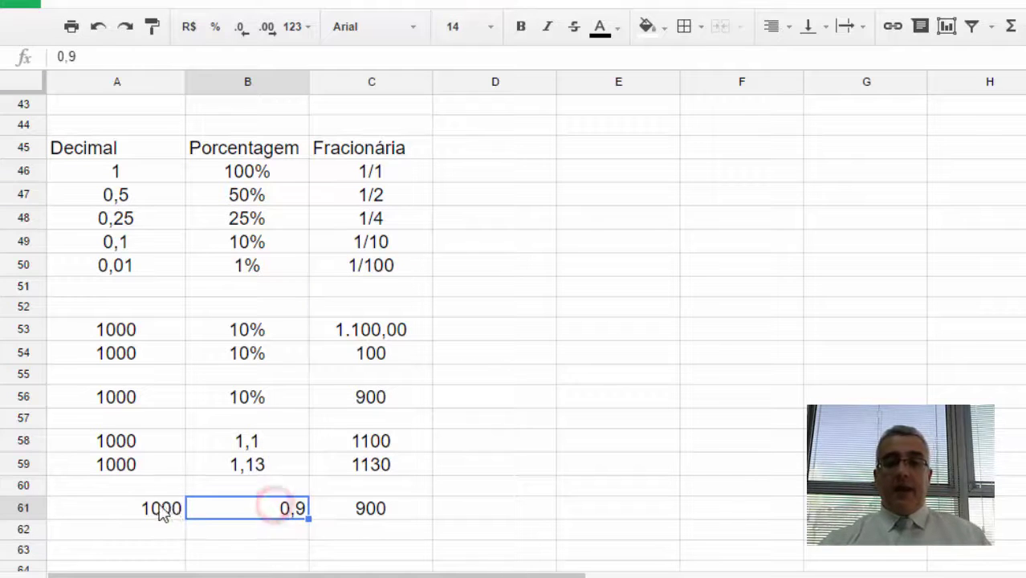
drag(154, 509, 366, 515)
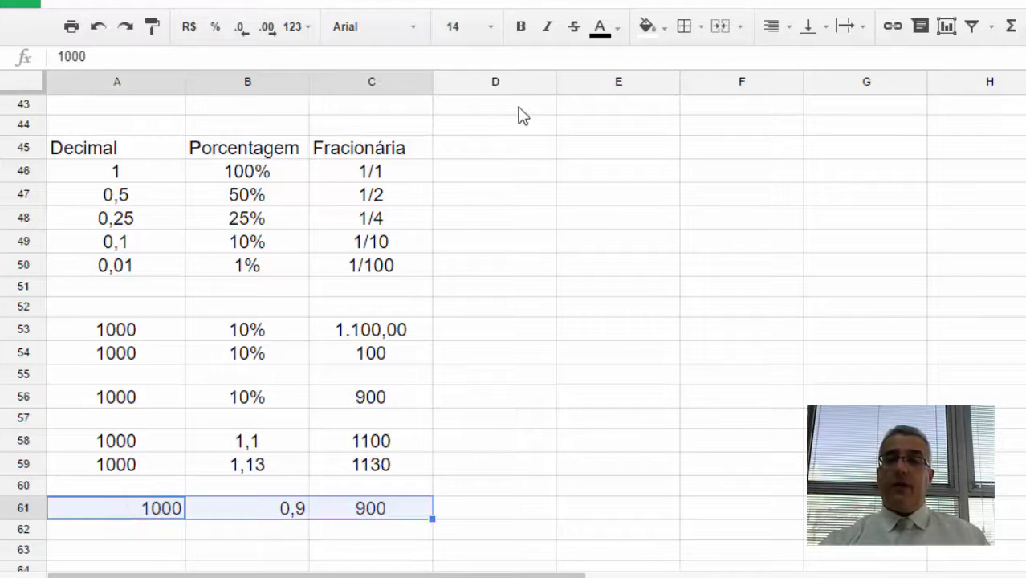
click(771, 27)
click(803, 63)
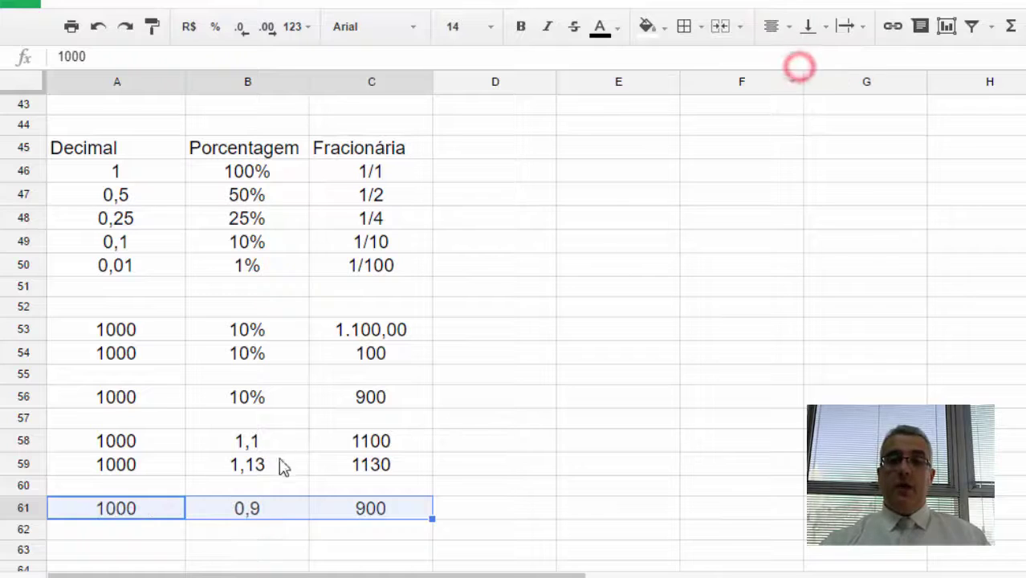
click(240, 509)
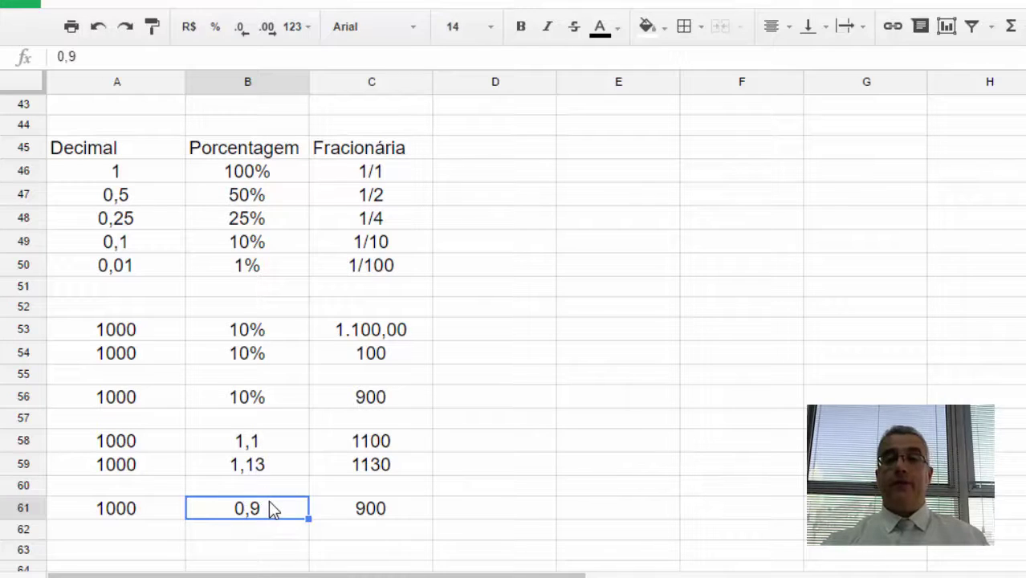
Enter 10000 in cell A62.
scroll(268, 500, down, 1)
click(174, 449)
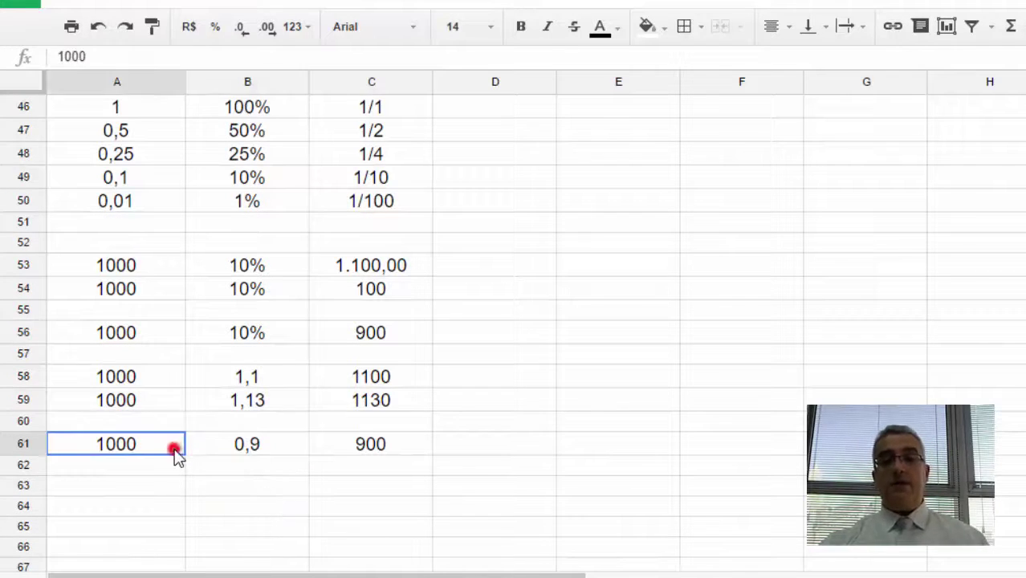
click(165, 466)
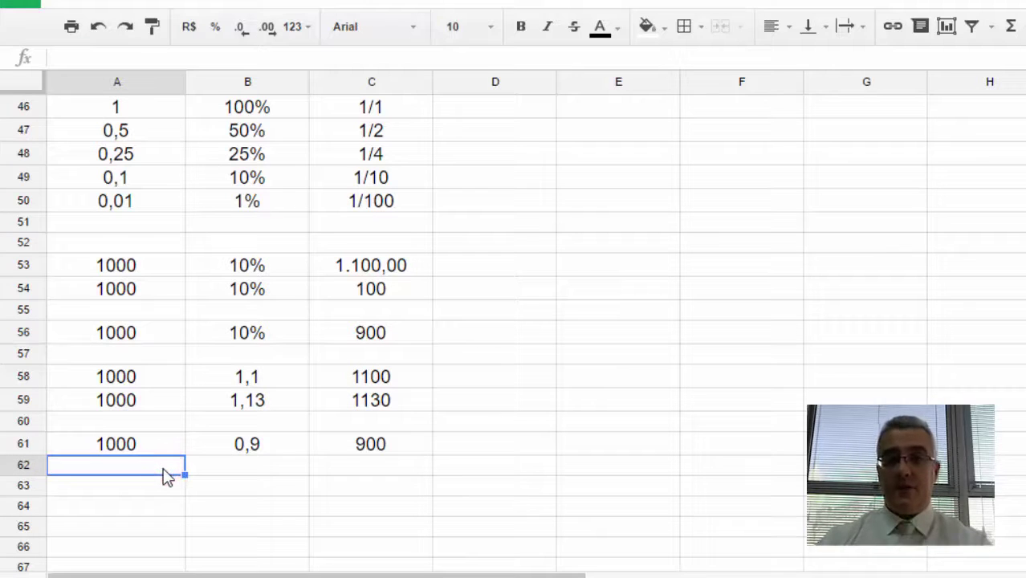
text(10000)
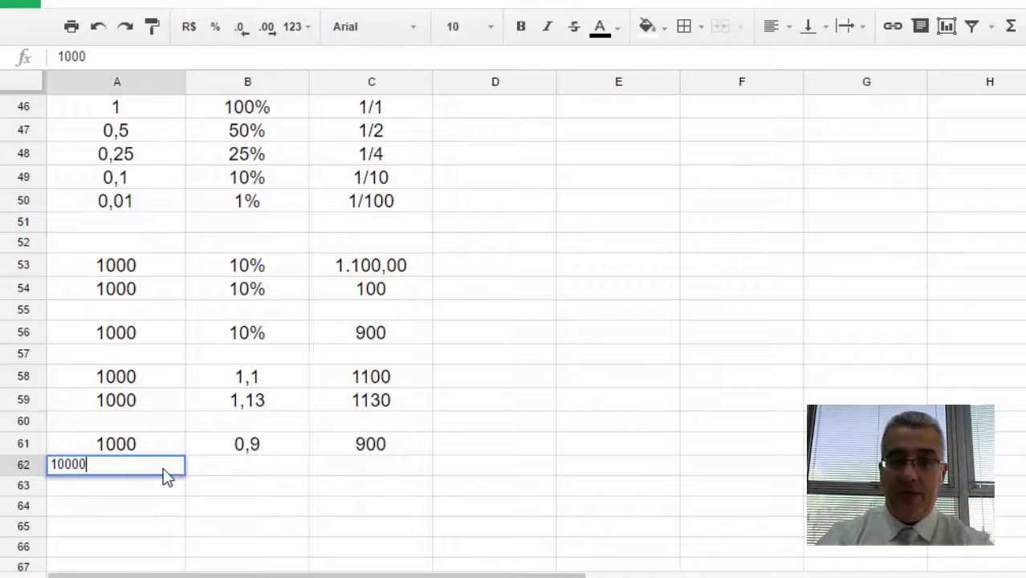
key(Tab)
Copy cells A61 to C61 into row 62, overwriting the entry in A62.
drag(145, 448, 406, 450)
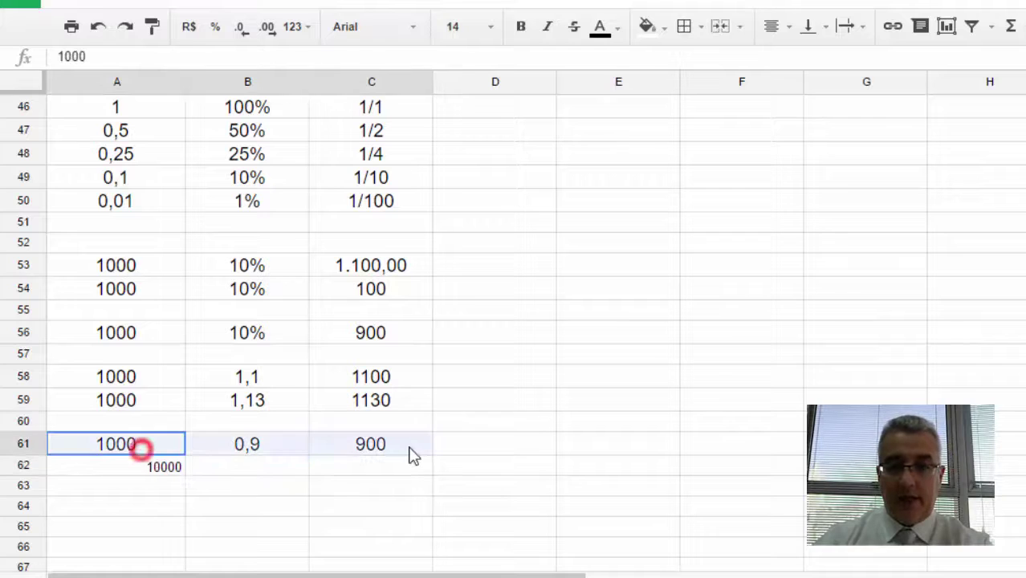
key(ctrl+c)
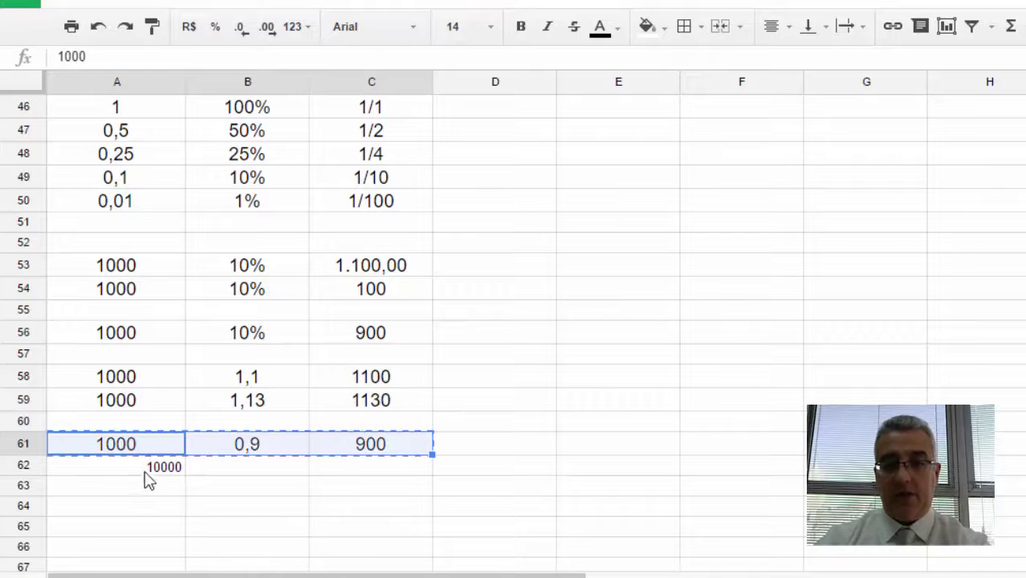
click(142, 466)
key(ctrl+v)
Replace the factor in cell B62 with 0,13.
click(268, 467)
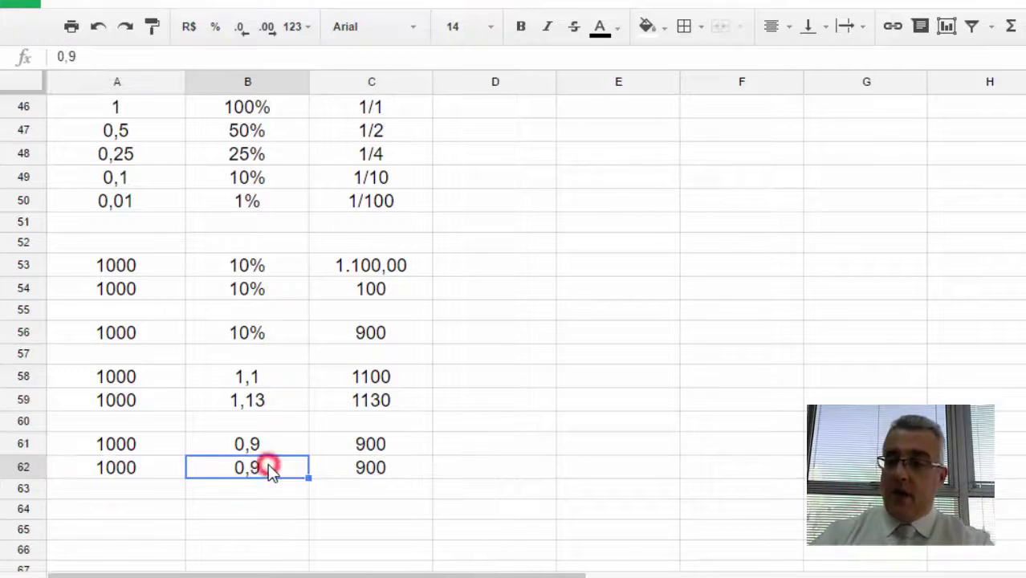
key(Delete)
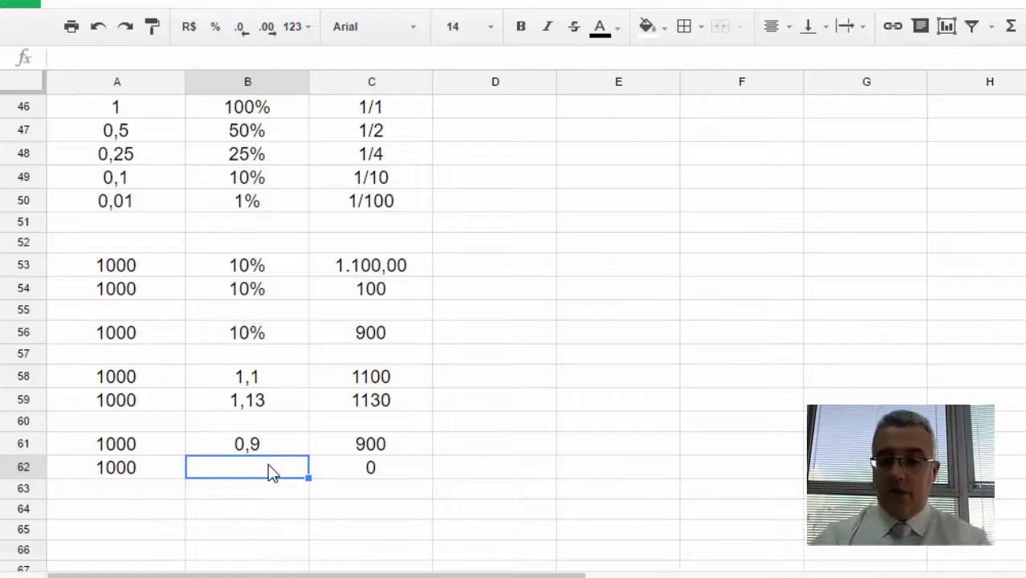
text(0,13)
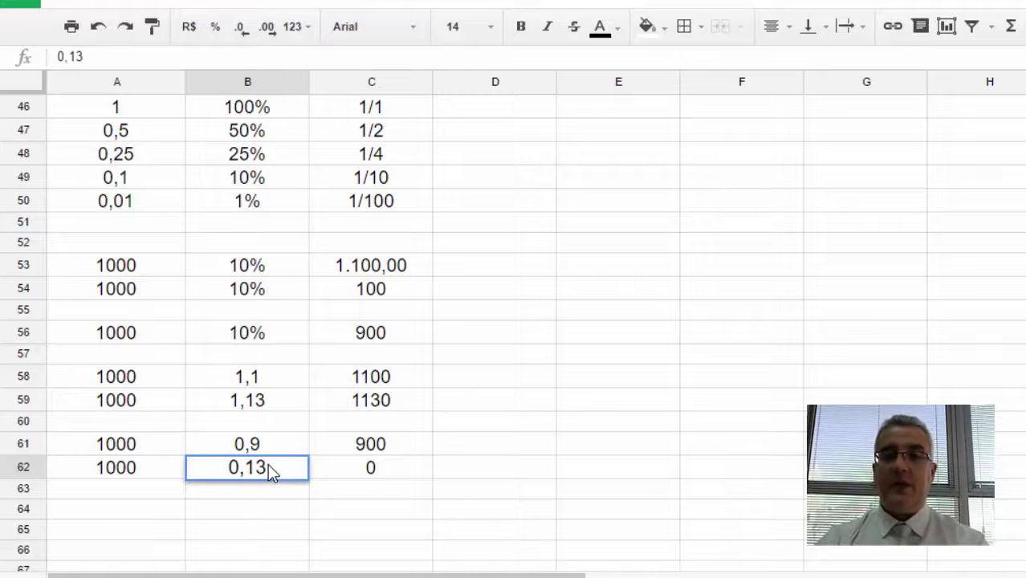
key(Return)
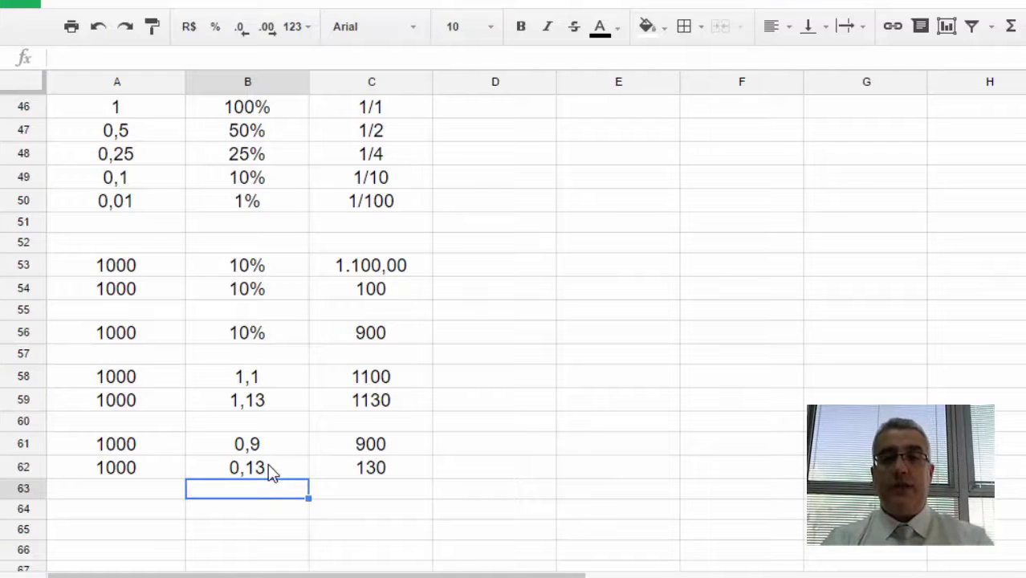
Change the base value in cell A62 to 1980 and the factor in cell B62 to 0,8.
key(Left)
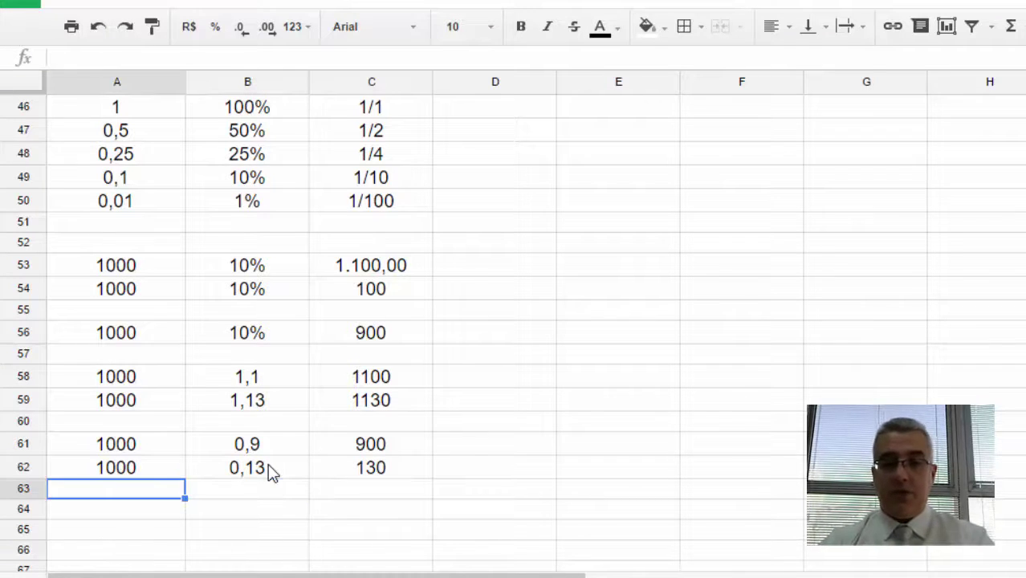
key(Up)
text(1980)
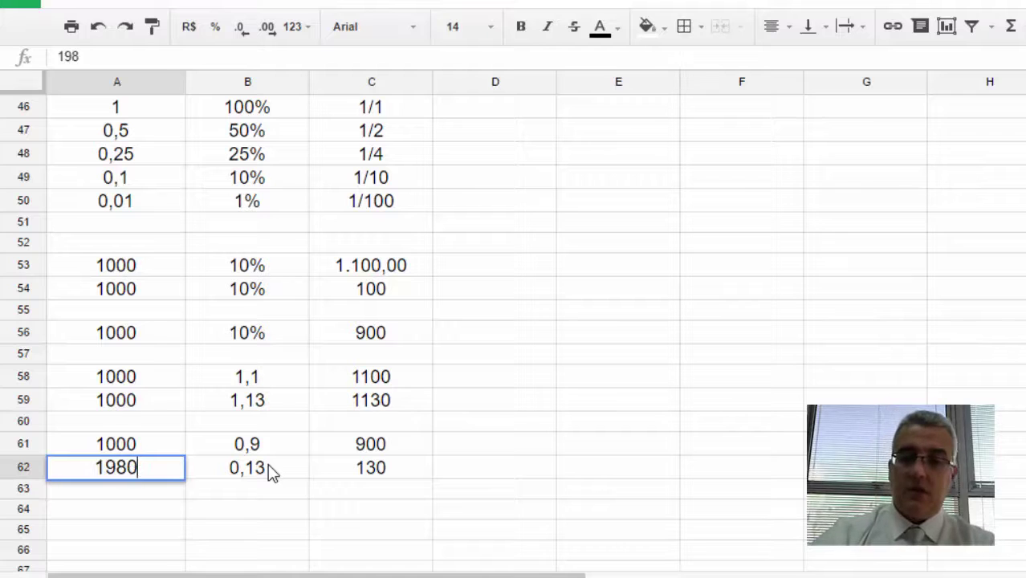
key(Tab)
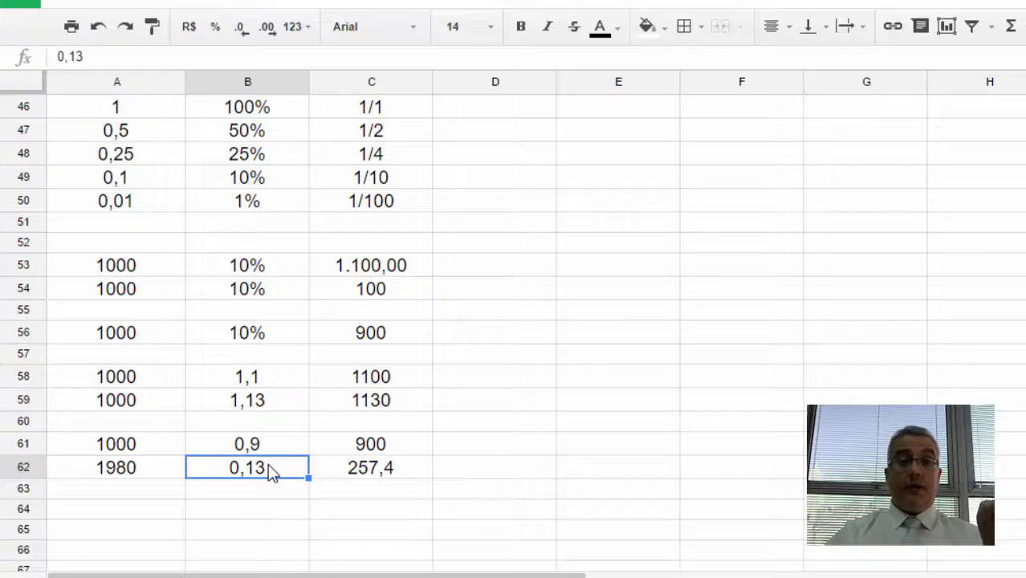
text(0,)
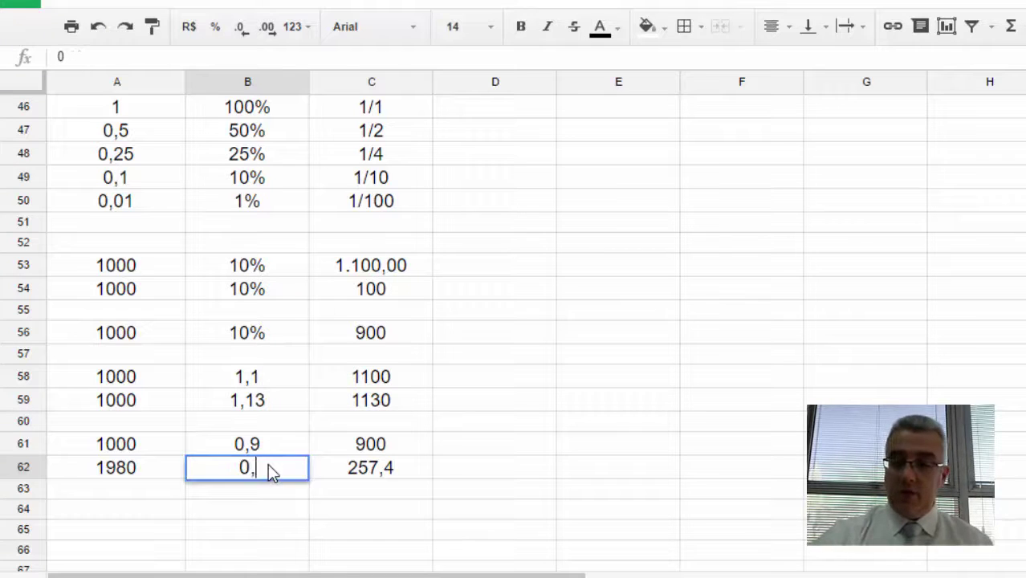
text(8)
key(Return)
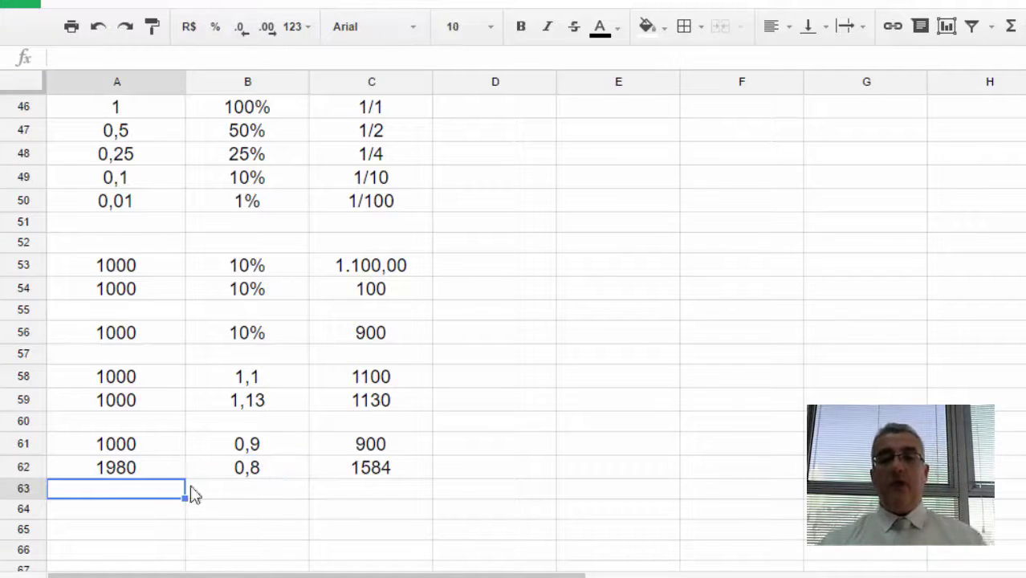
Copy cells A62 to C62 into row 63.
click(371, 464)
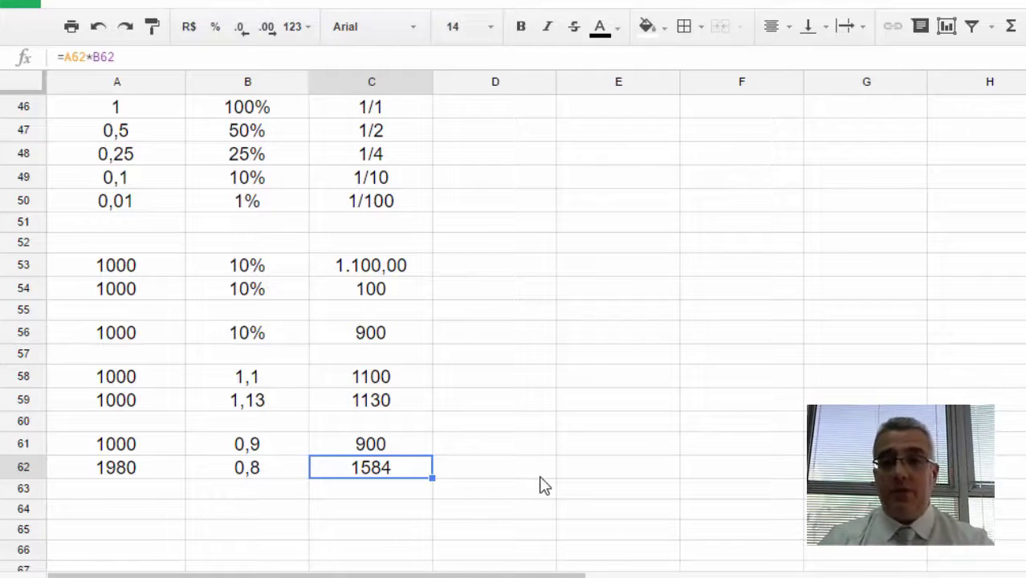
key(Left)
key(Left)
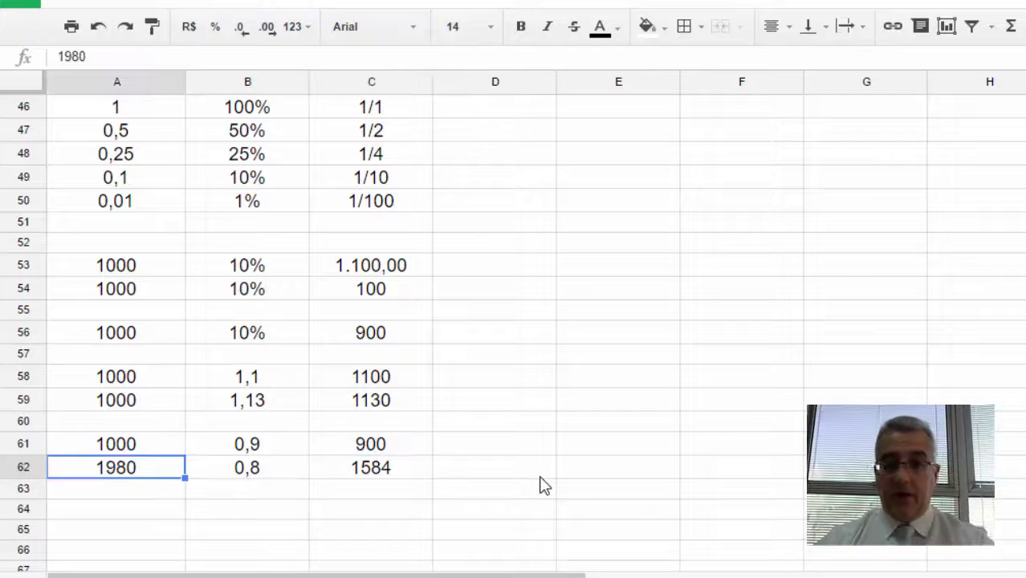
key(shift+Right)
key(shift+Right)
key(ctrl+c)
key(Down)
key(ctrl+v)
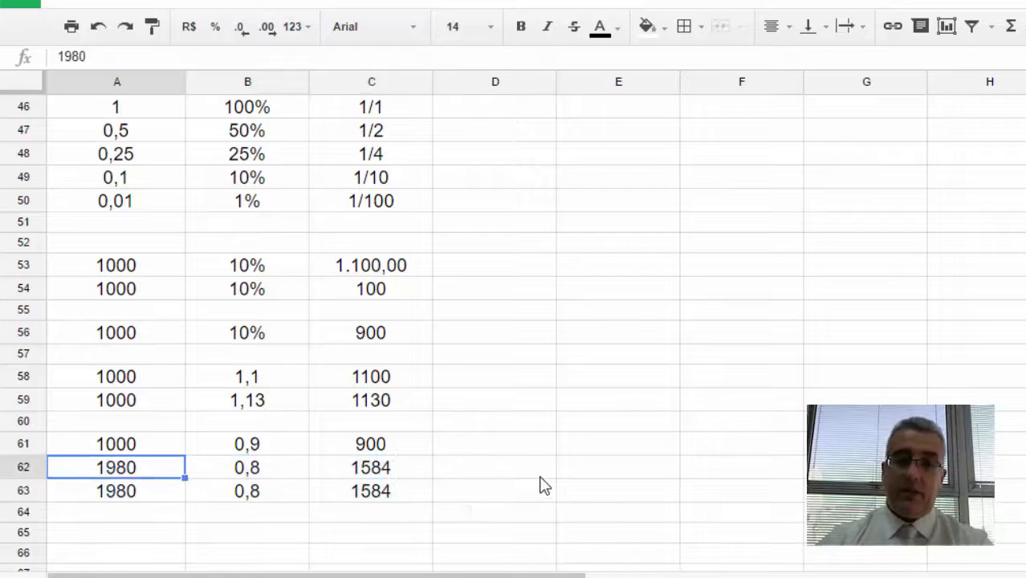
Set the factor in cell B63 to 0,4.
key(Right)
text(0,4)
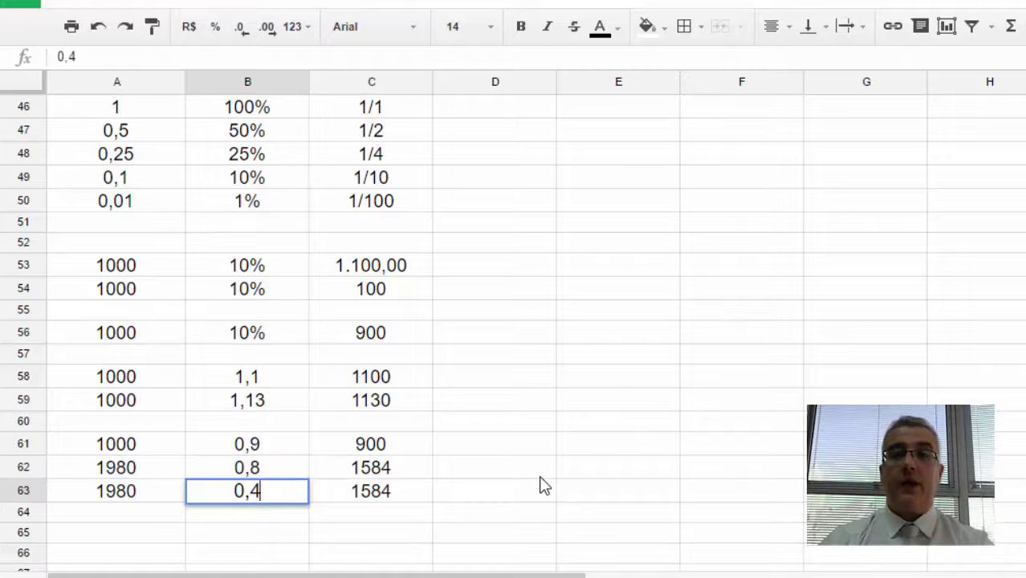
key(Return)
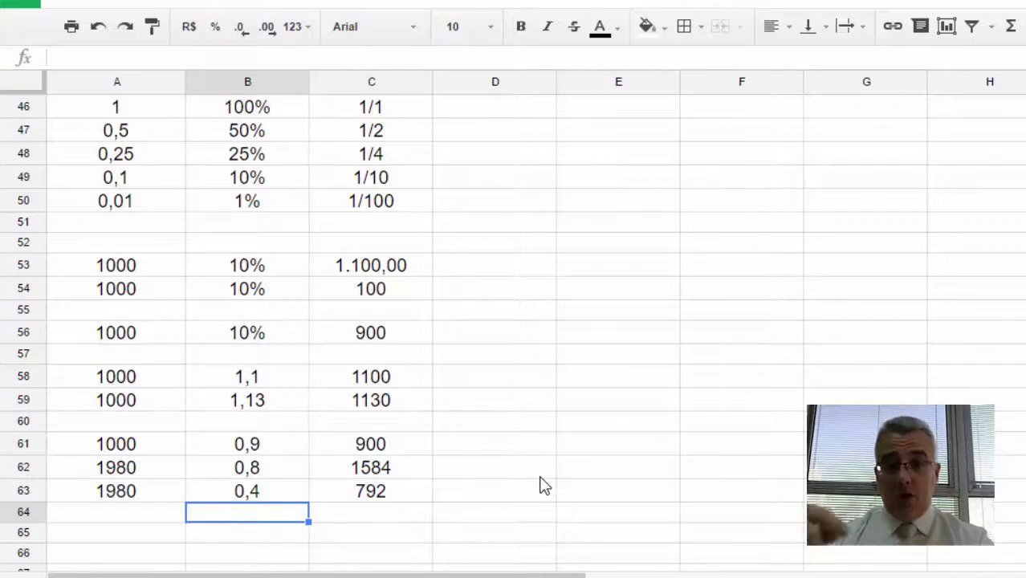
Replace the factor in cell B63 with 0,6.
key(Up)
text(0,6)
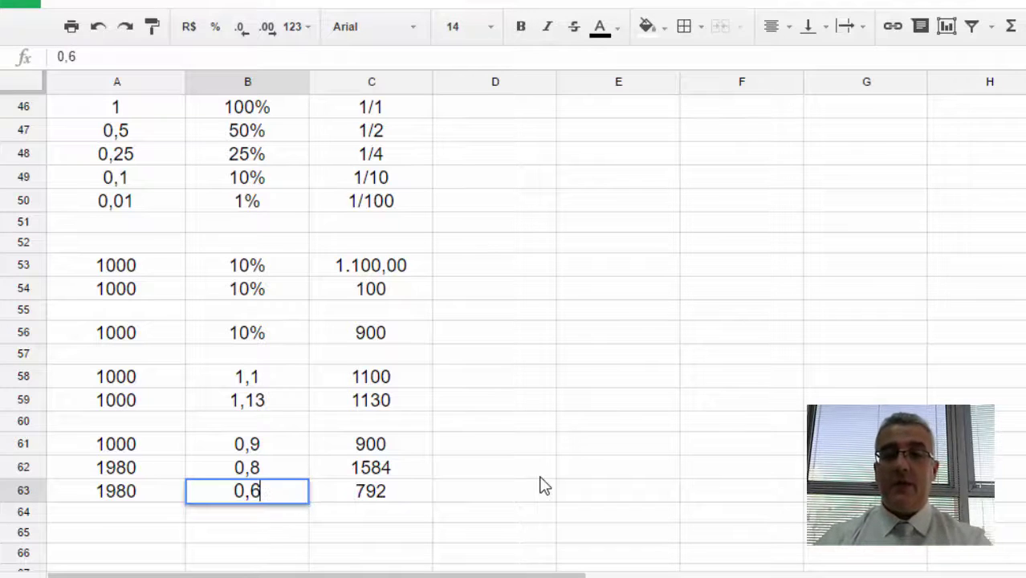
key(Return)
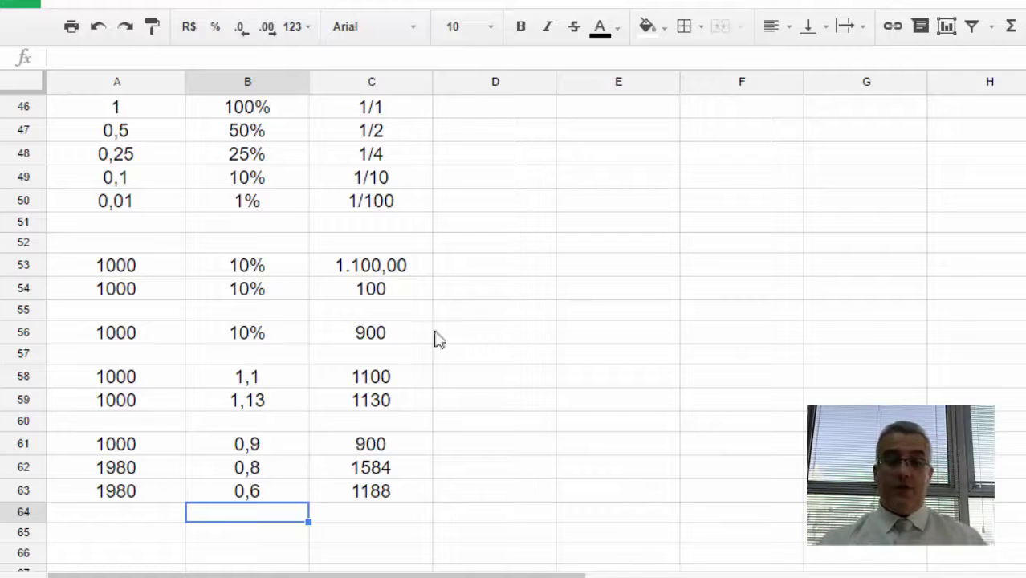
Review the percentages in B53 and B54, the formula in C53, the factors in B58 and B59, and the operator list at the sheet's start.
drag(271, 263, 266, 294)
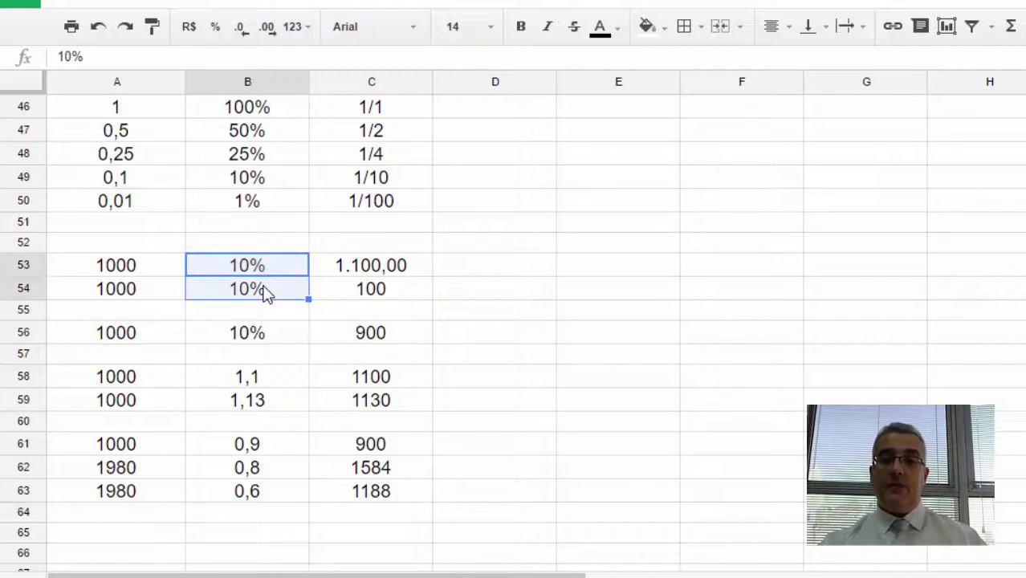
click(327, 269)
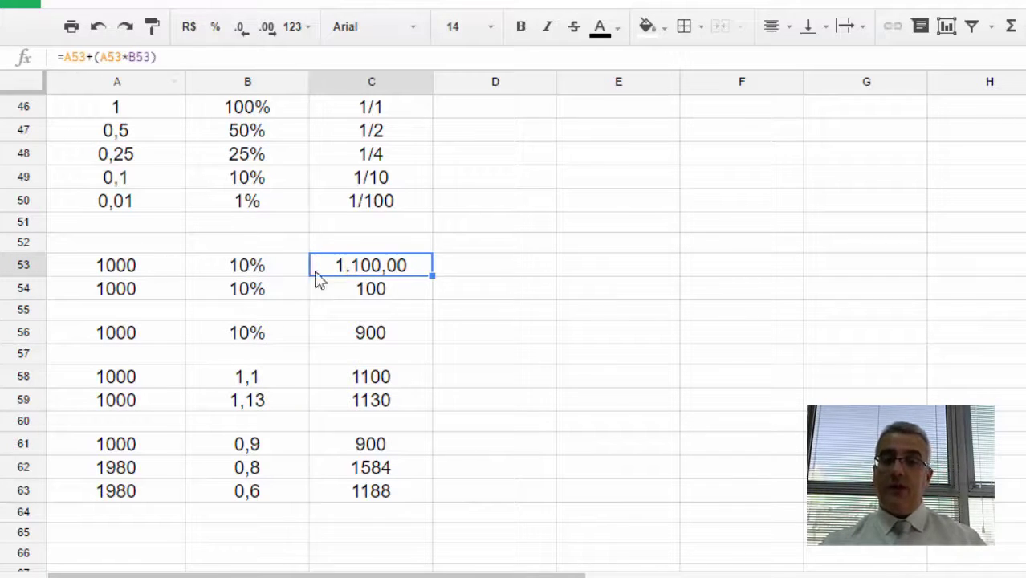
click(228, 377)
click(239, 400)
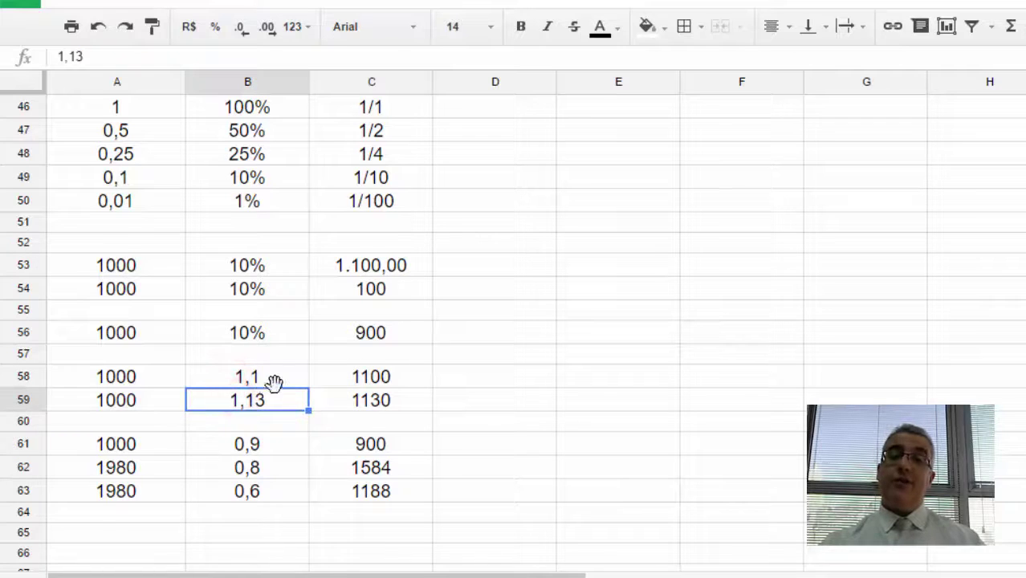
scroll(345, 394, up, 15)
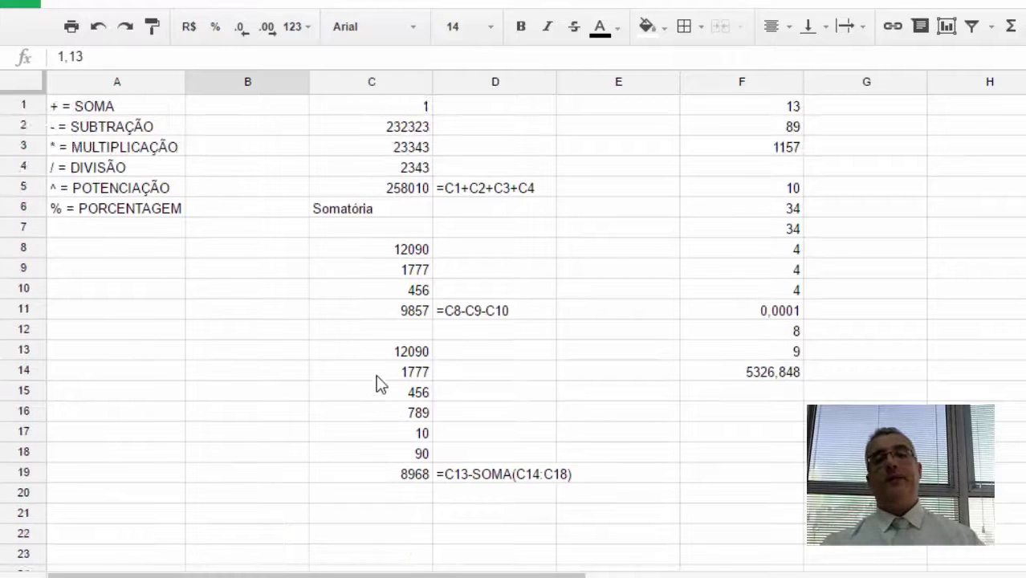